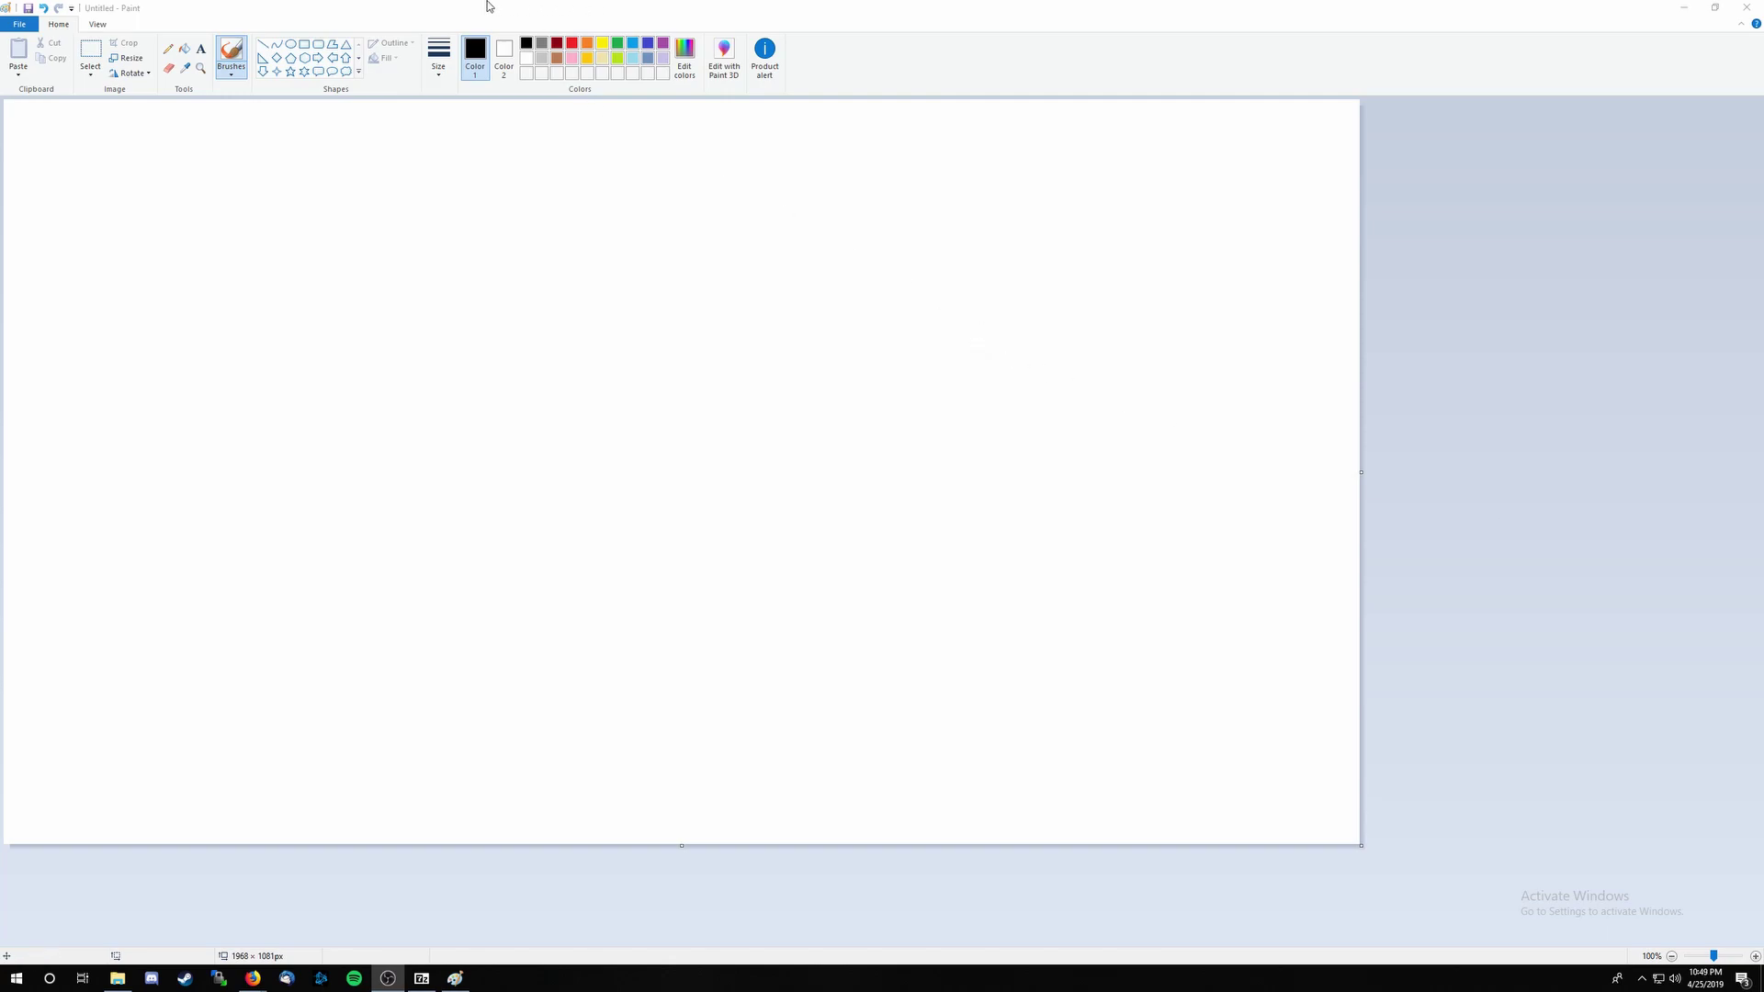
# Focus the Paint window showing the blank 1968 × 1087px untitled canvas.
pyautogui.click(515, 17)
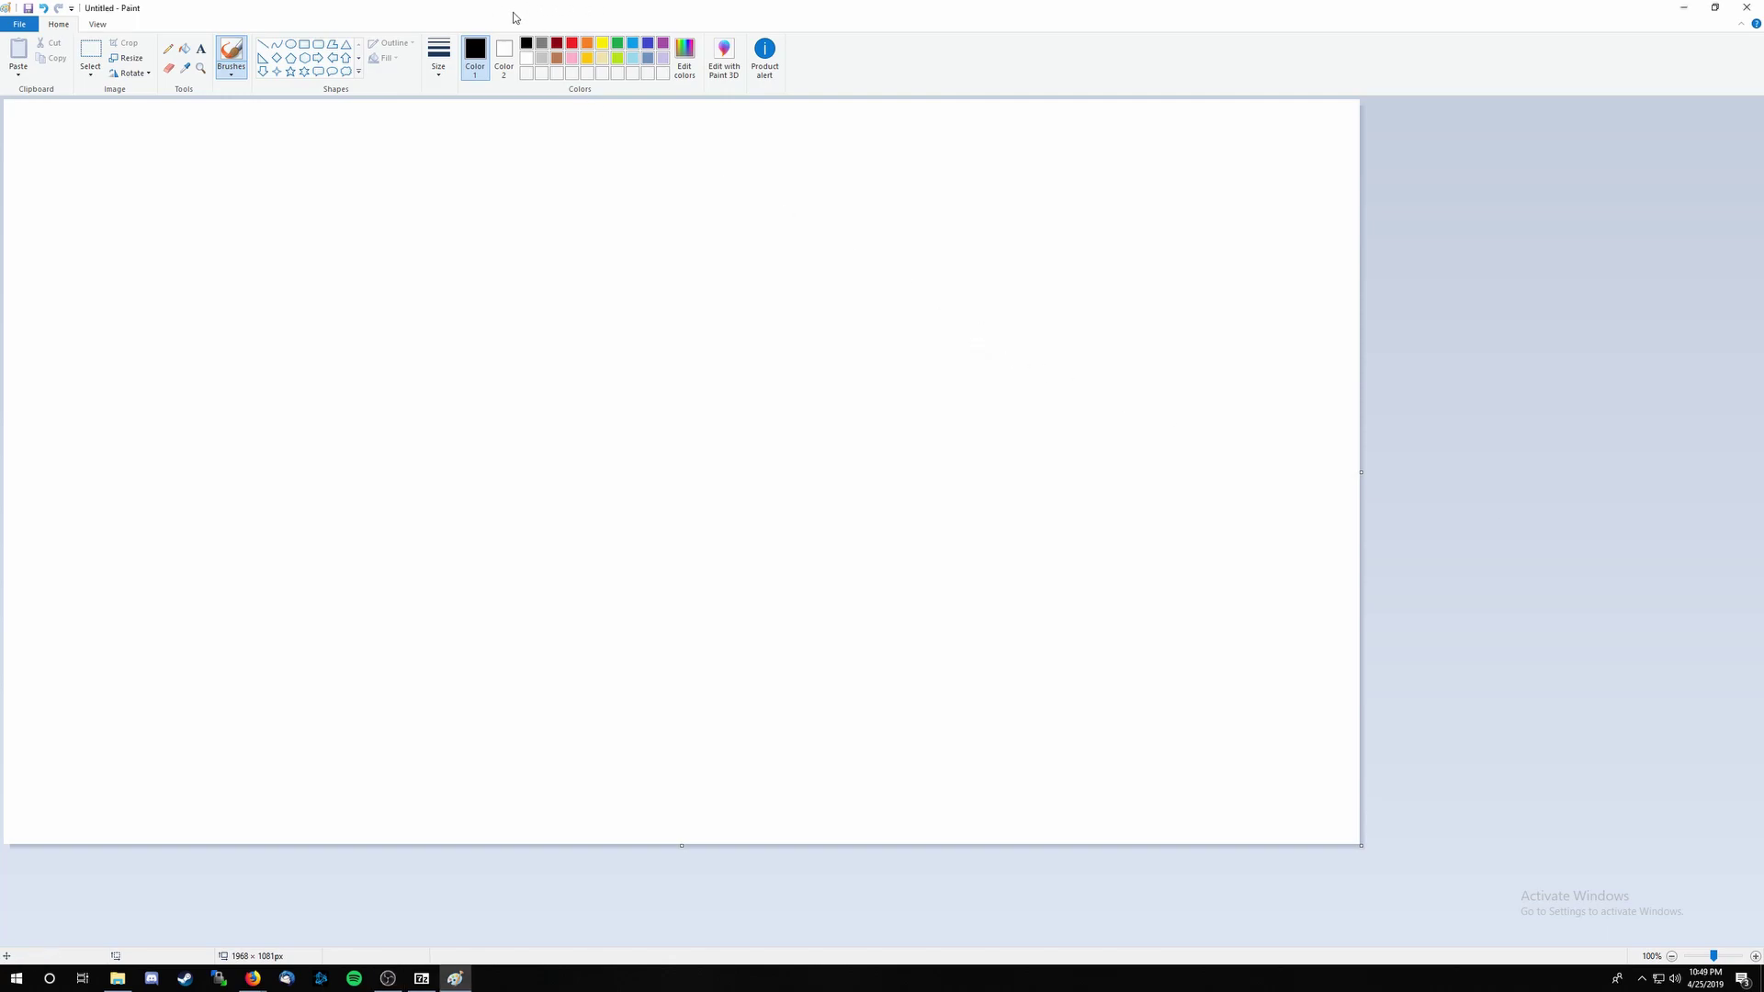
# Resize the canvas to 128 × 64 pixels.
pyautogui.click(131, 62)
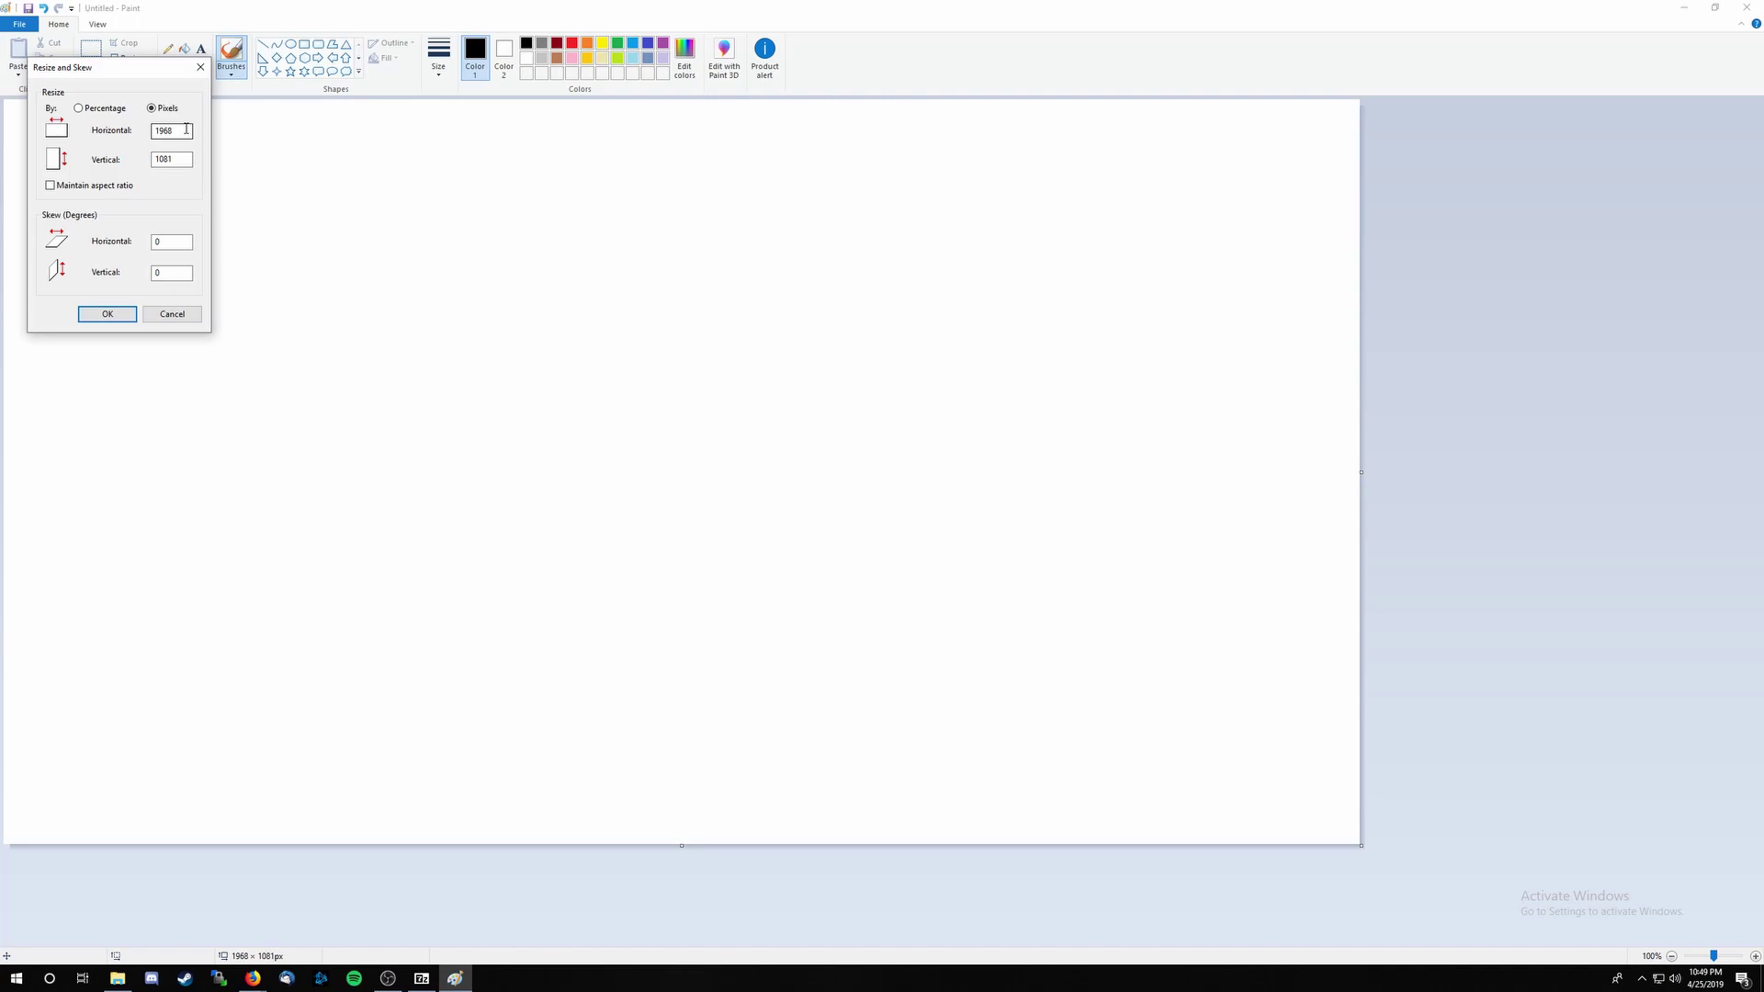
pyautogui.moveTo(180, 131); pyautogui.dragTo(140, 135)
pyautogui.write('12')
pyautogui.moveTo(188, 159); pyautogui.dragTo(149, 160)
pyautogui.write('64')
pyautogui.click(108, 314)
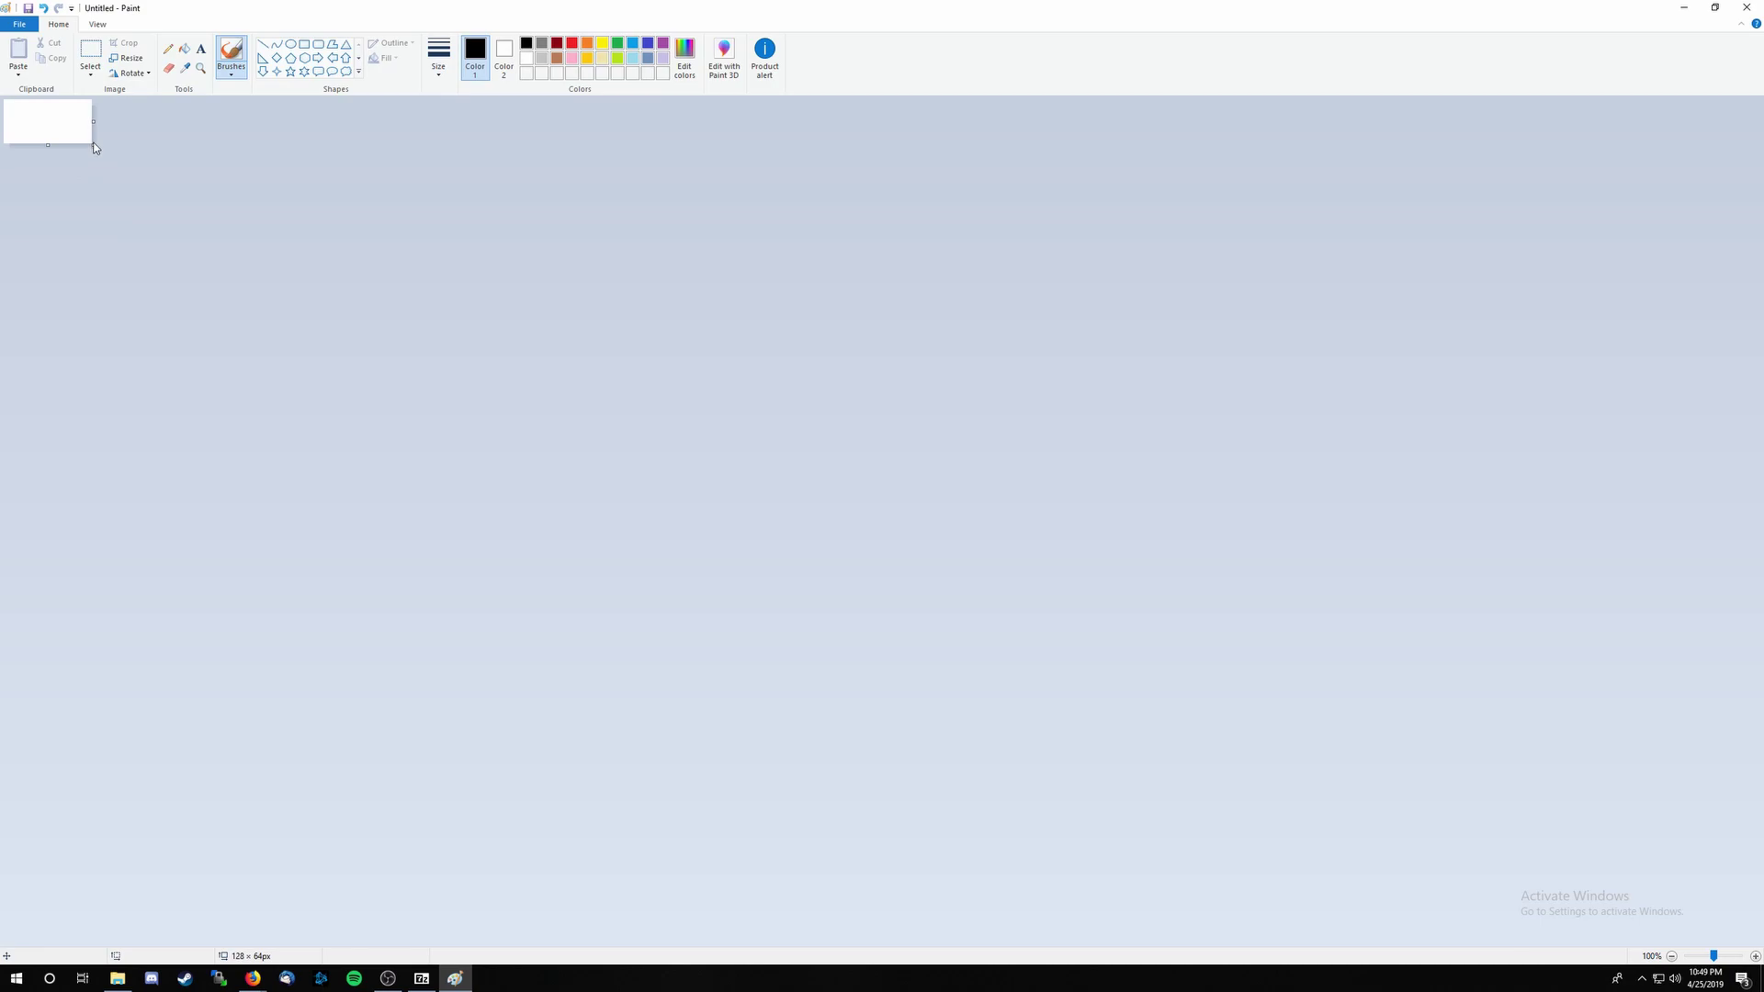
# Zoom in on the tiny canvas with the Magnifier to 600%.
pyautogui.click(201, 69)
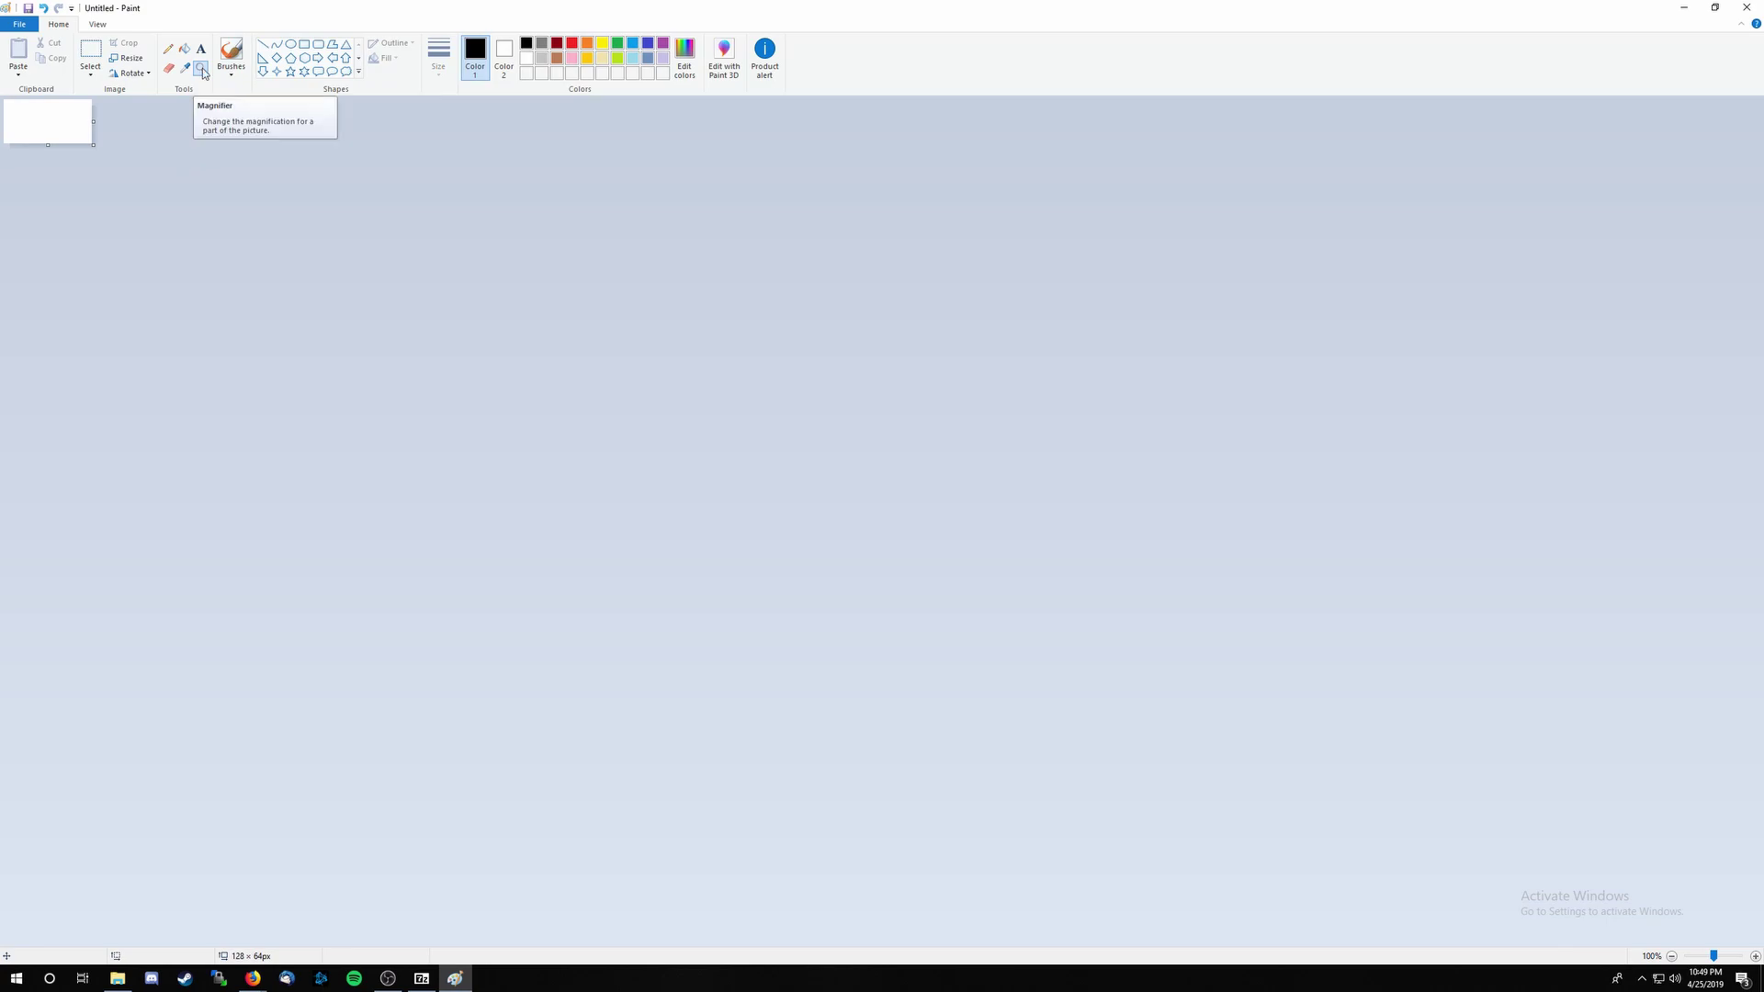
pyautogui.click(48, 123)
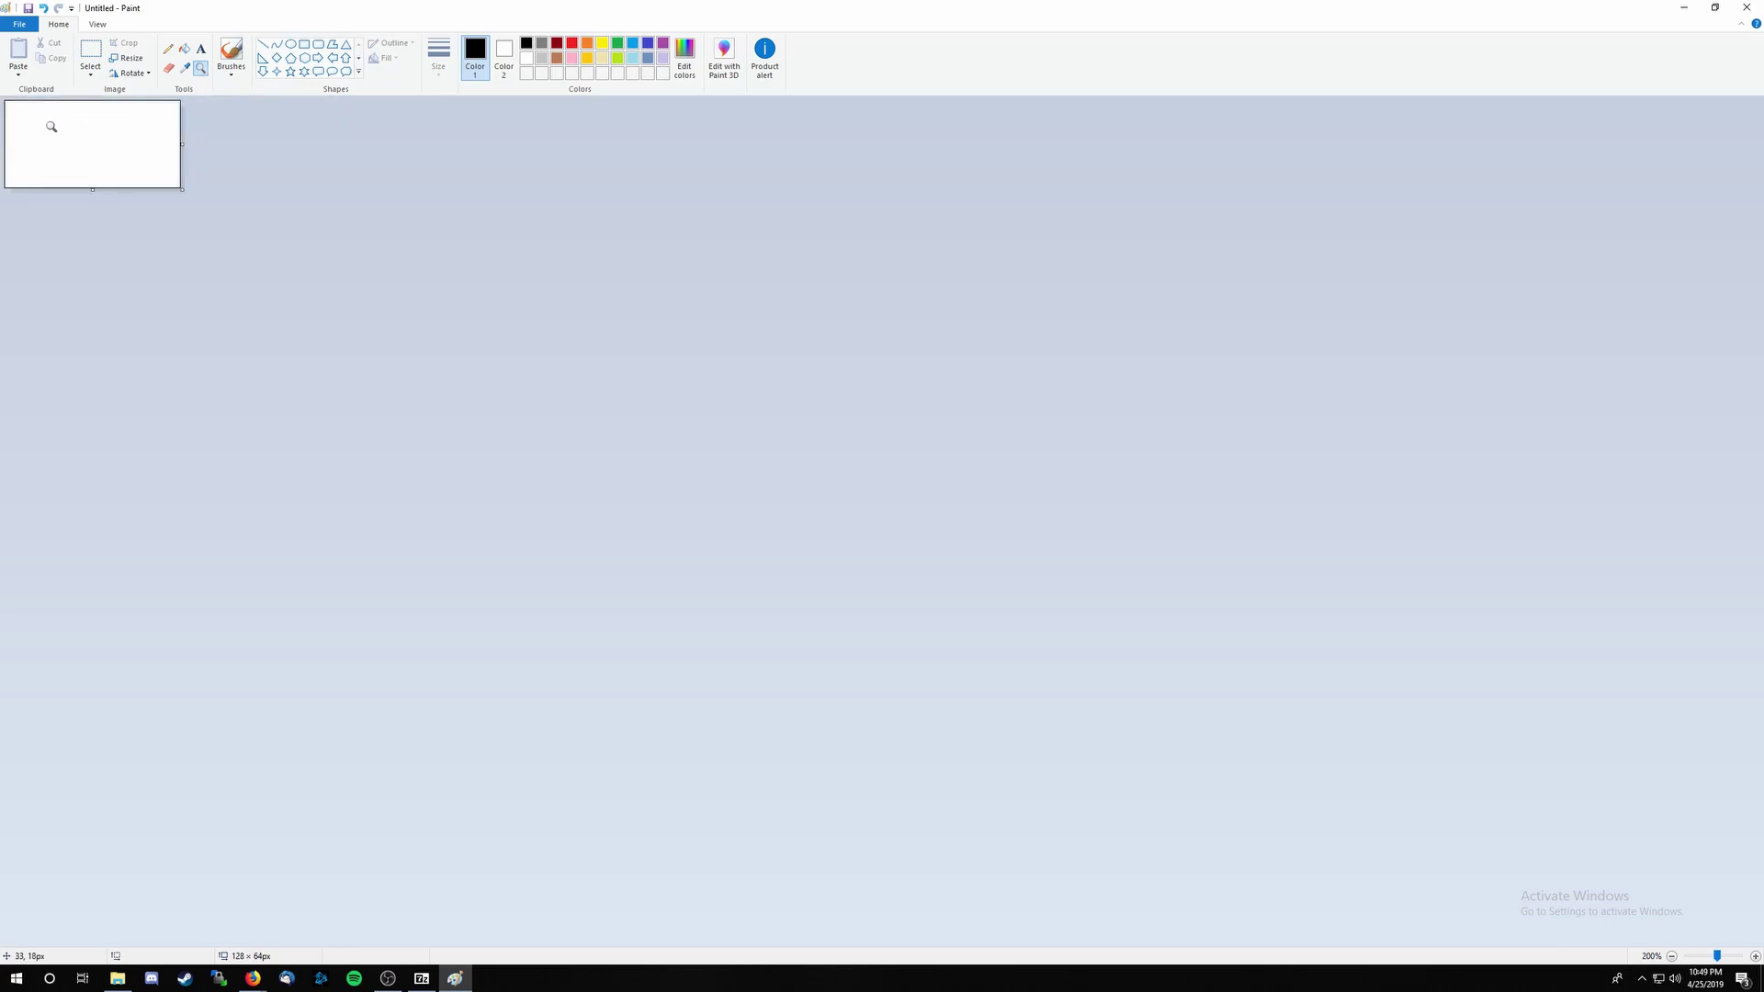
pyautogui.click(63, 128)
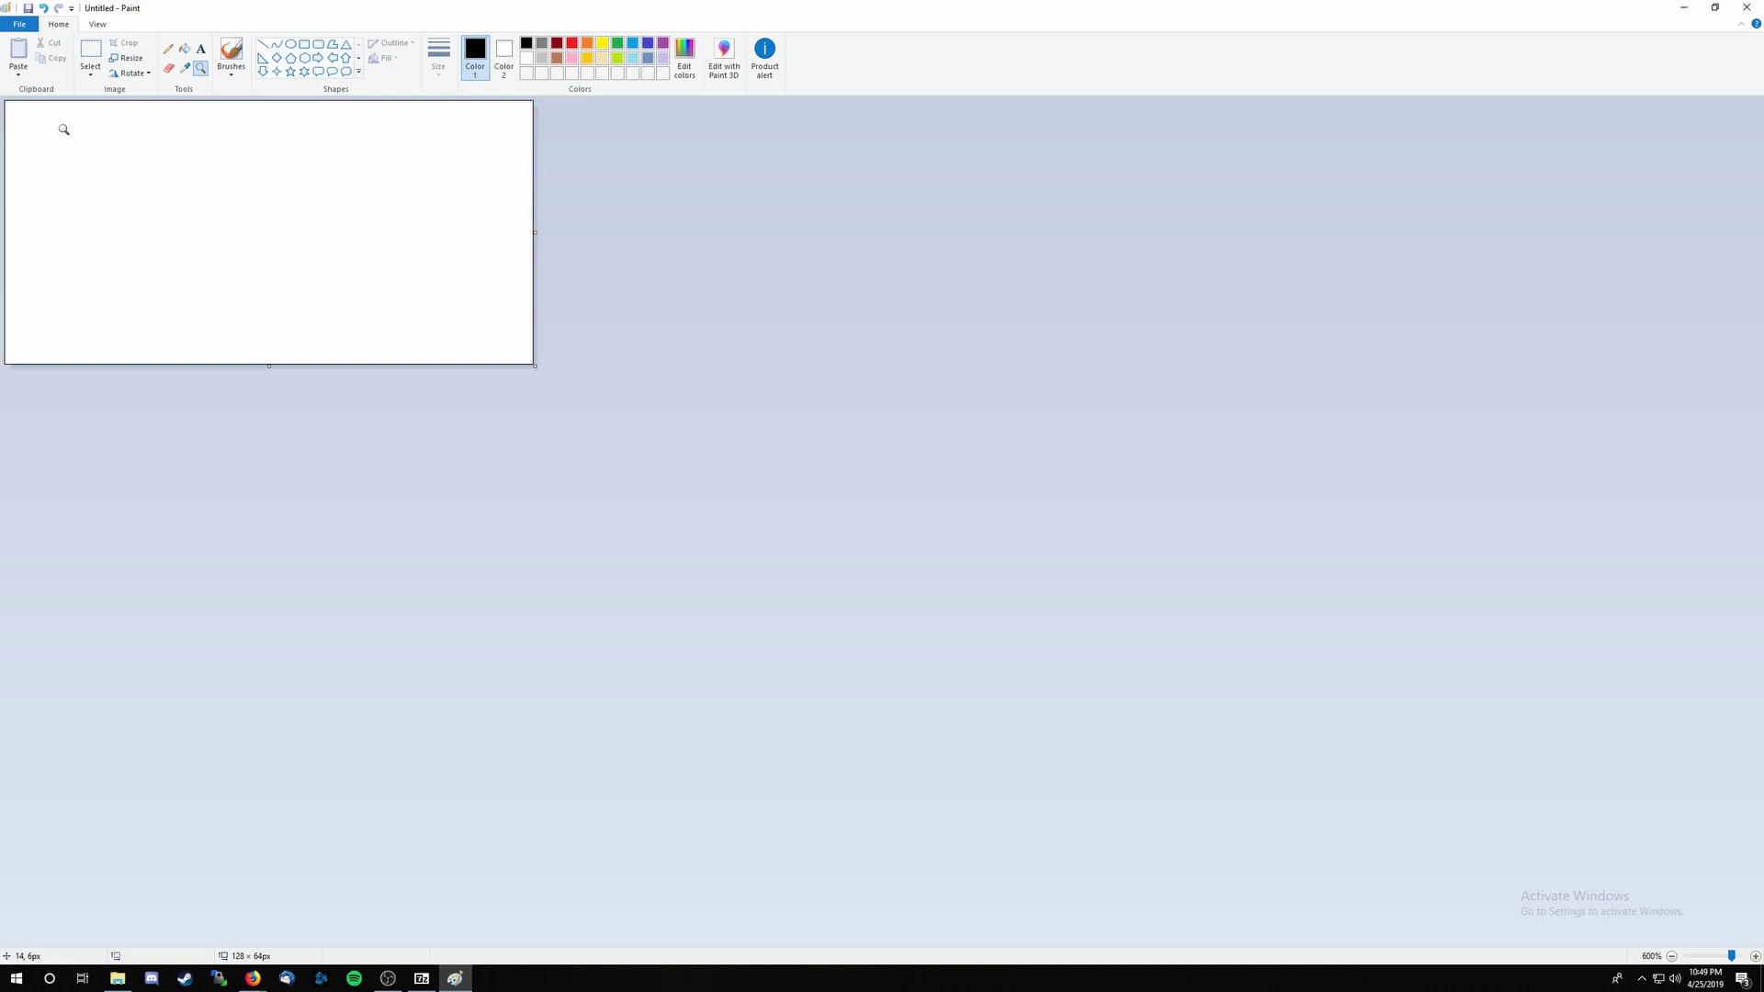
# Fill the entire 128 × 64 canvas with black and pick the Text tool.
pyautogui.click(190, 53)
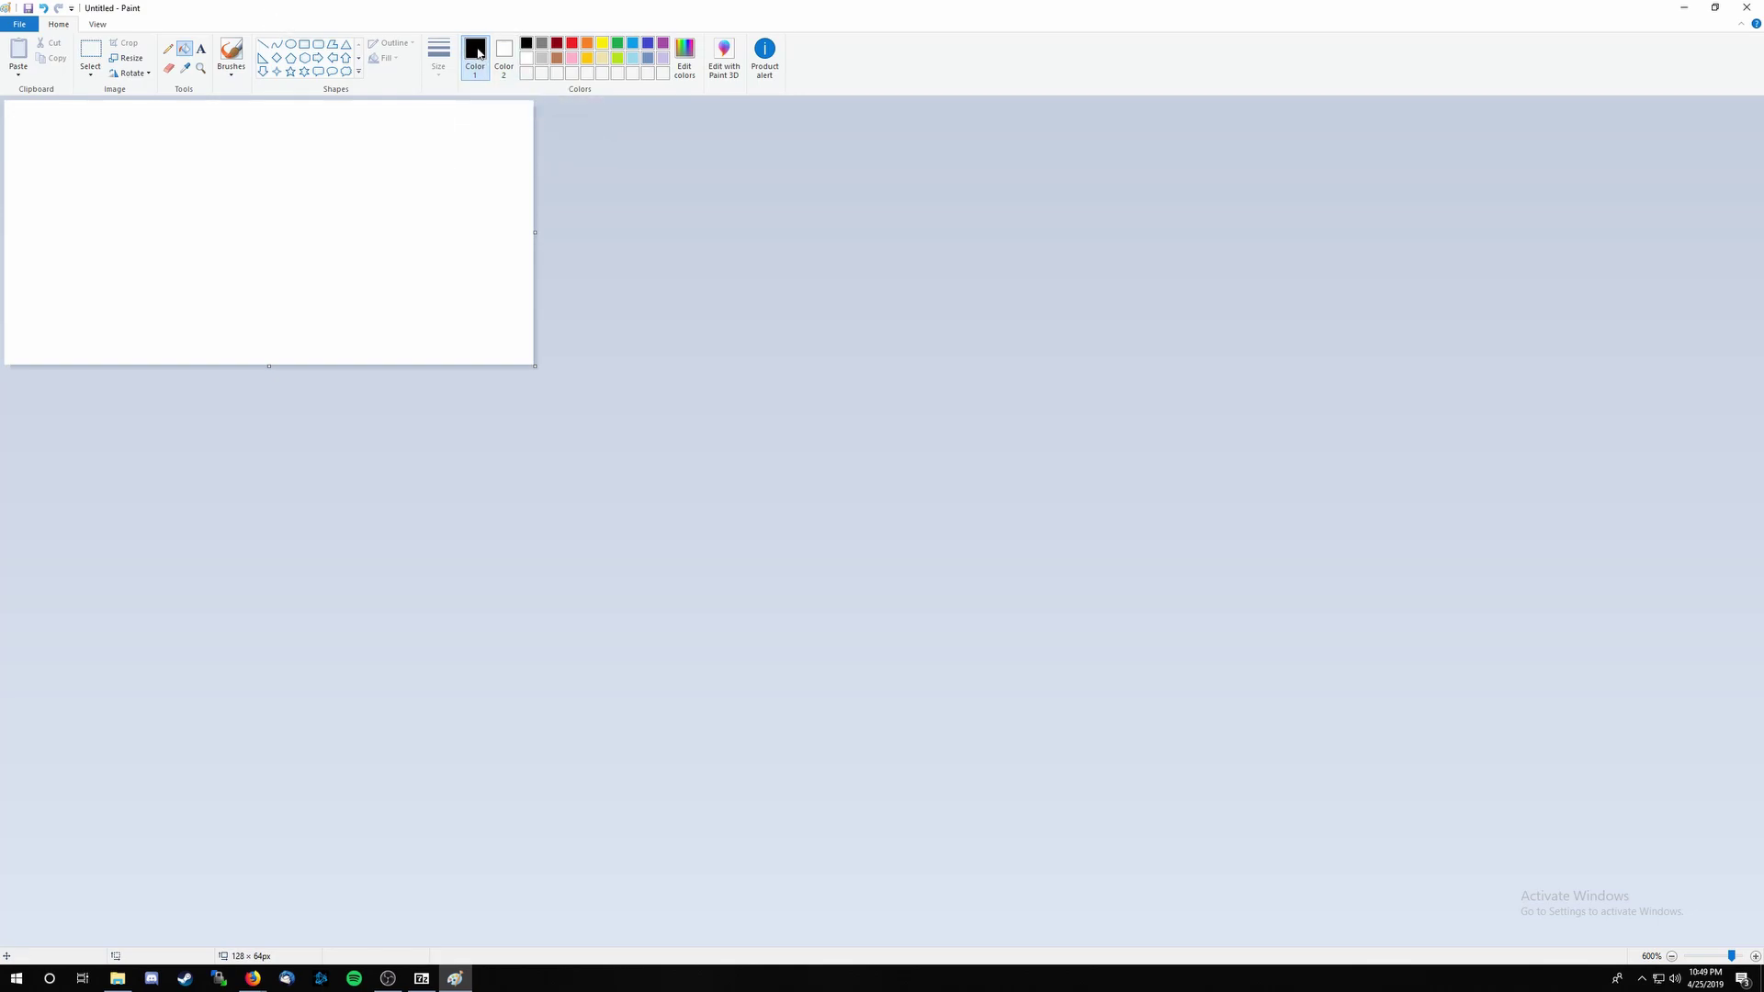
pyautogui.click(412, 193)
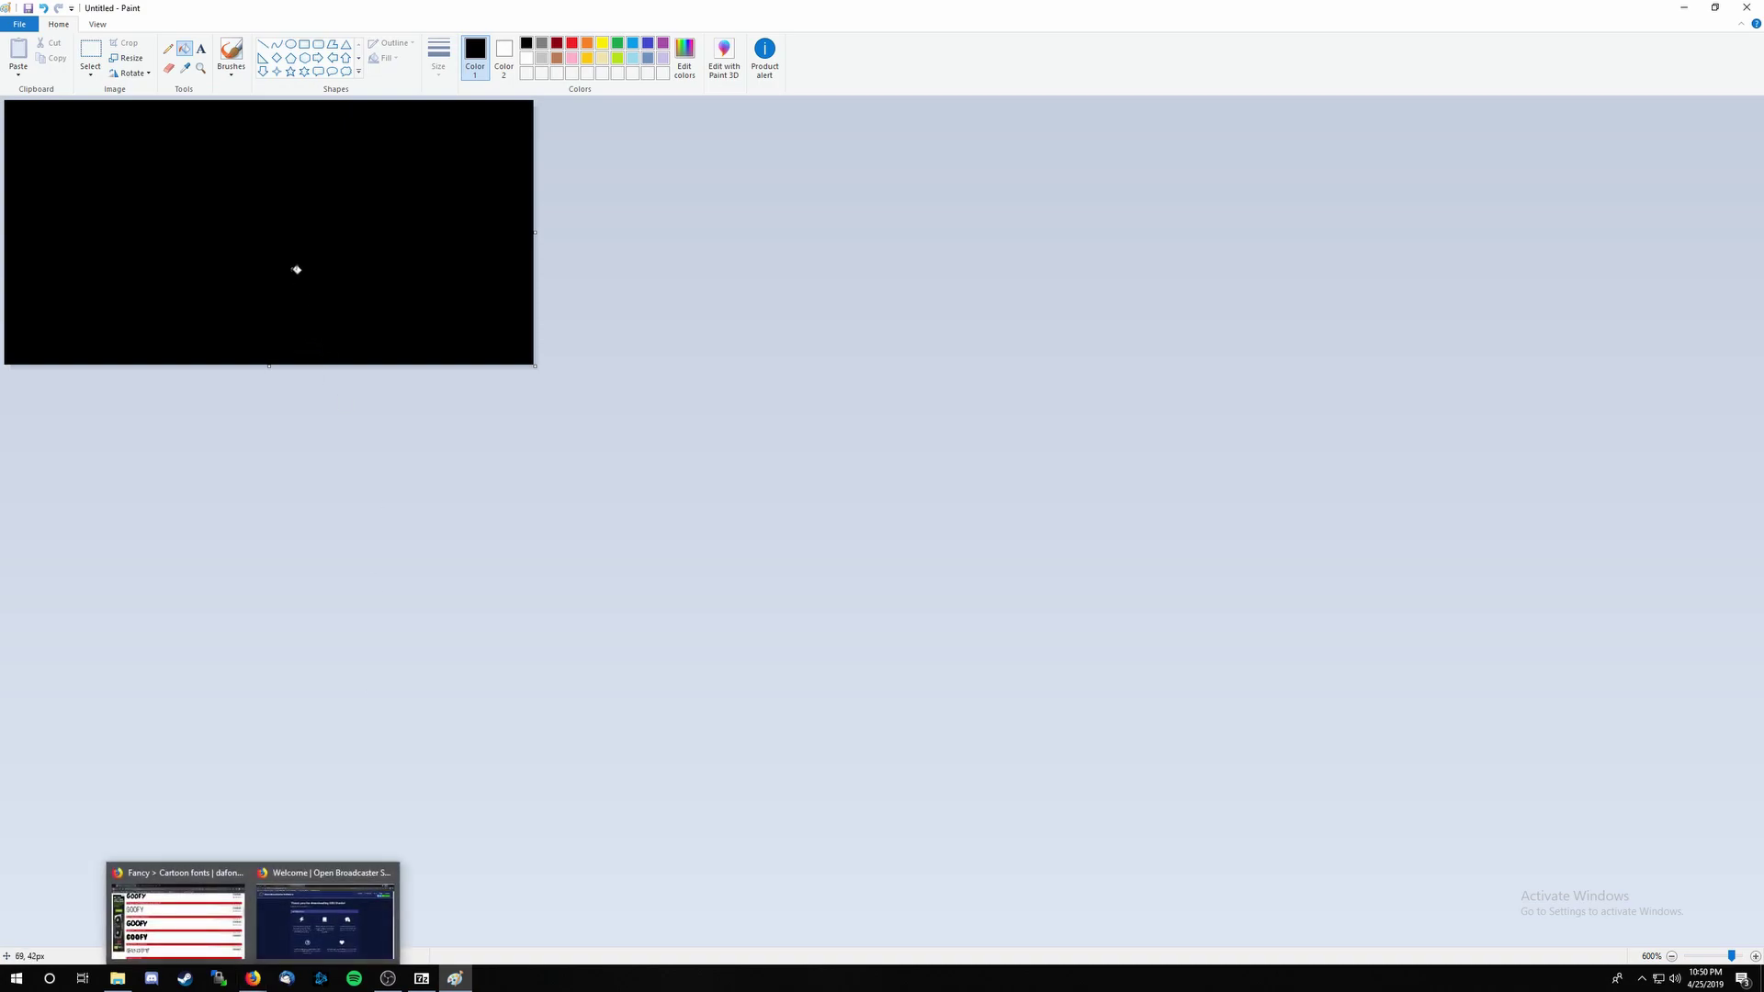
pyautogui.click(204, 54)
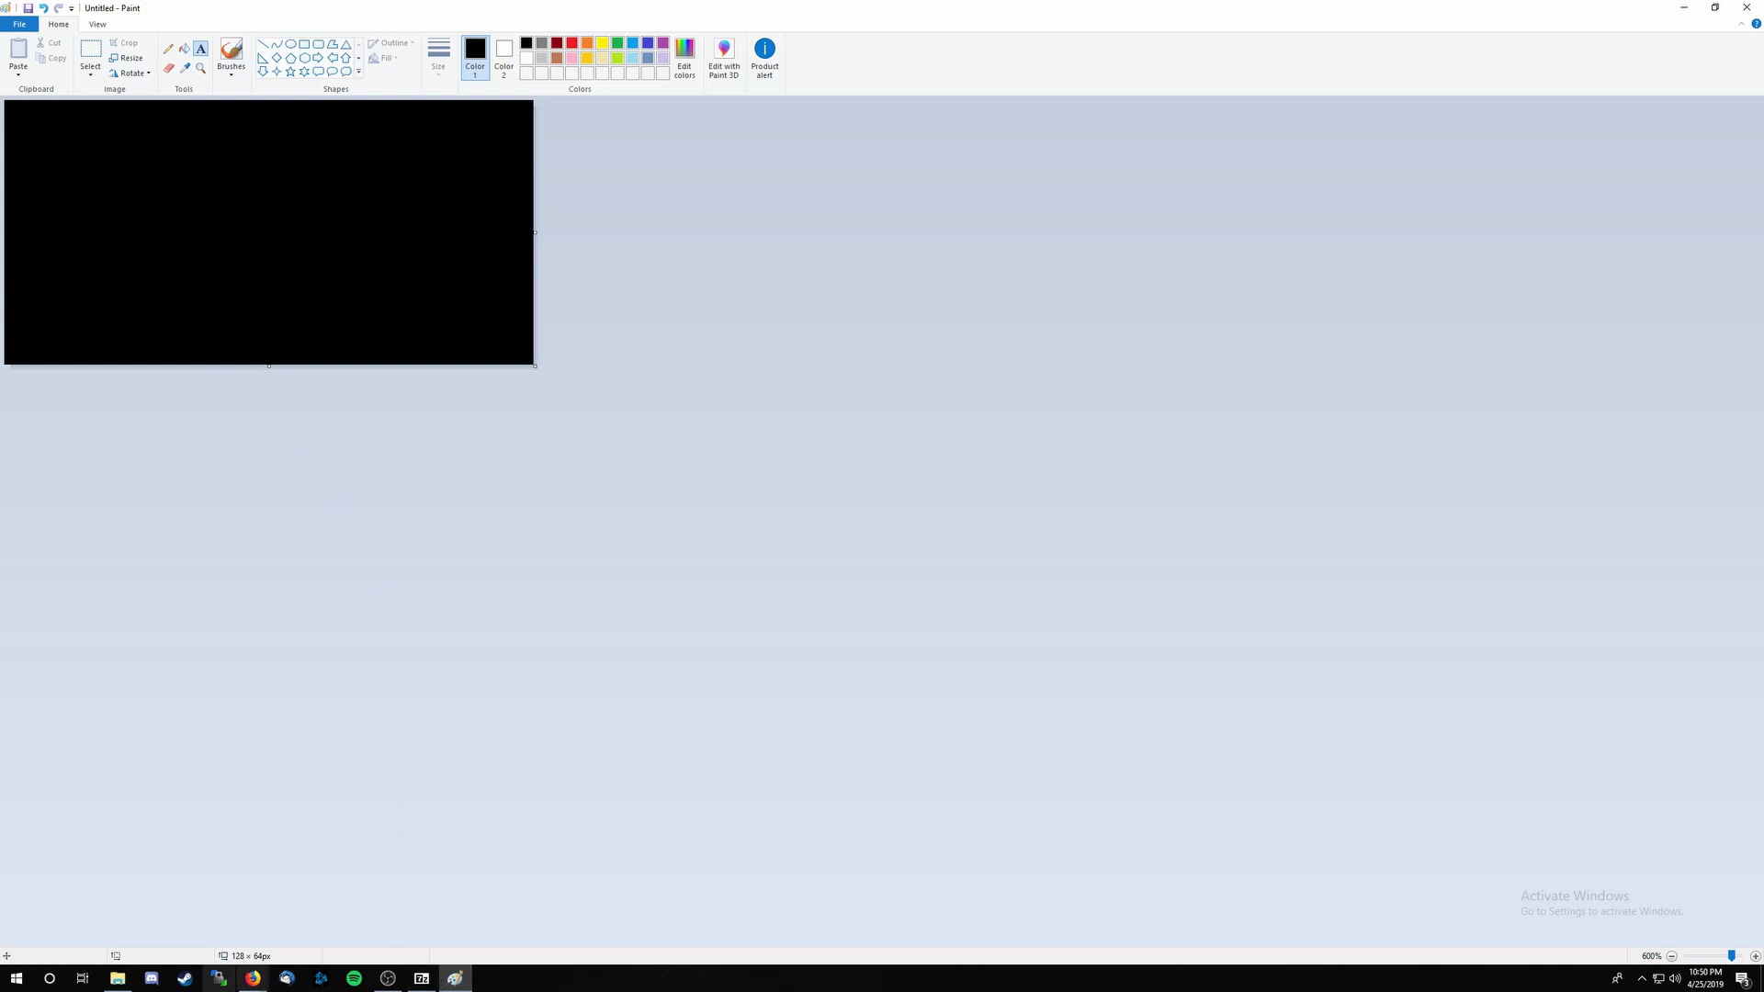
# Maximize Firefox and browse DaFont to the Dingbats > Alien font category.
pyautogui.moveTo(252, 981)
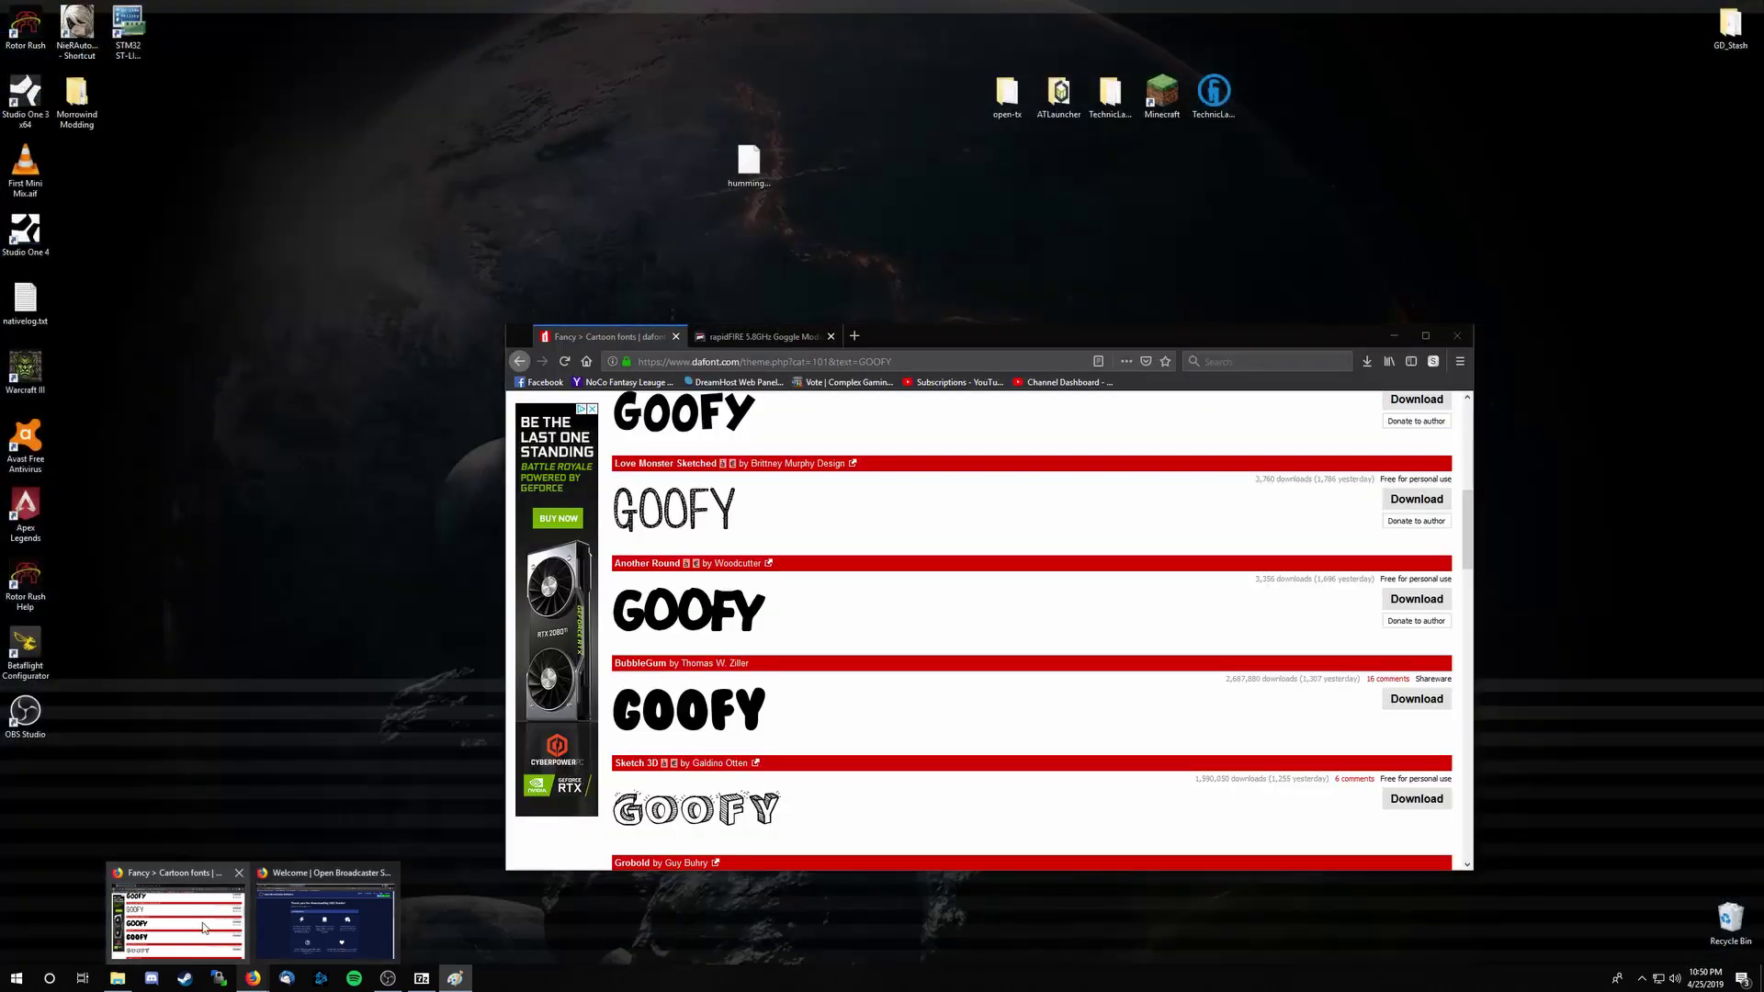
pyautogui.click(177, 915)
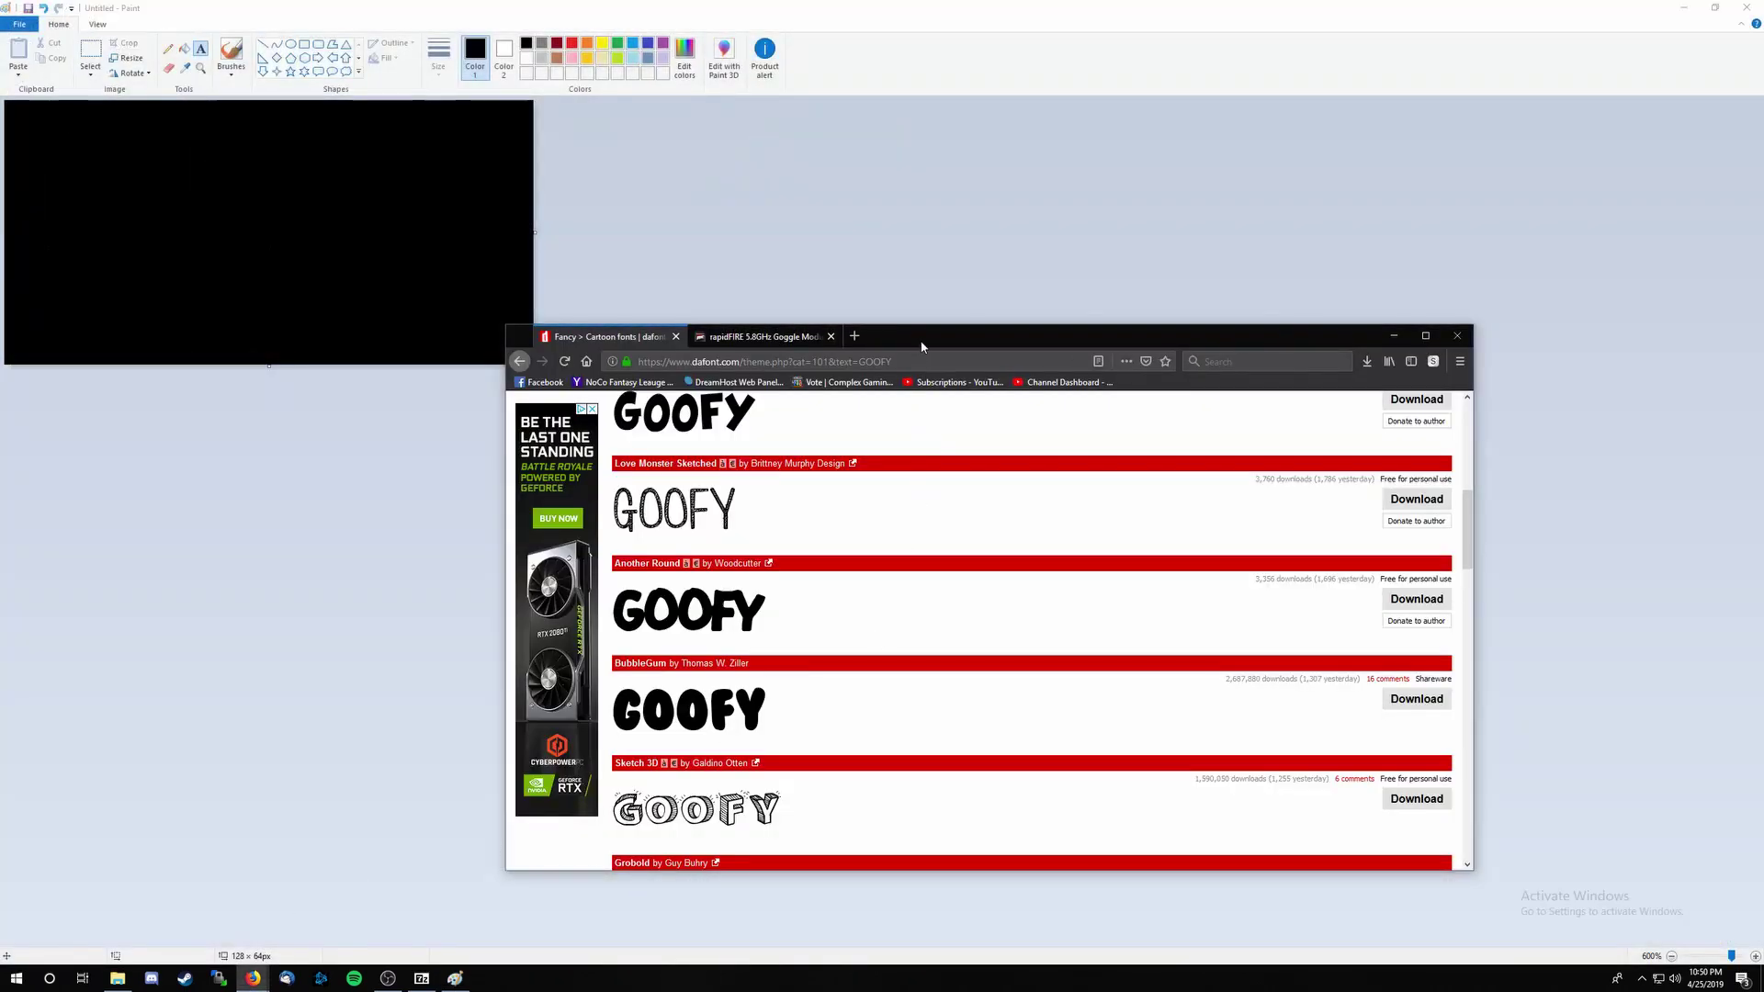
pyautogui.moveTo(922, 346)
pyautogui.mouseDown()
pyautogui.moveTo(841, 325)
pyautogui.moveTo(777, 3)
pyautogui.mouseUp()
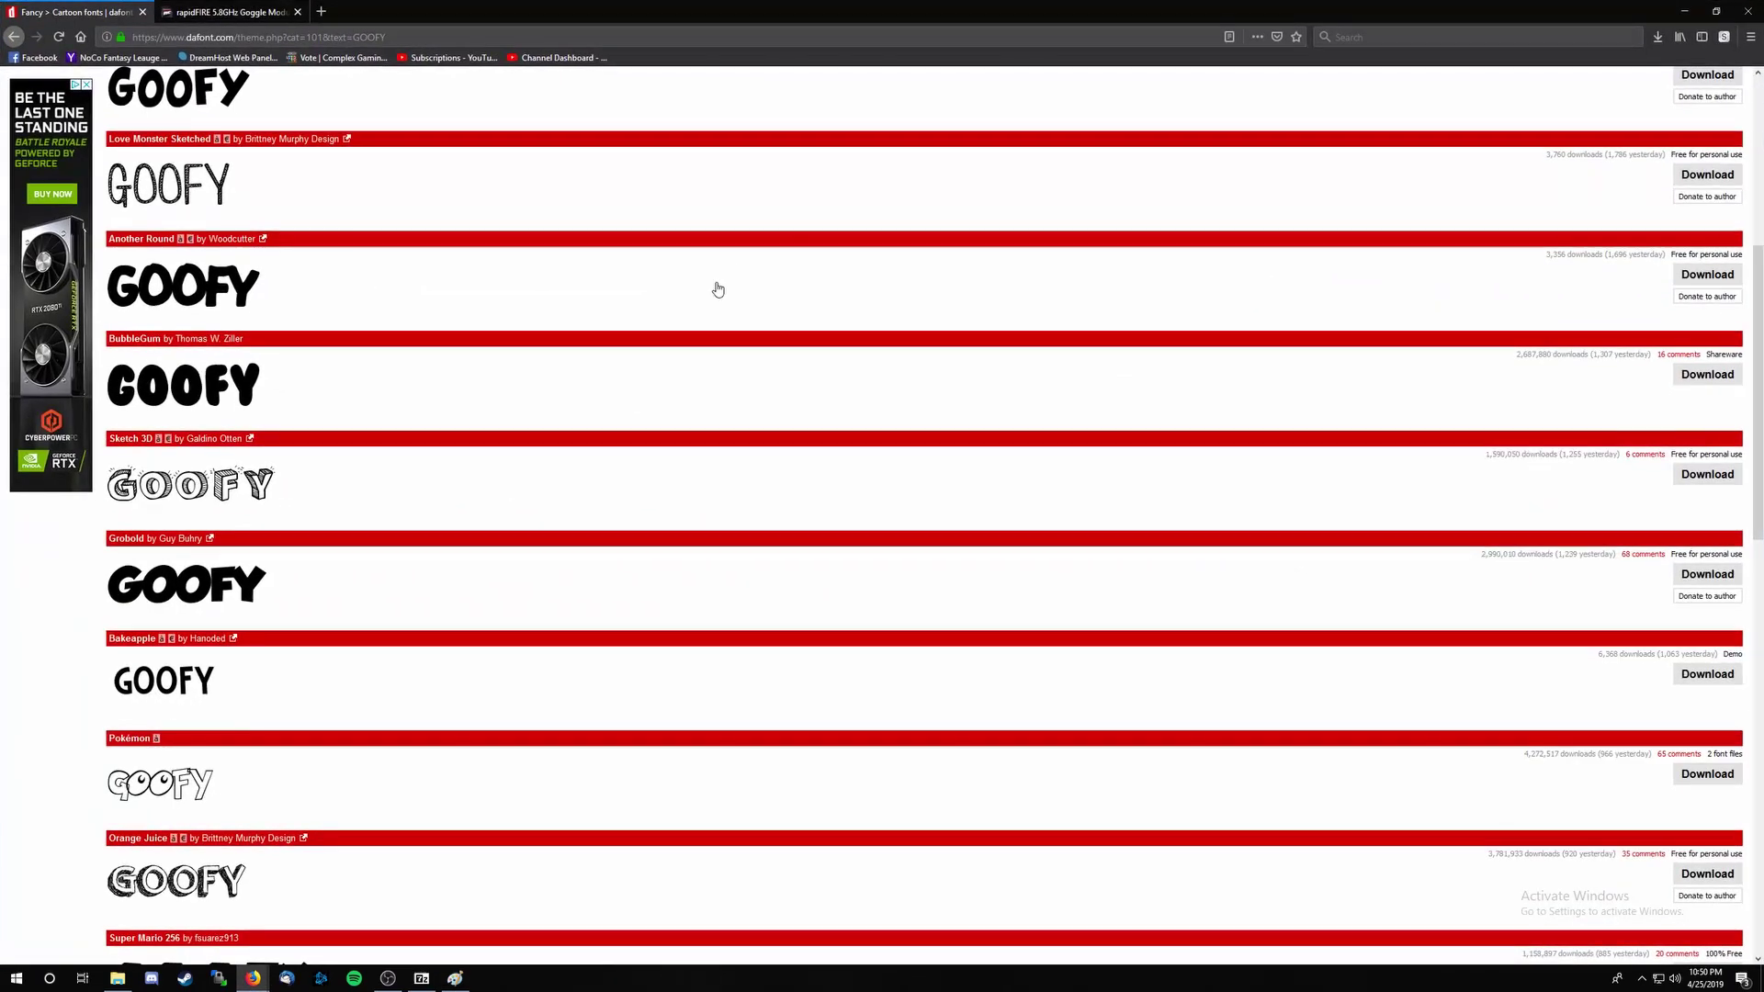
pyautogui.scroll(5, 713, 288)
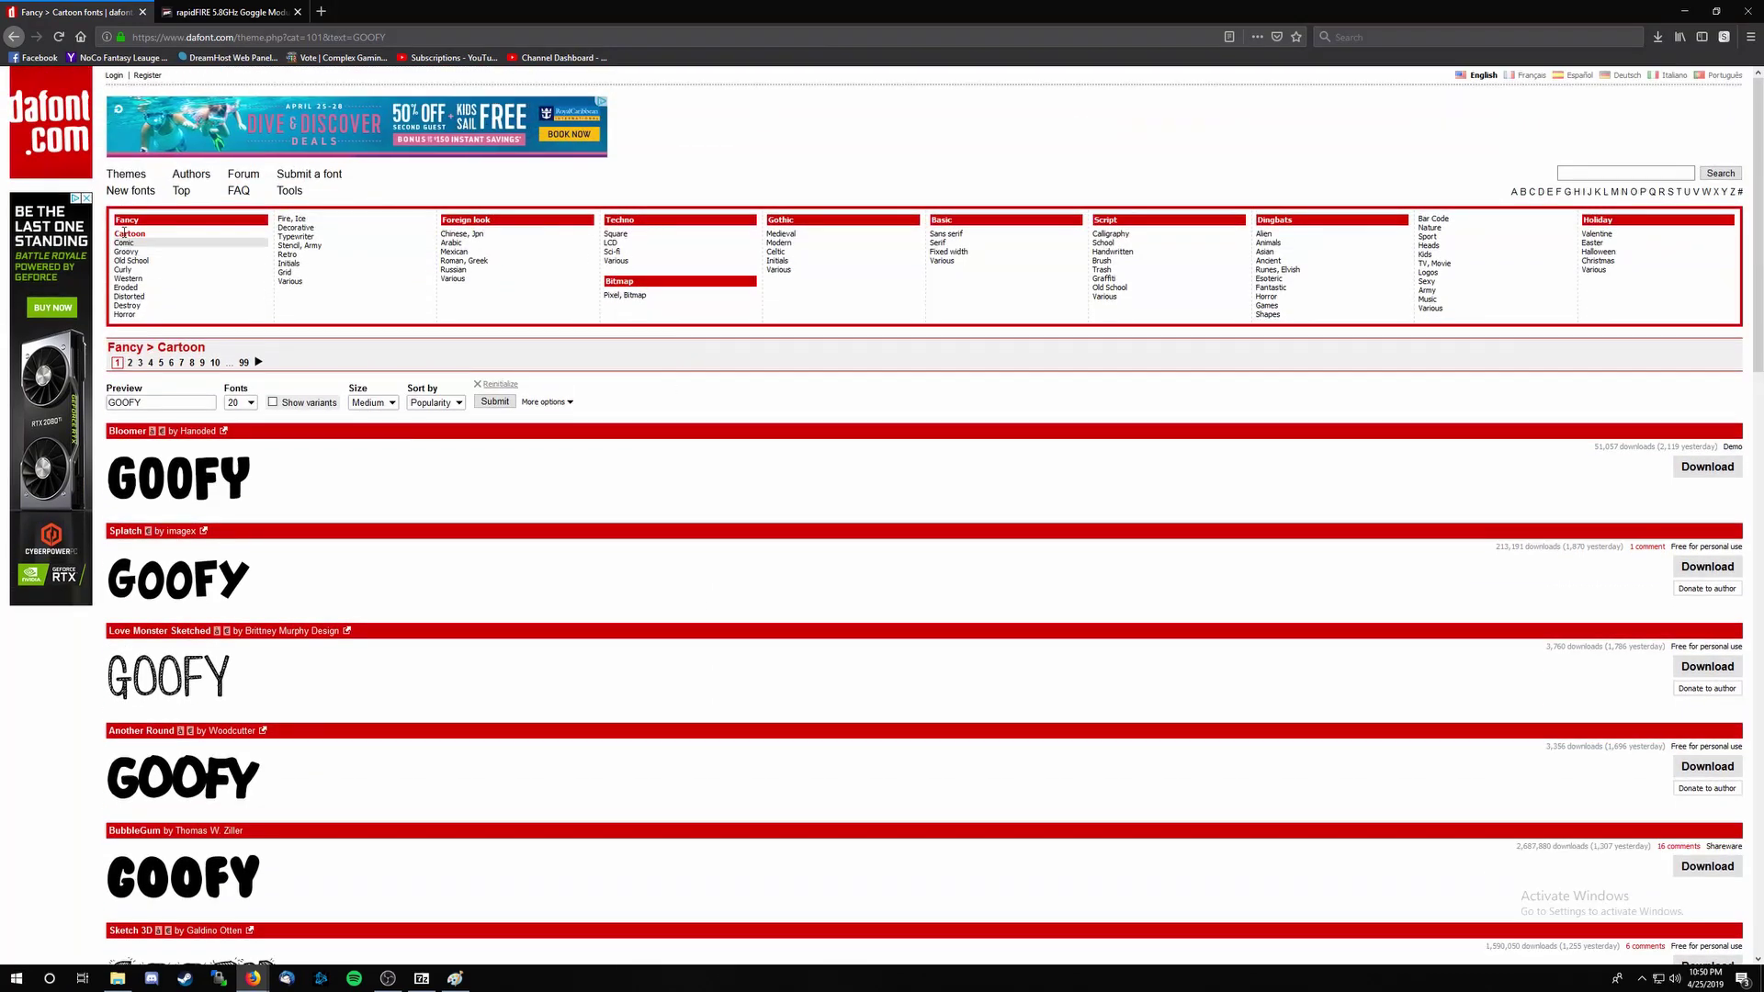
pyautogui.click(47, 147)
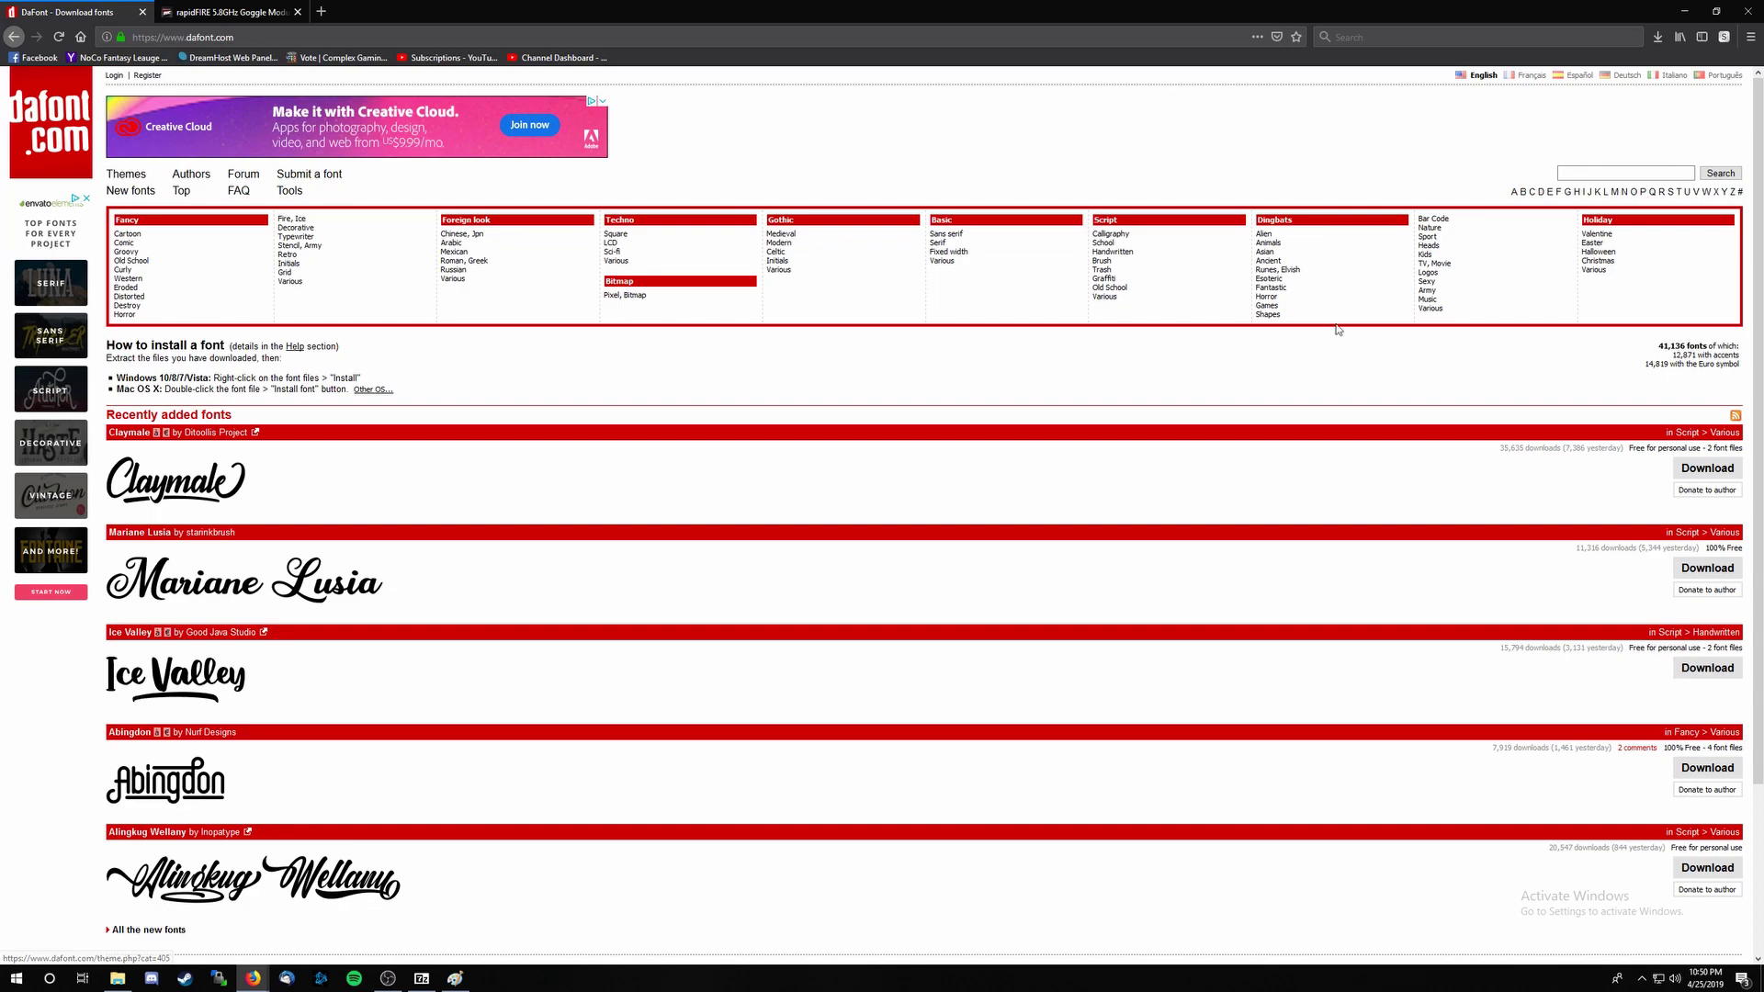
pyautogui.click(1280, 269)
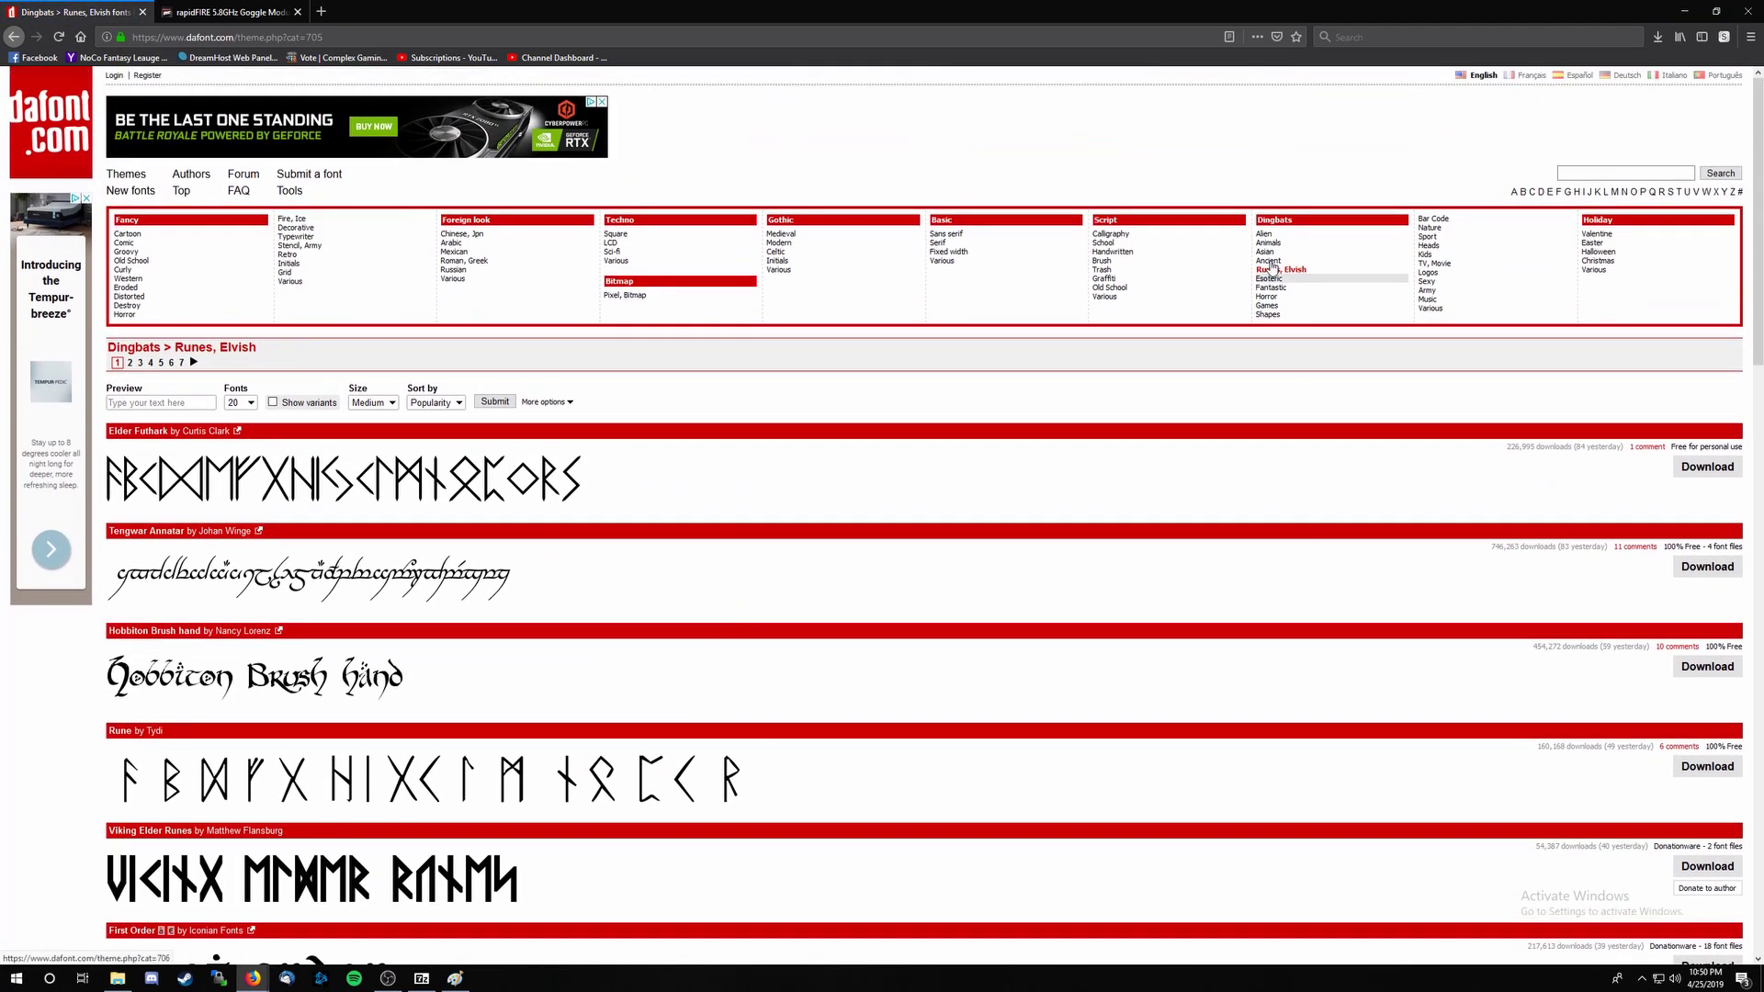
pyautogui.click(1265, 234)
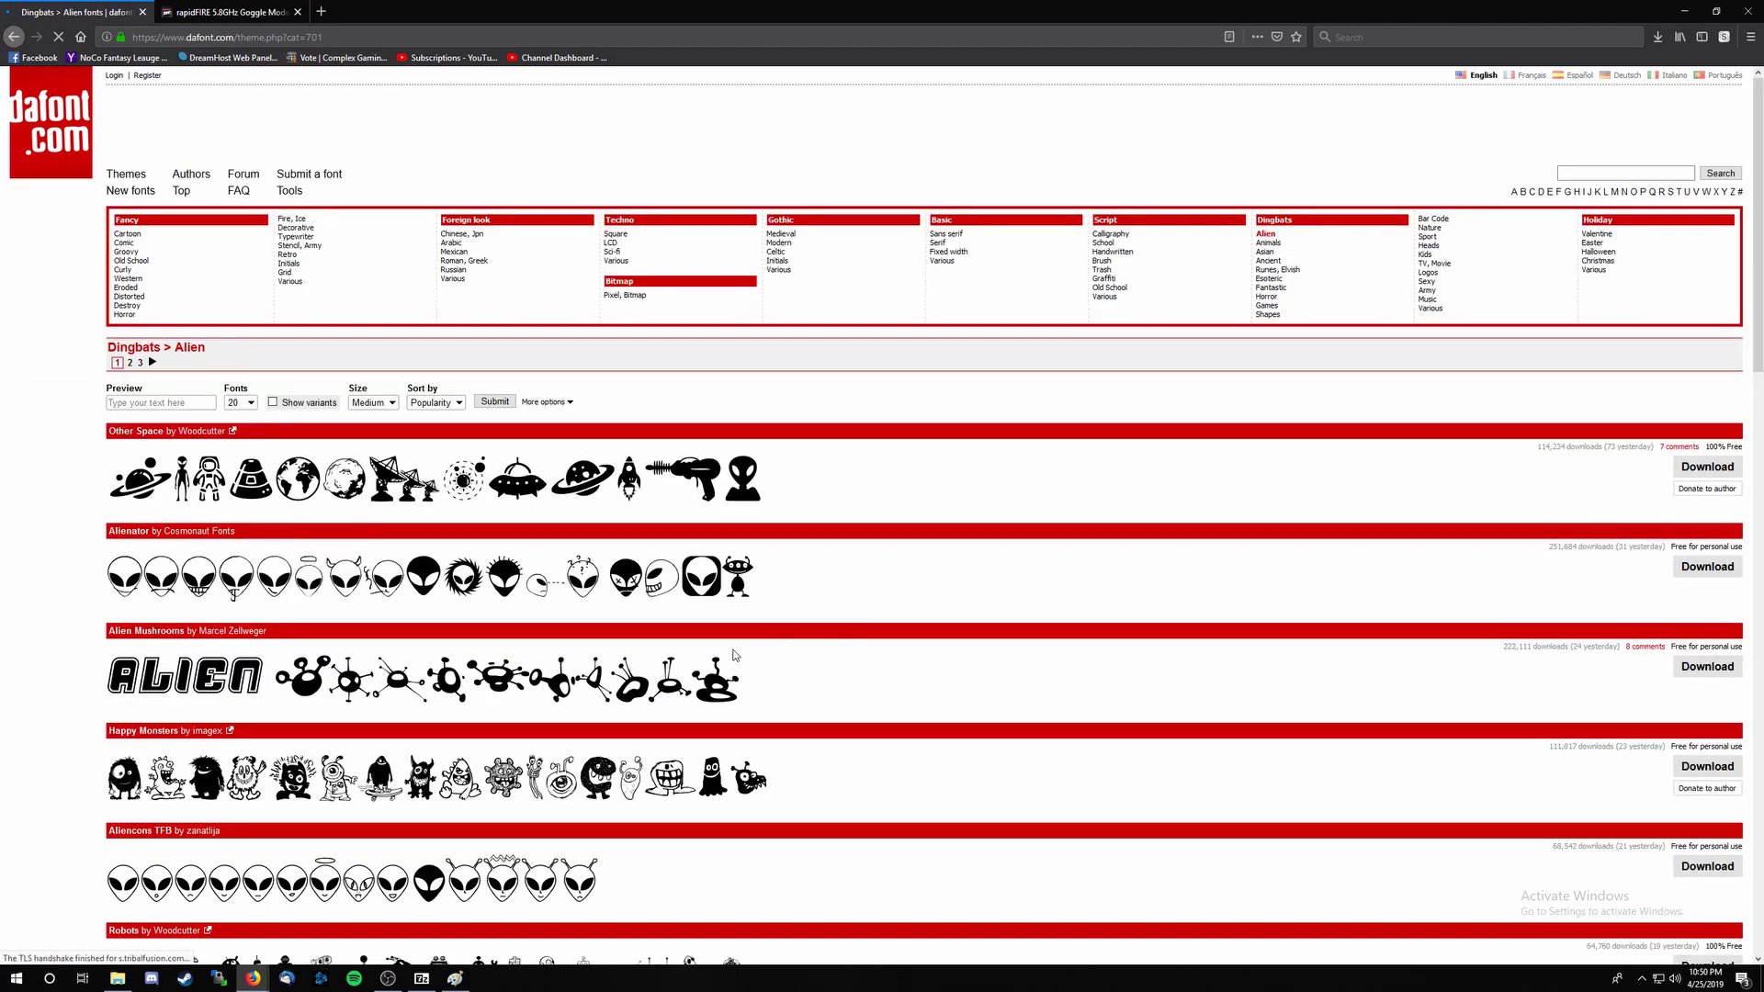
pyautogui.scroll(-2, 735, 655)
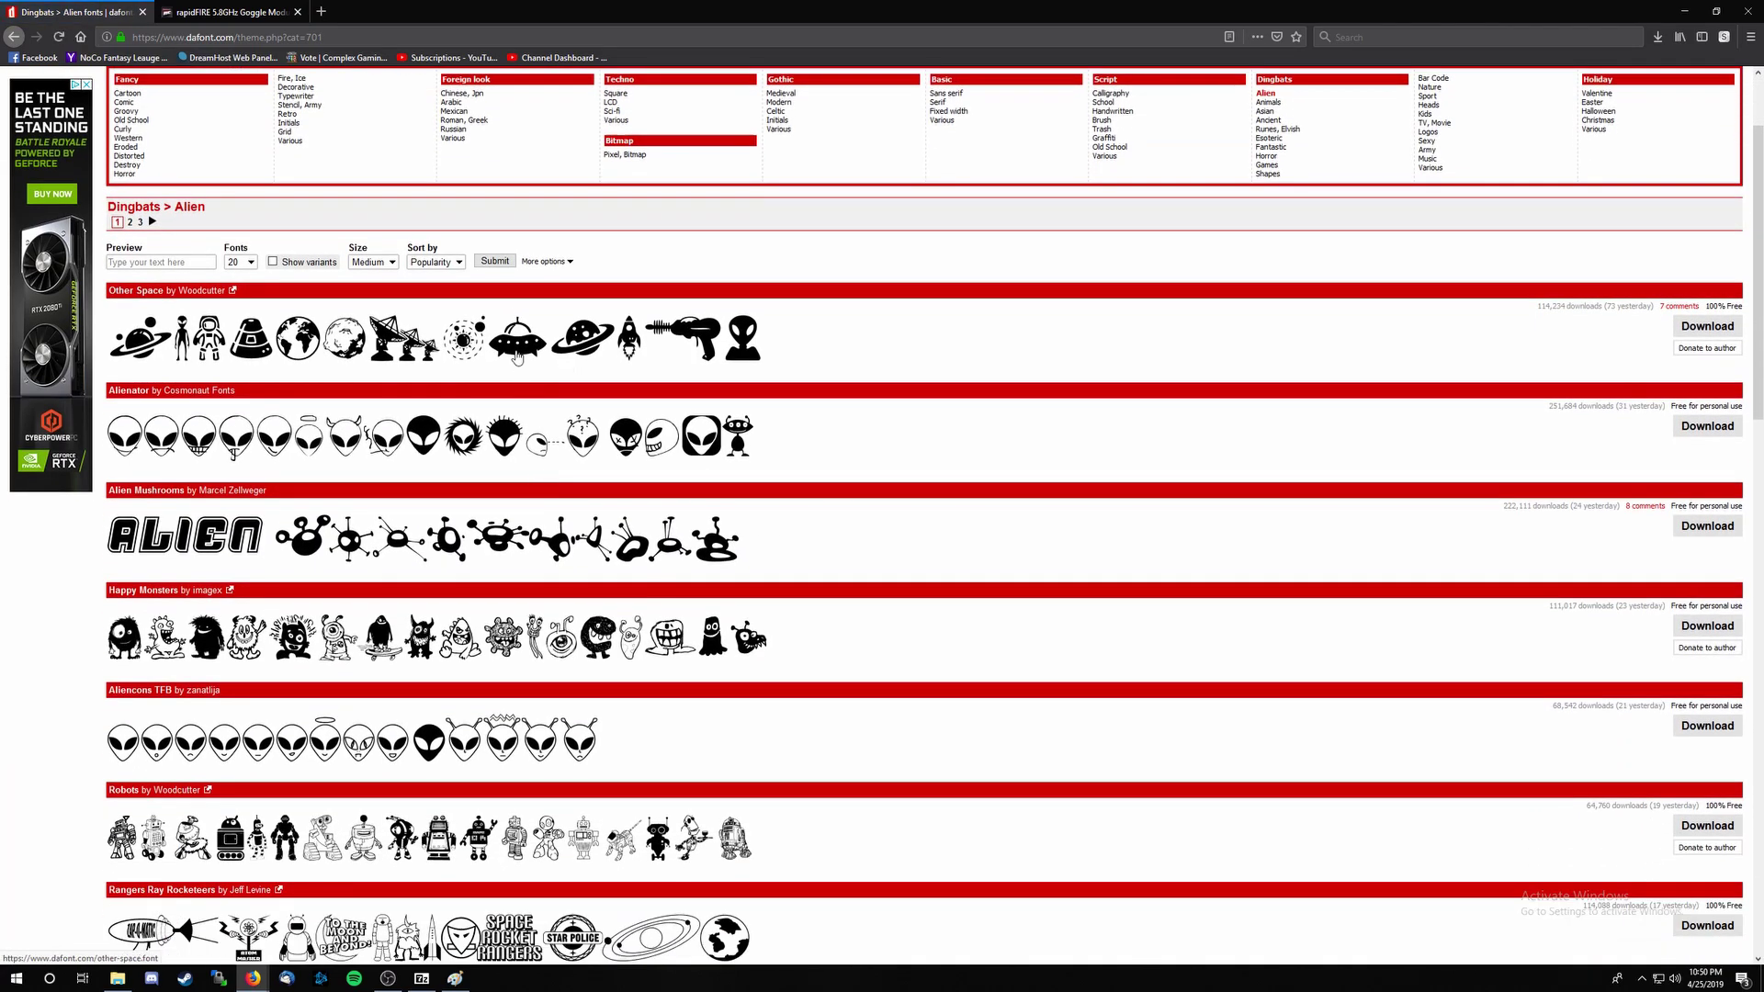
pyautogui.scroll(-7, 522, 381)
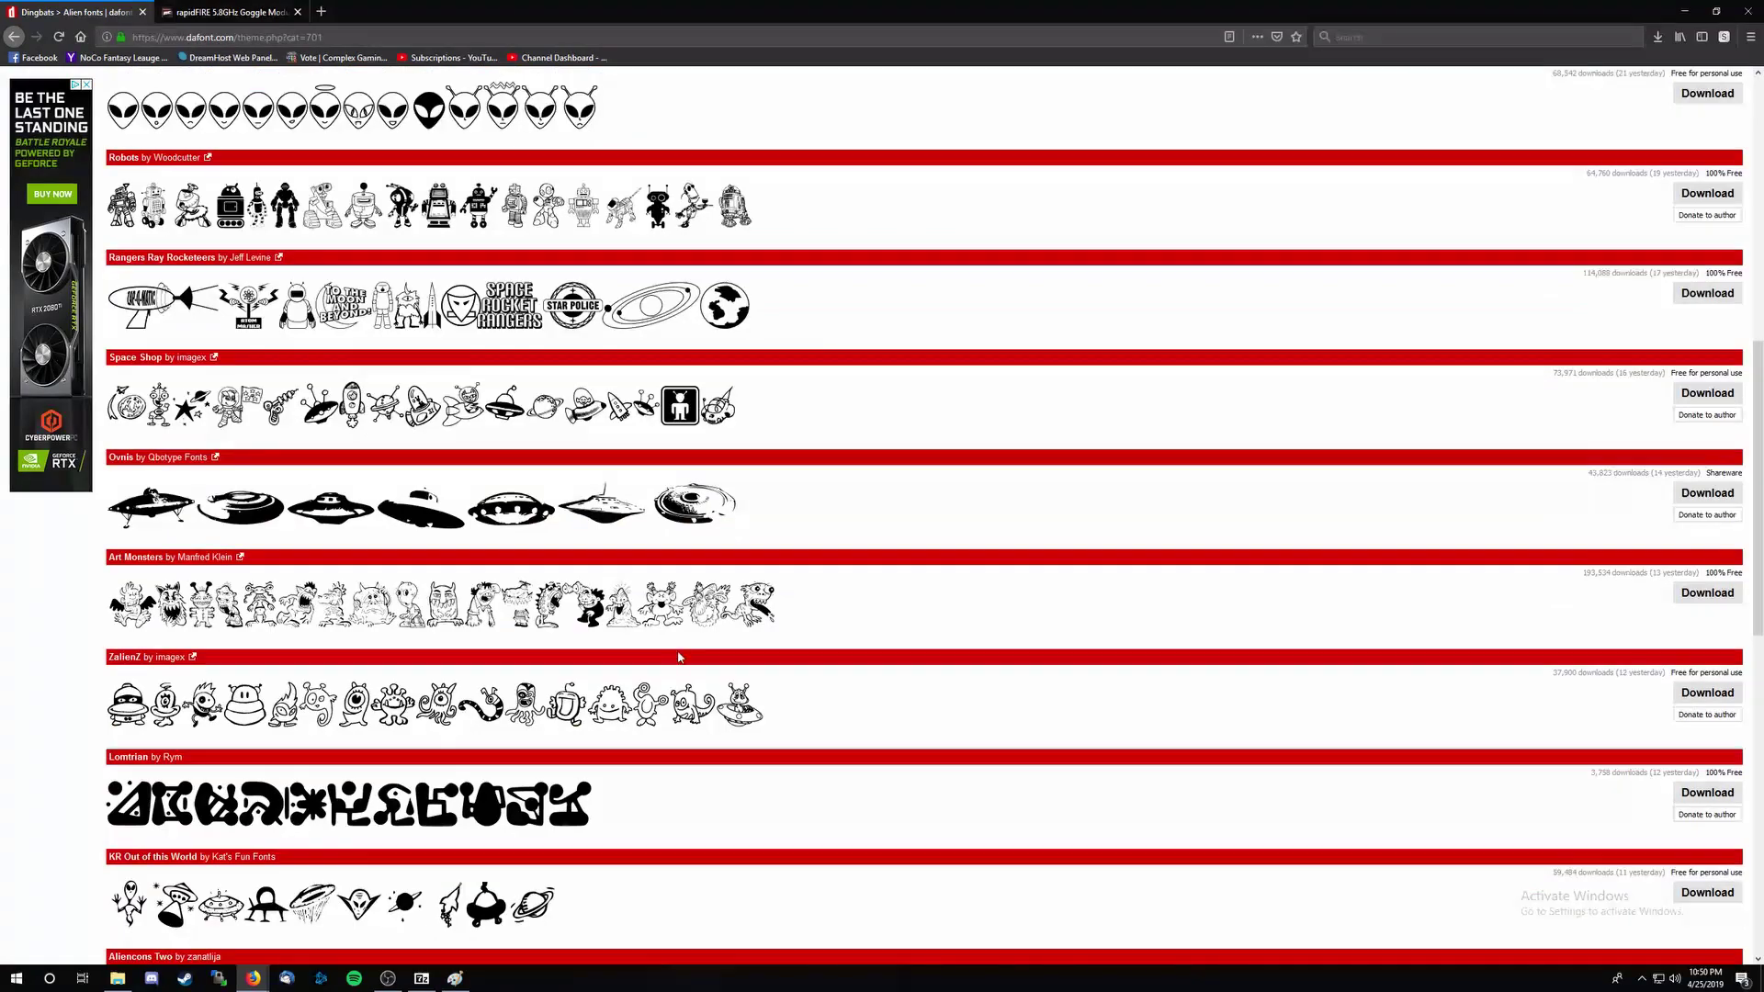
pyautogui.scroll(8, 819, 577)
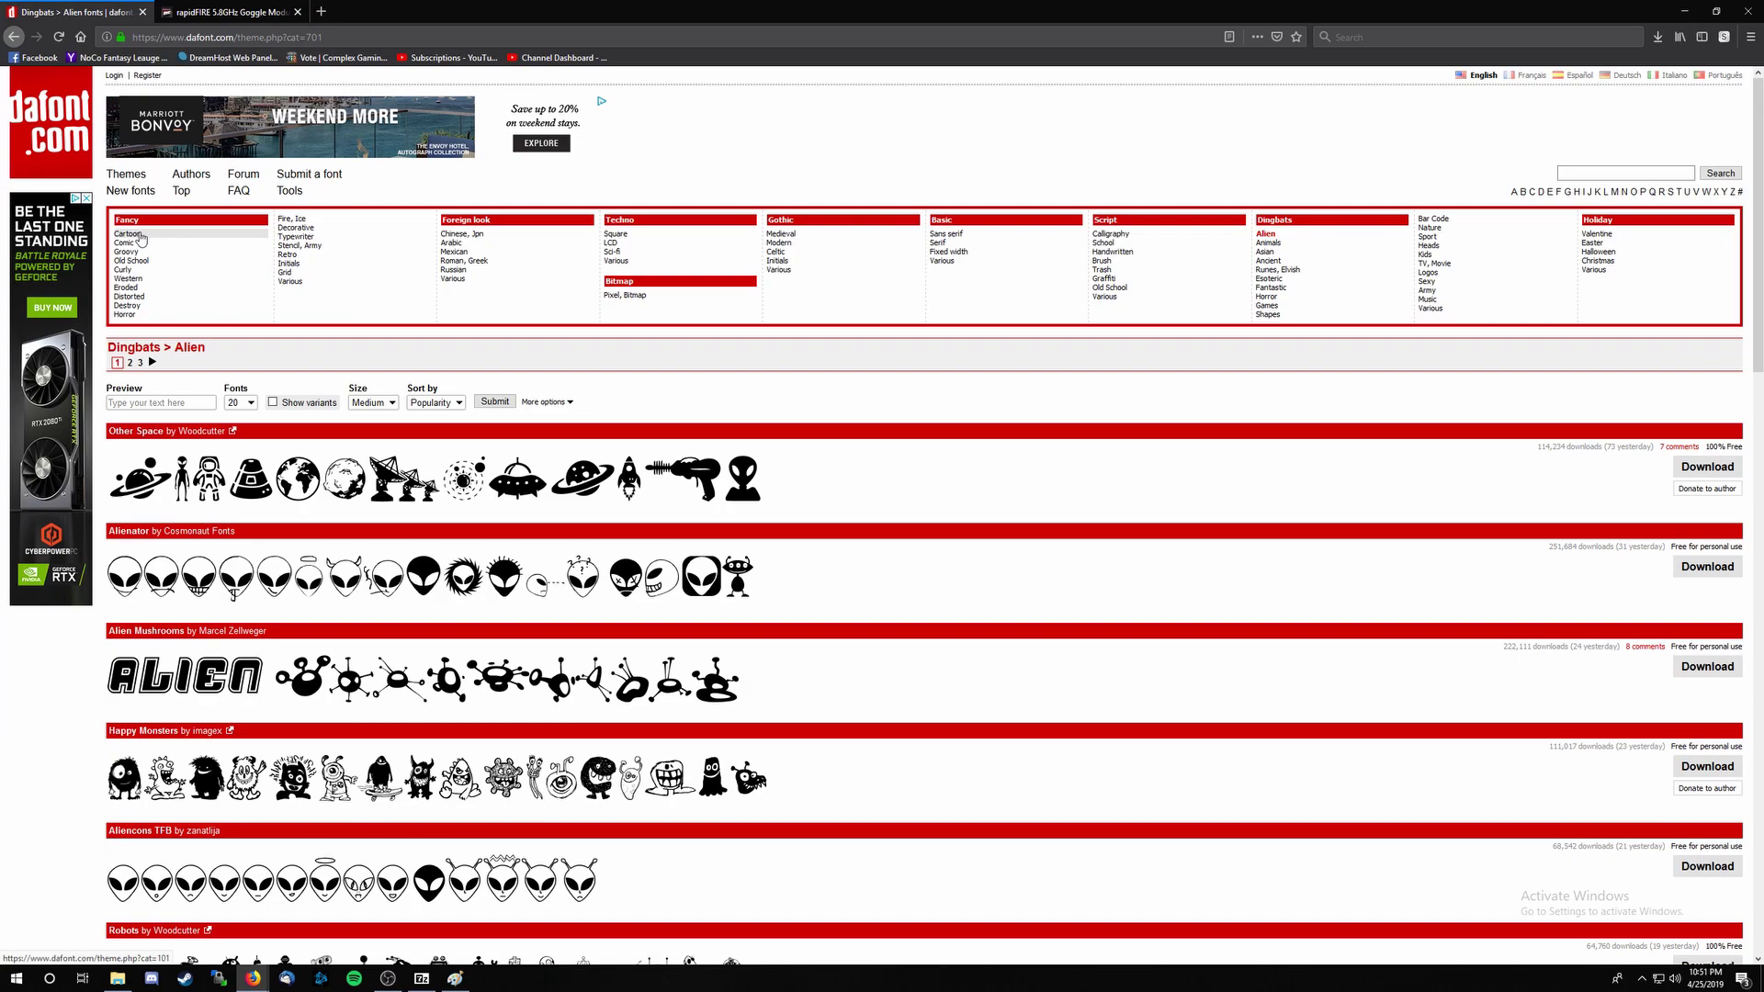
# Open DaFont's Cartoon fonts category with 'goofy' as the custom preview text.
pyautogui.click(139, 236)
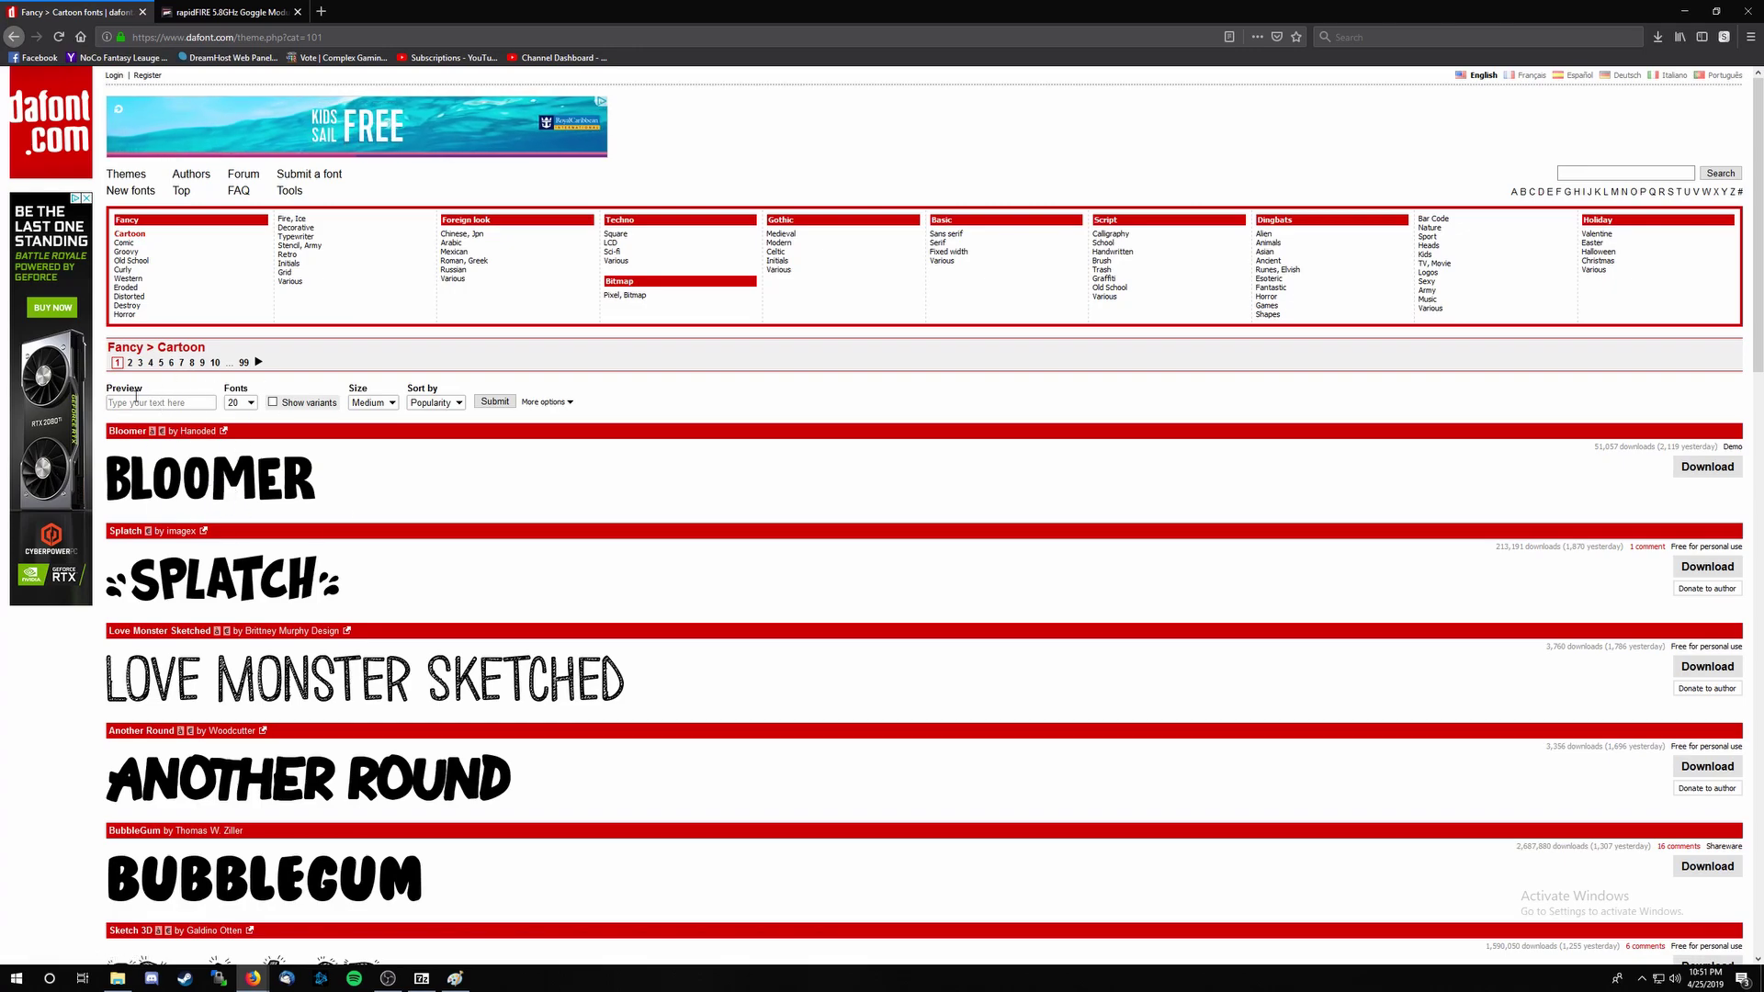
pyautogui.click(203, 405)
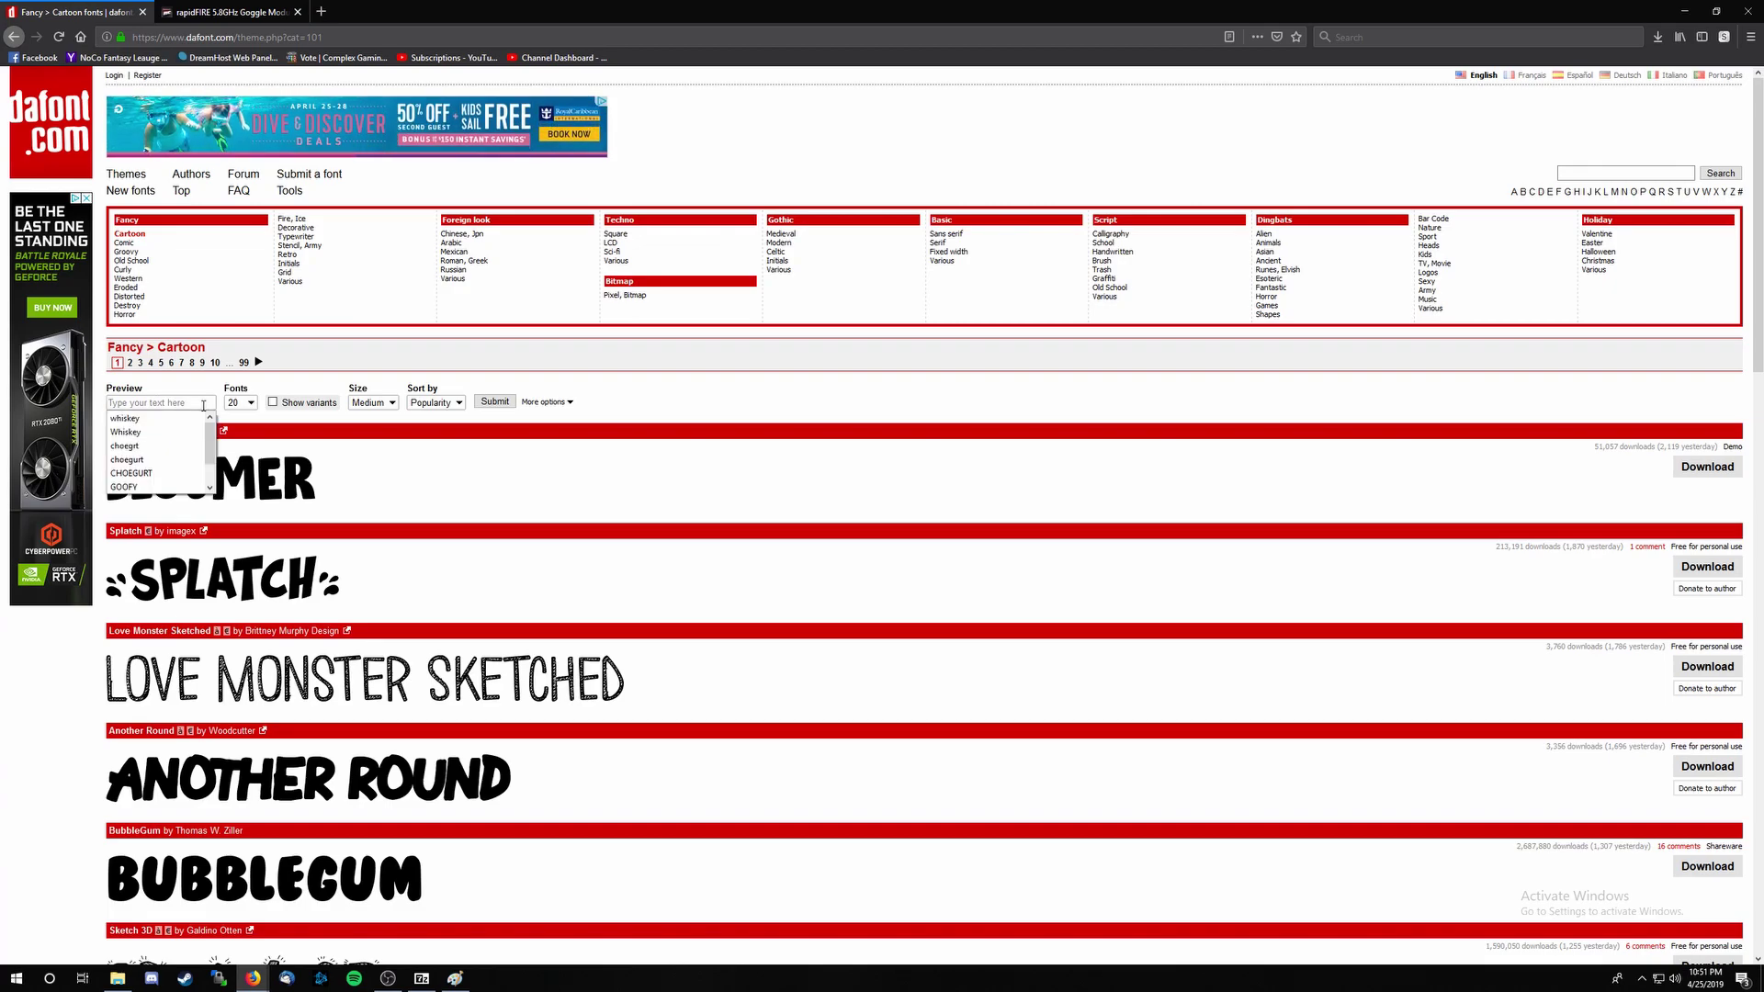
pyautogui.write('goofy')
pyautogui.click(578, 387)
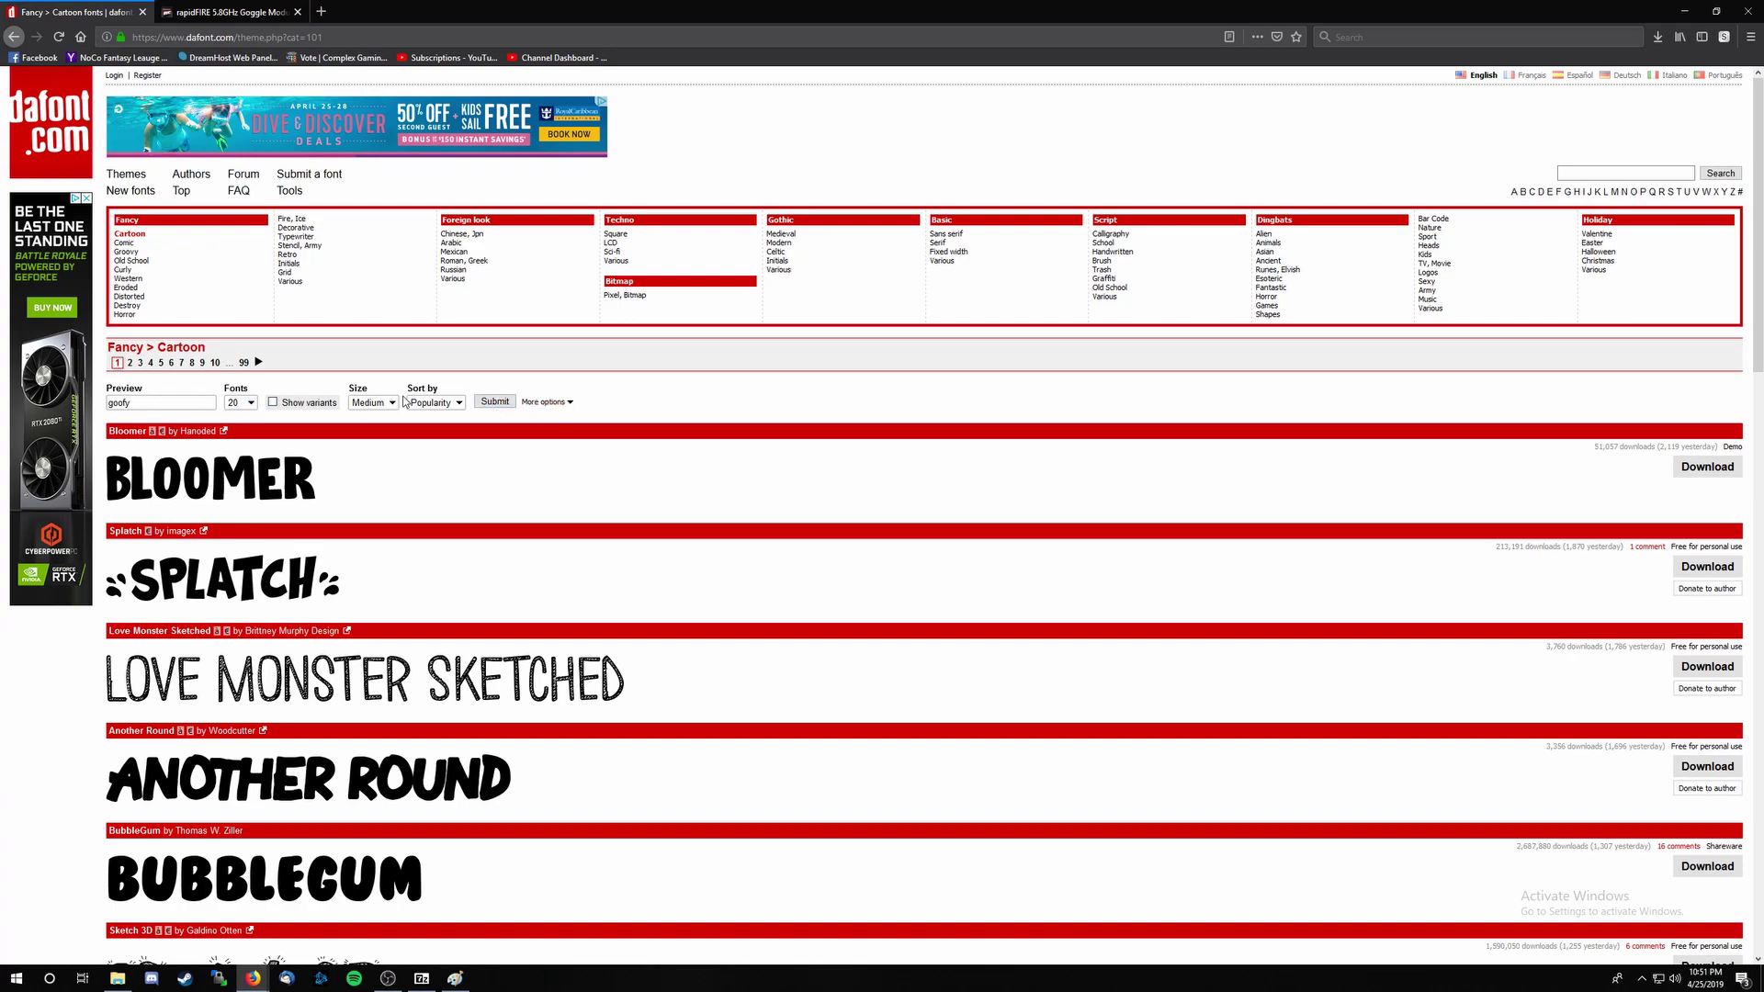
pyautogui.click(487, 404)
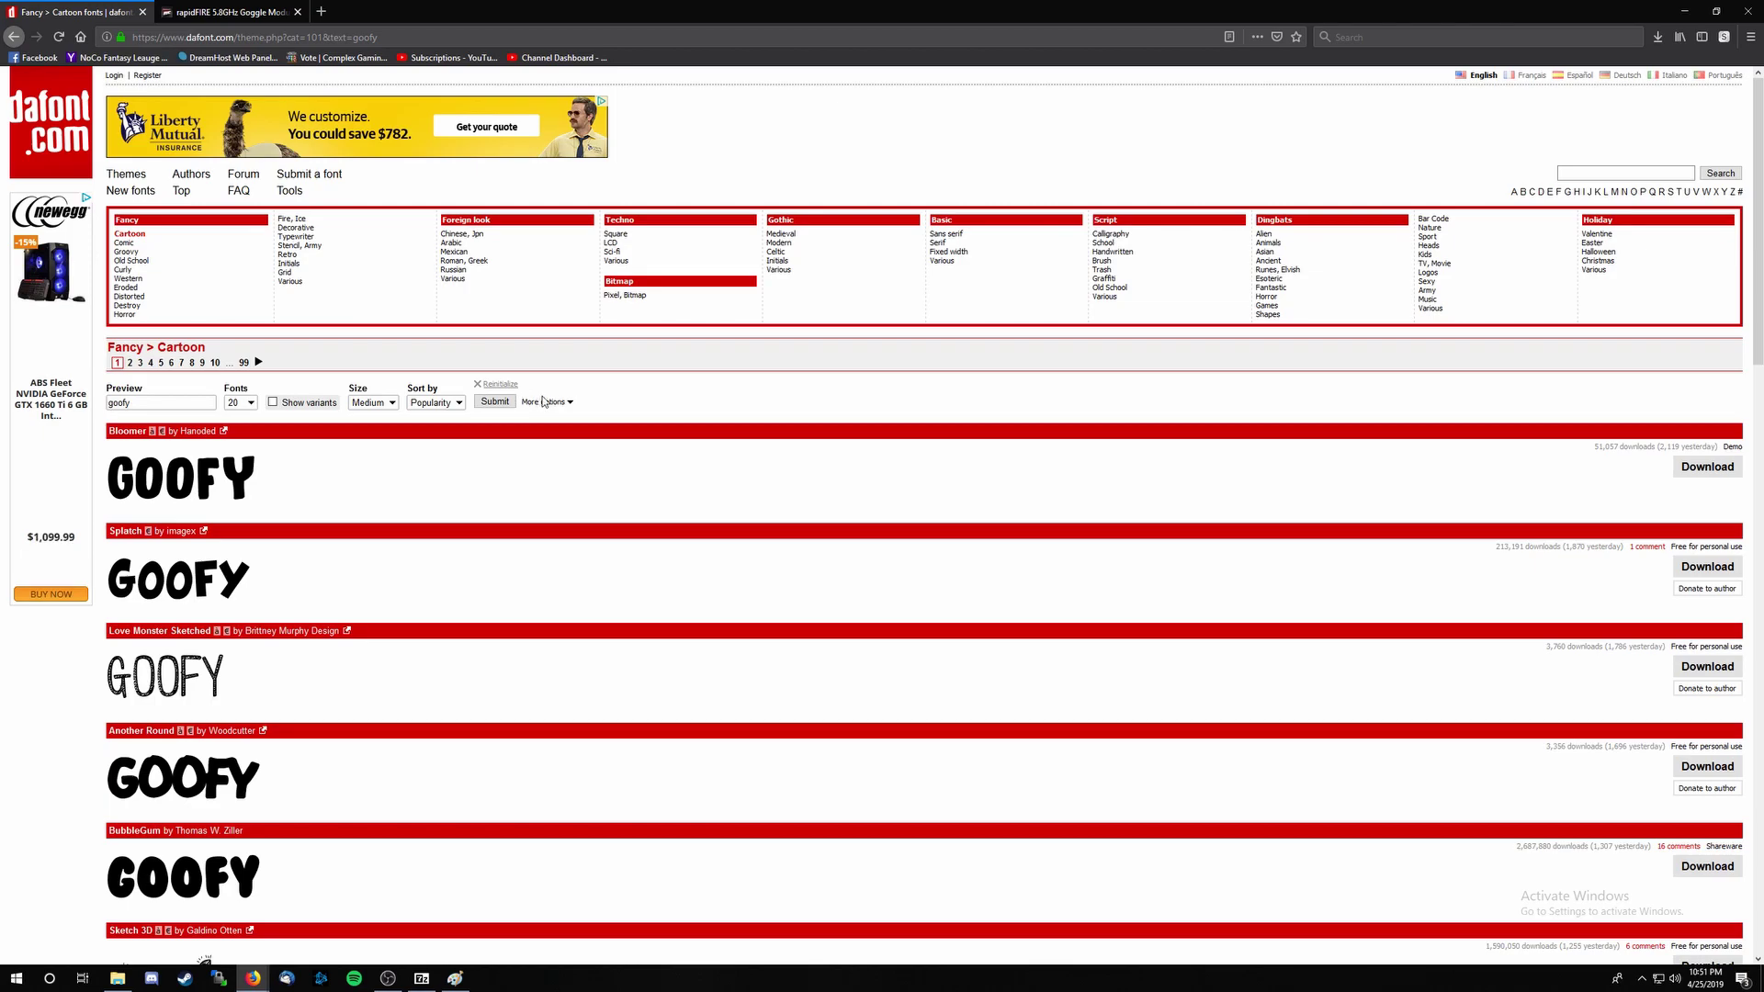
# Scroll through the Cartoon font previews until Grobold is in view.
pyautogui.scroll(-5, 465, 527)
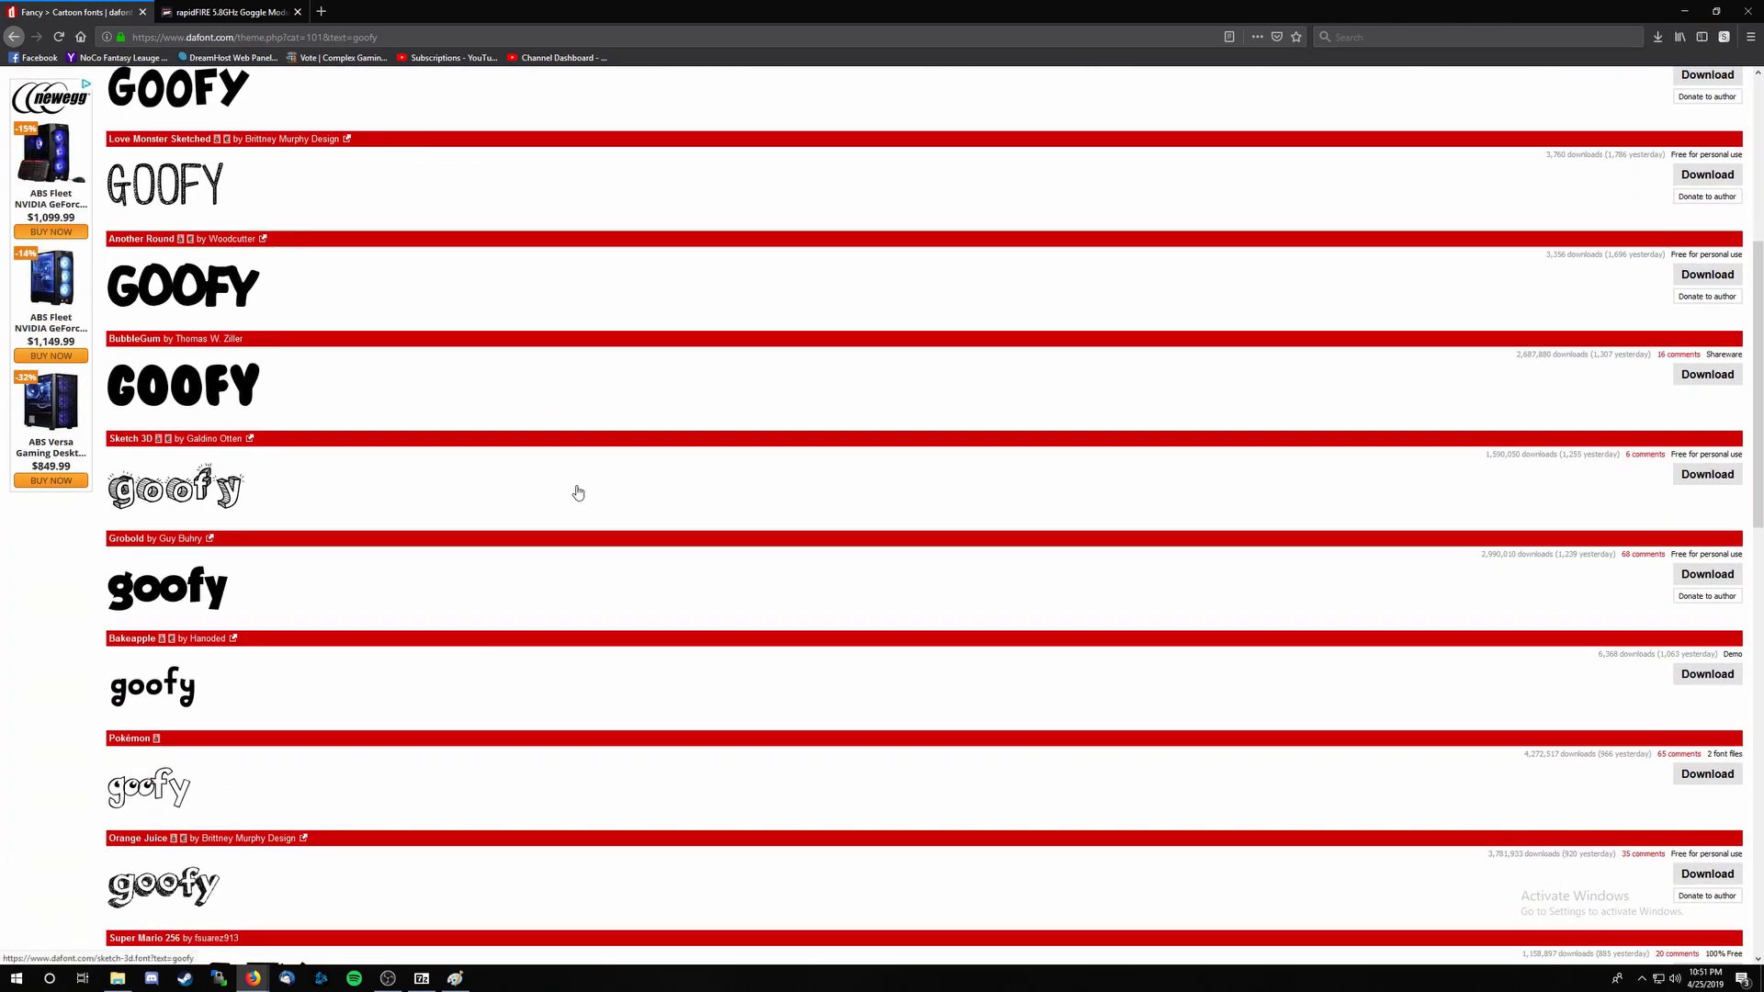
pyautogui.scroll(-2, 578, 493)
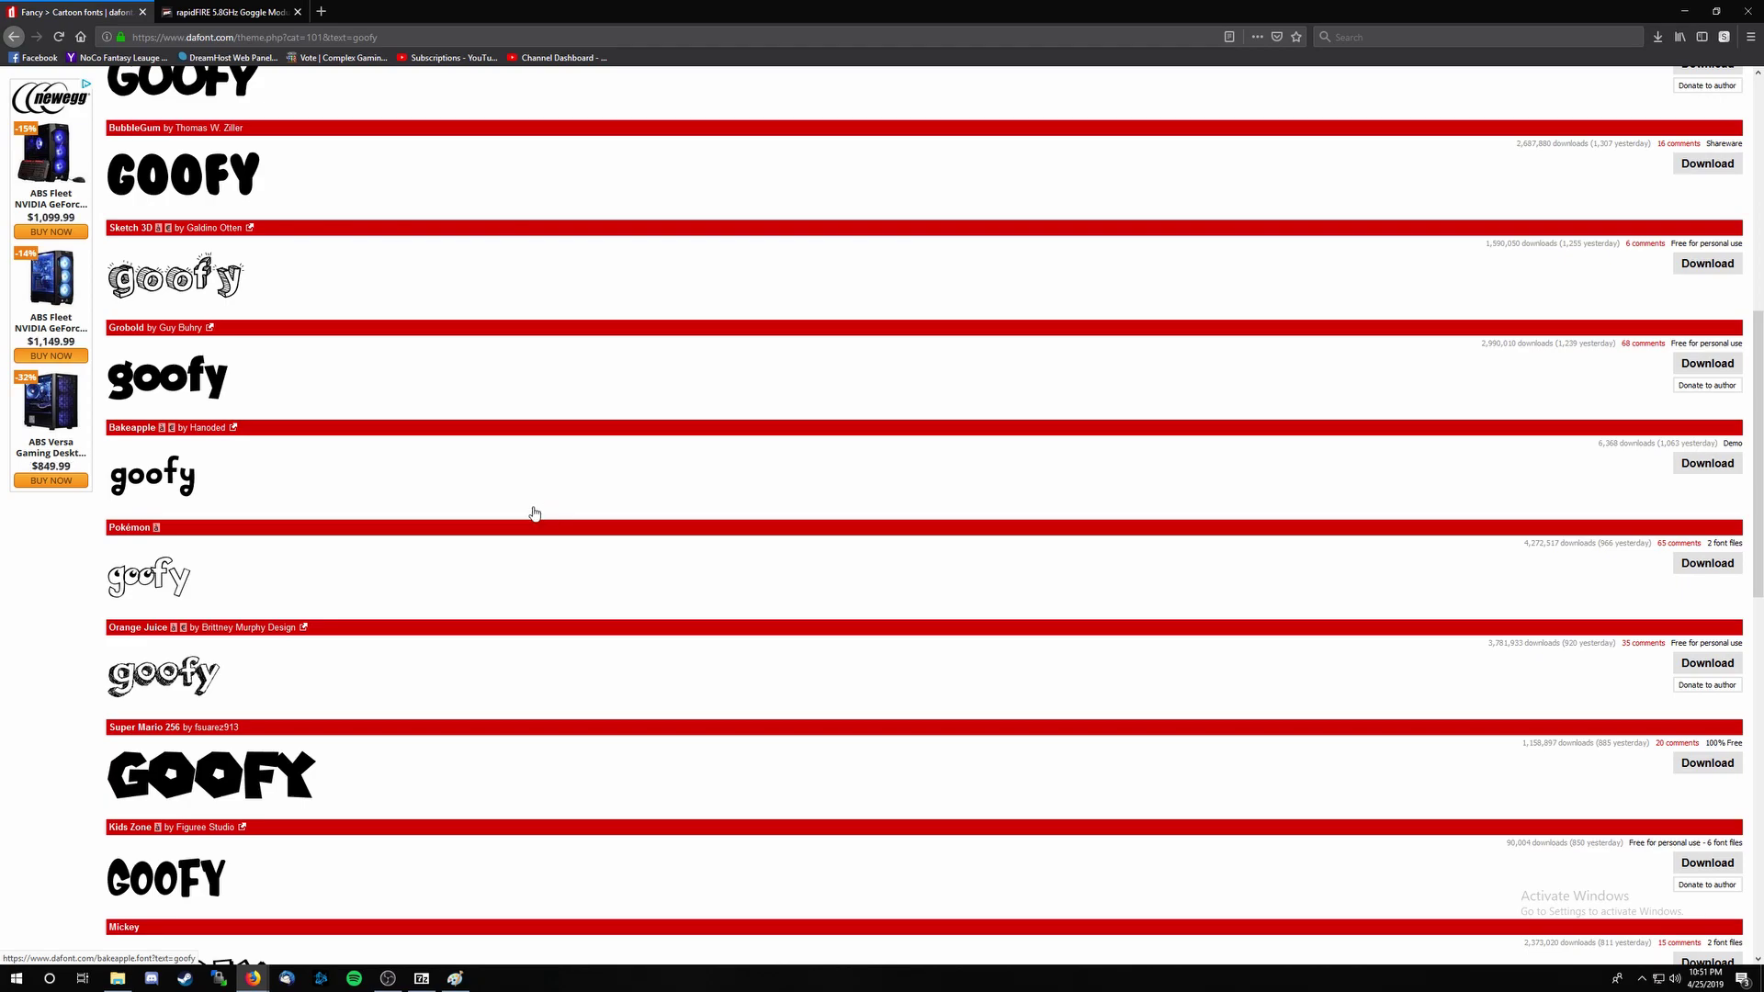
pyautogui.scroll(6, 543, 507)
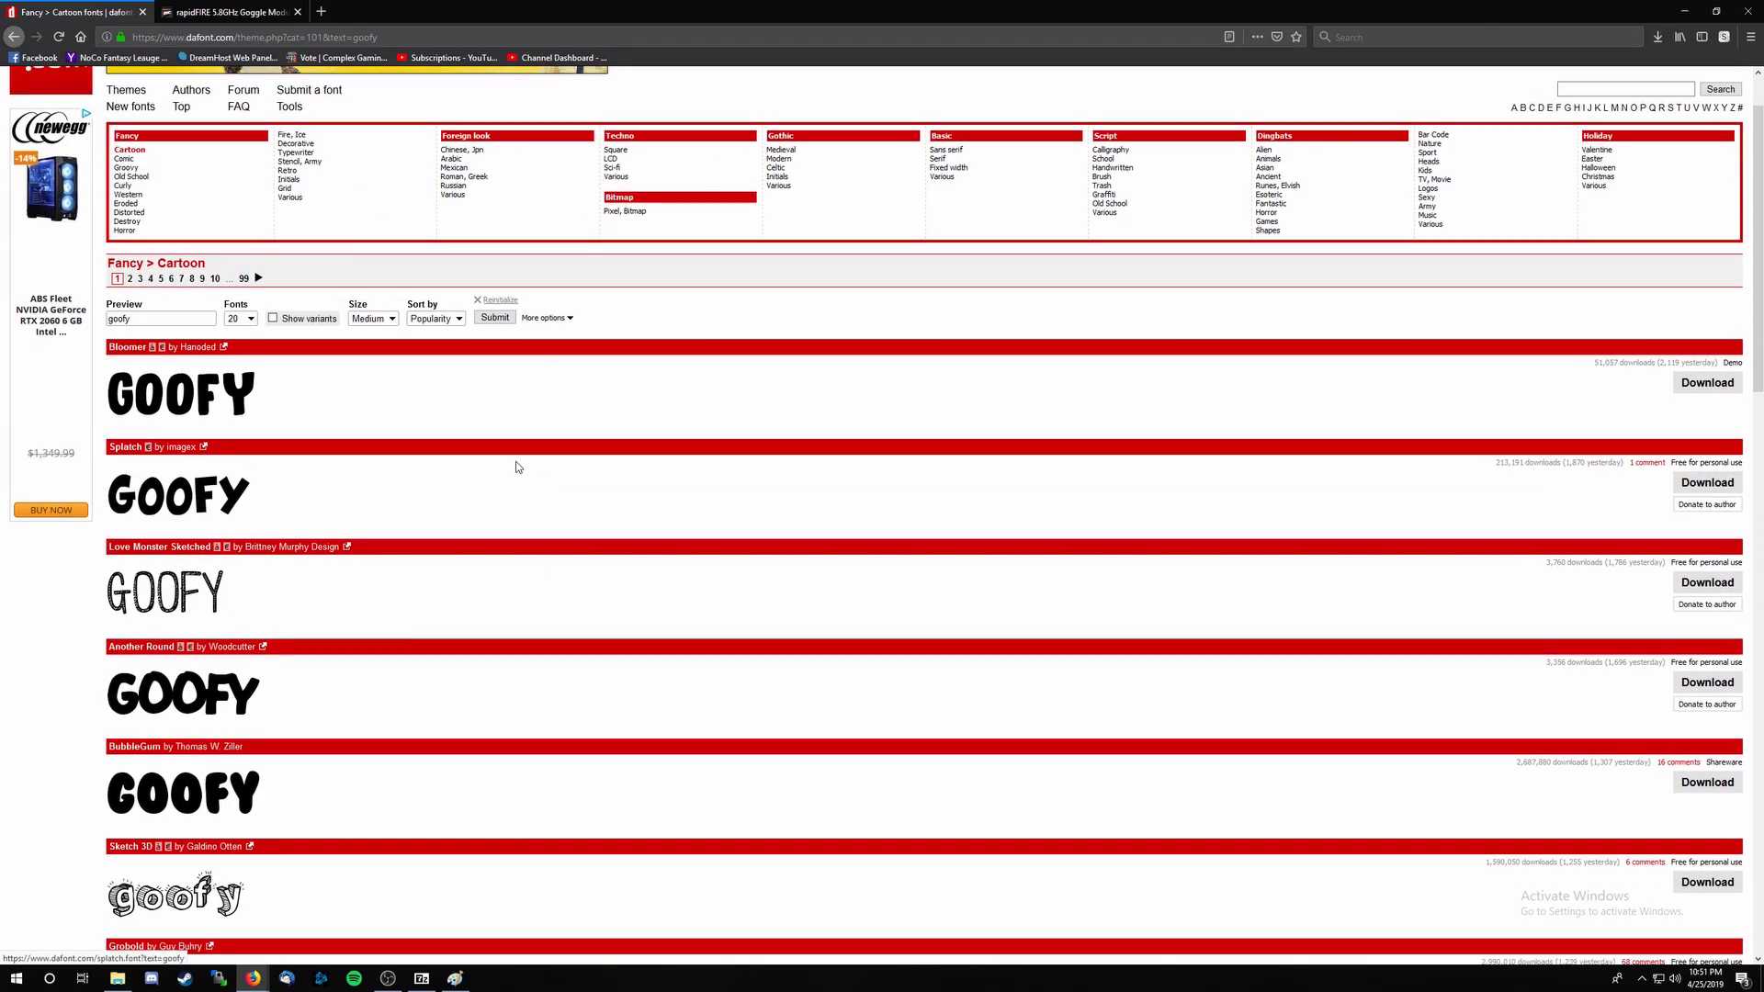
pyautogui.scroll(-8, 438, 425)
pyautogui.scroll(9, 489, 481)
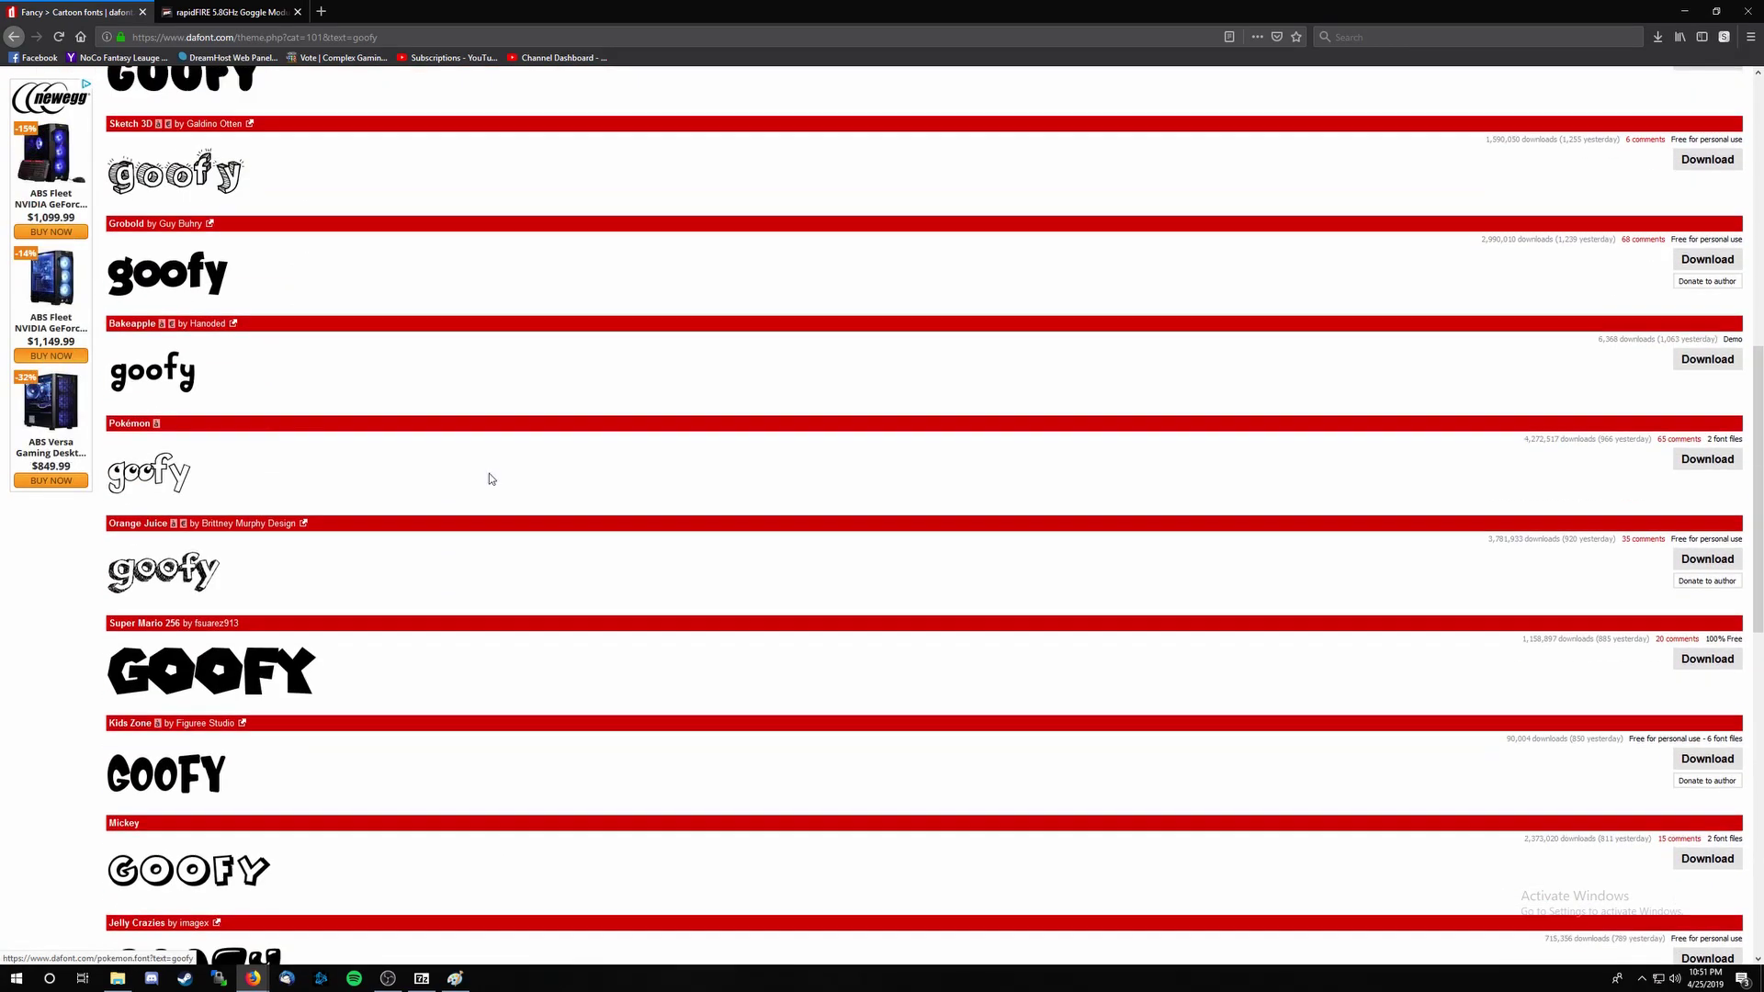
pyautogui.scroll(1, 499, 497)
pyautogui.scroll(-16, 480, 516)
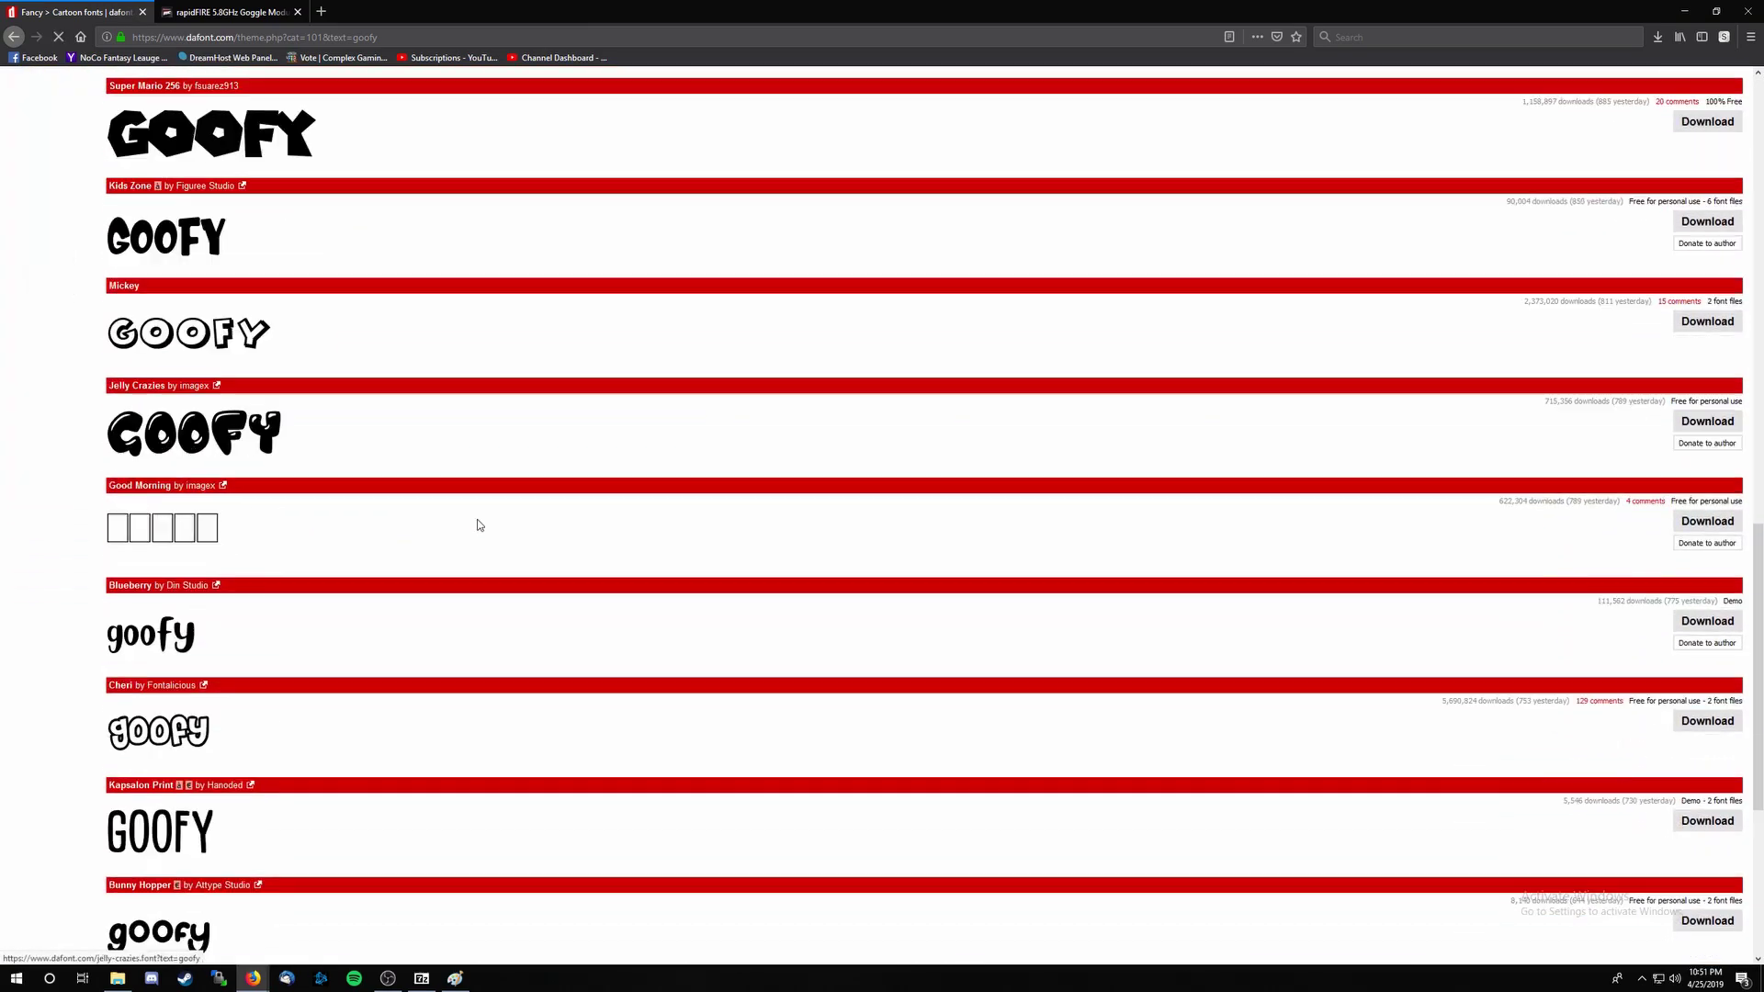
pyautogui.scroll(13, 477, 525)
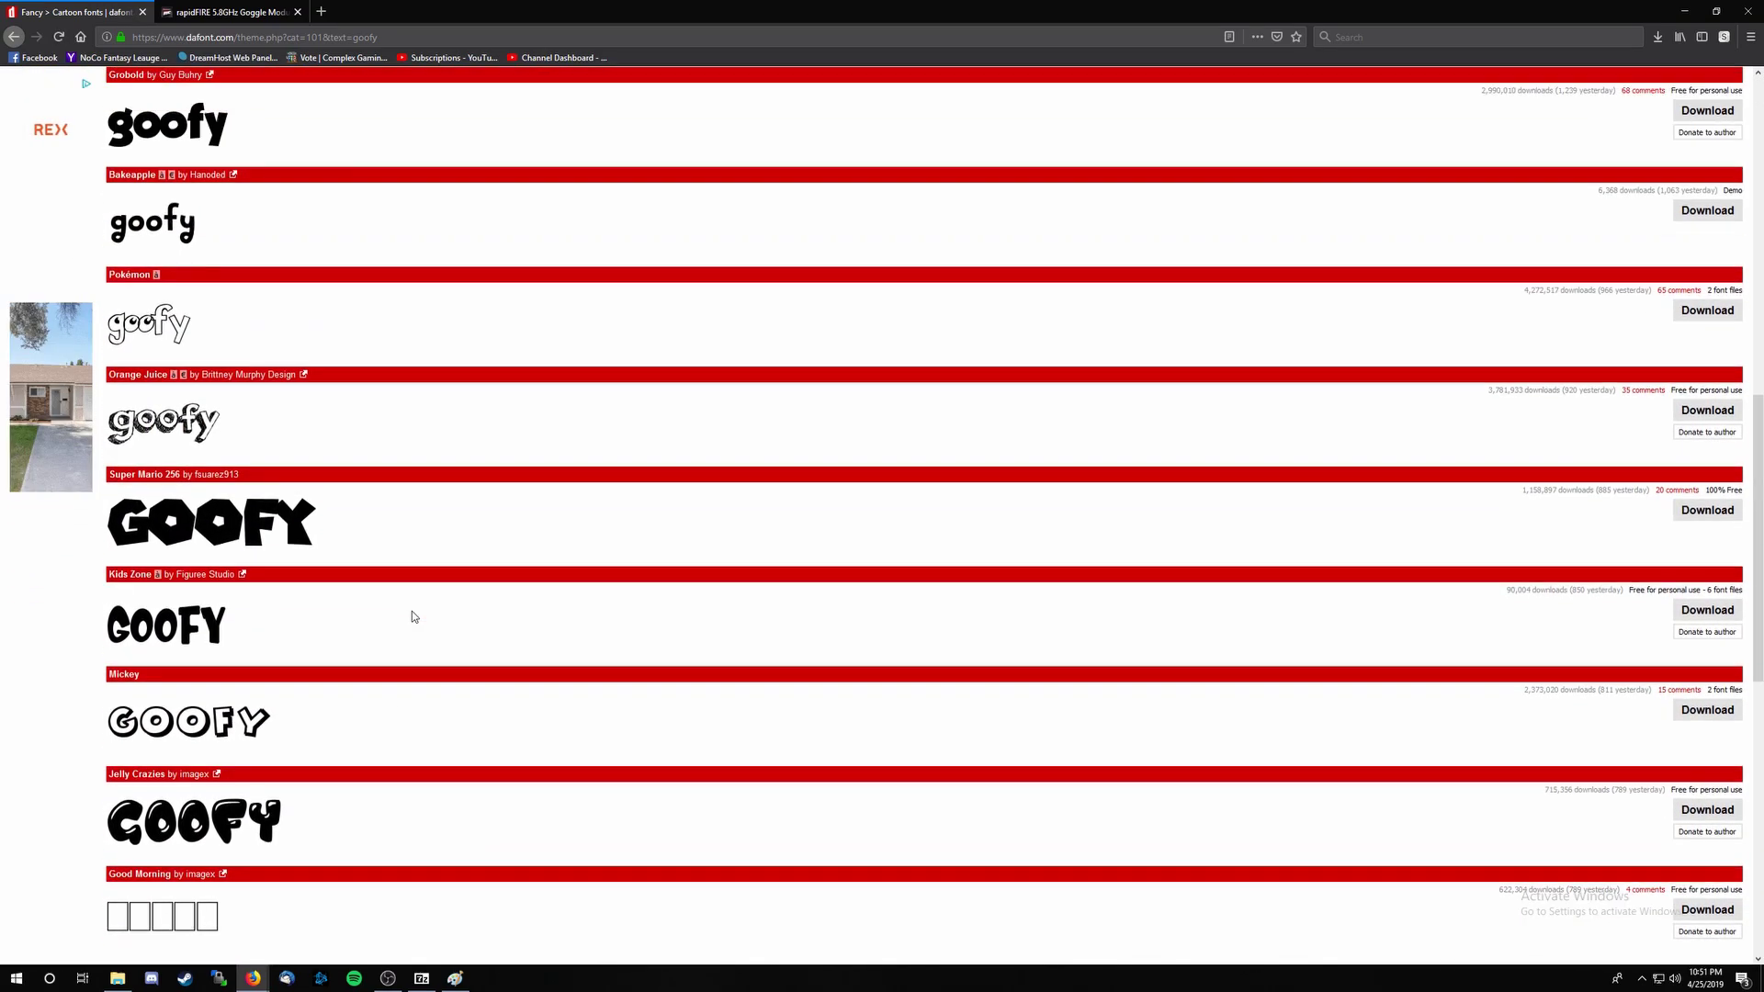
pyautogui.scroll(2, 428, 611)
pyautogui.scroll(2, 422, 592)
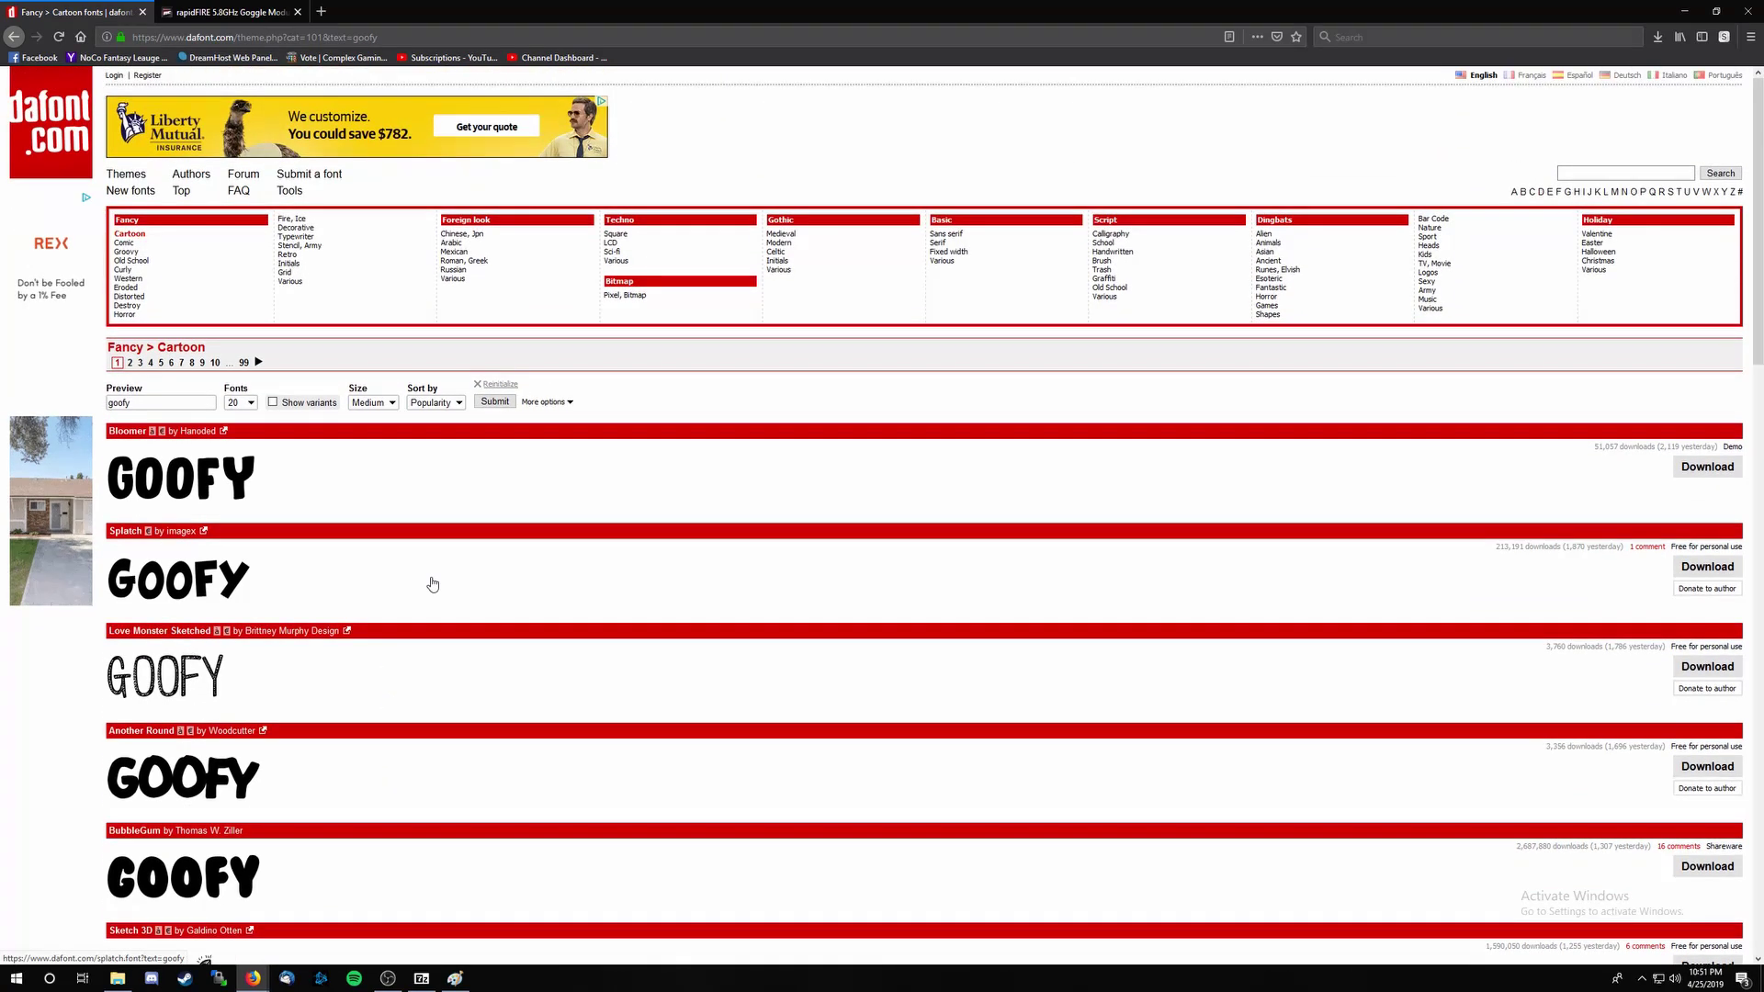
pyautogui.scroll(-4, 416, 586)
pyautogui.scroll(-2, 406, 623)
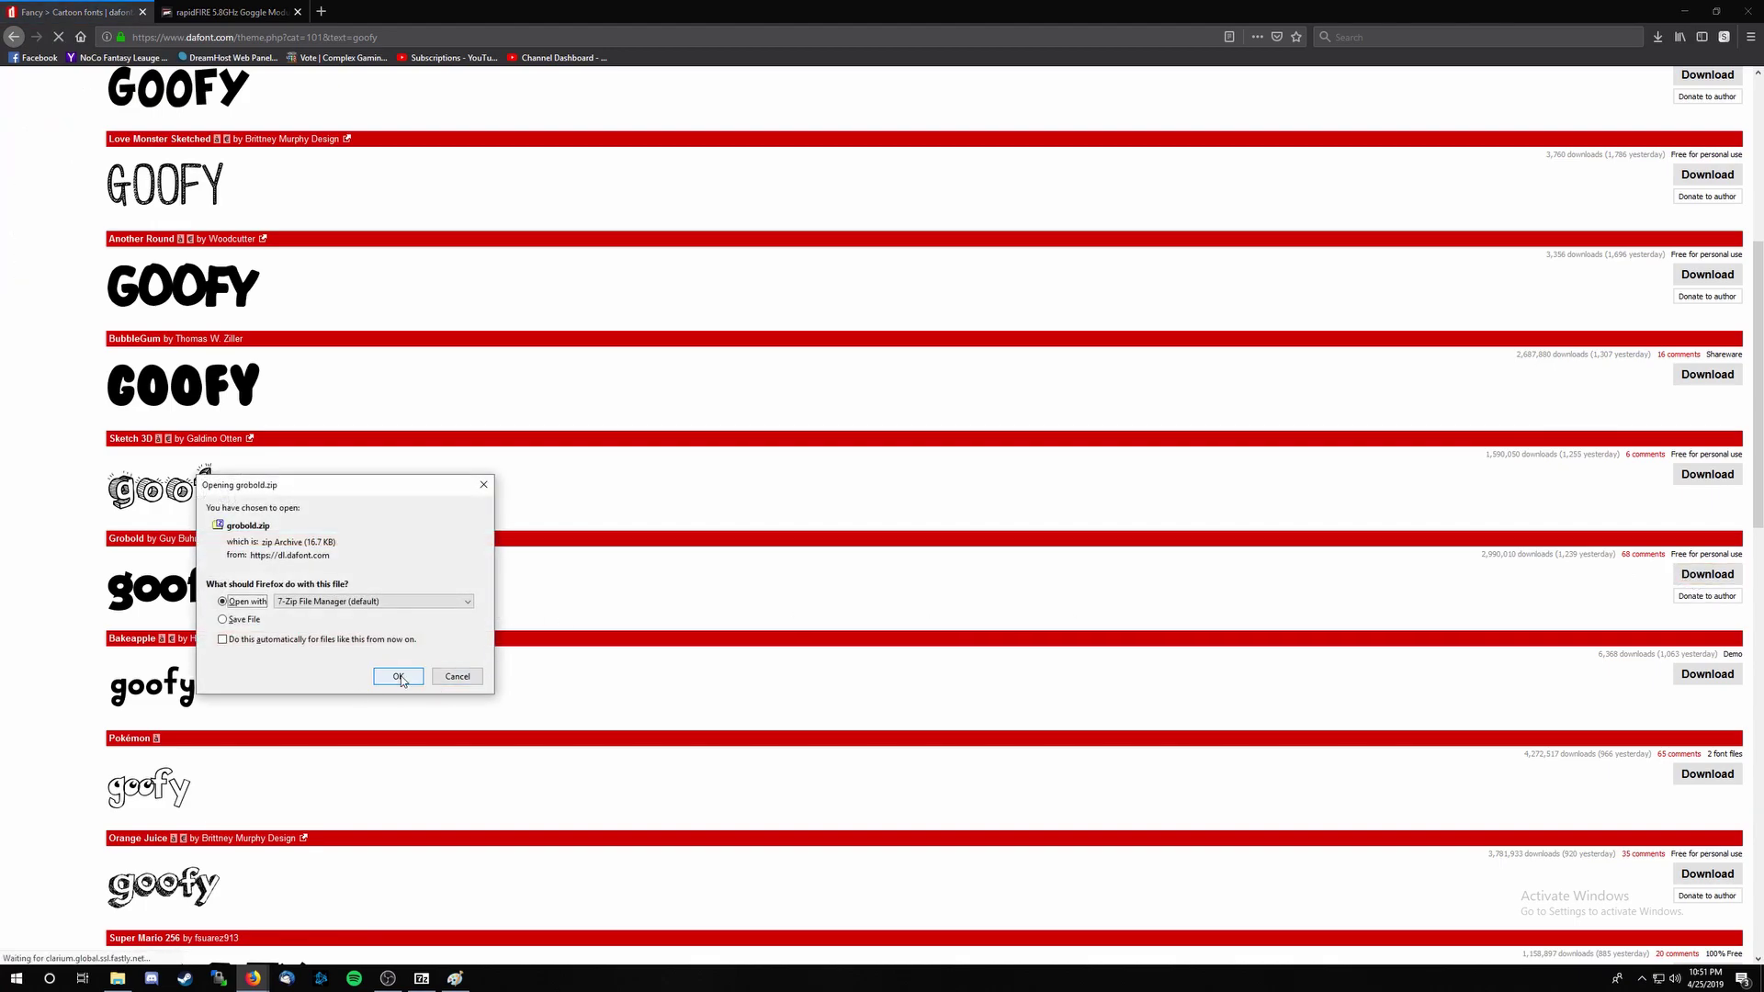
# Open grobold.zip in 7-Zip and select GROBOLD.ttf.
pyautogui.click(398, 677)
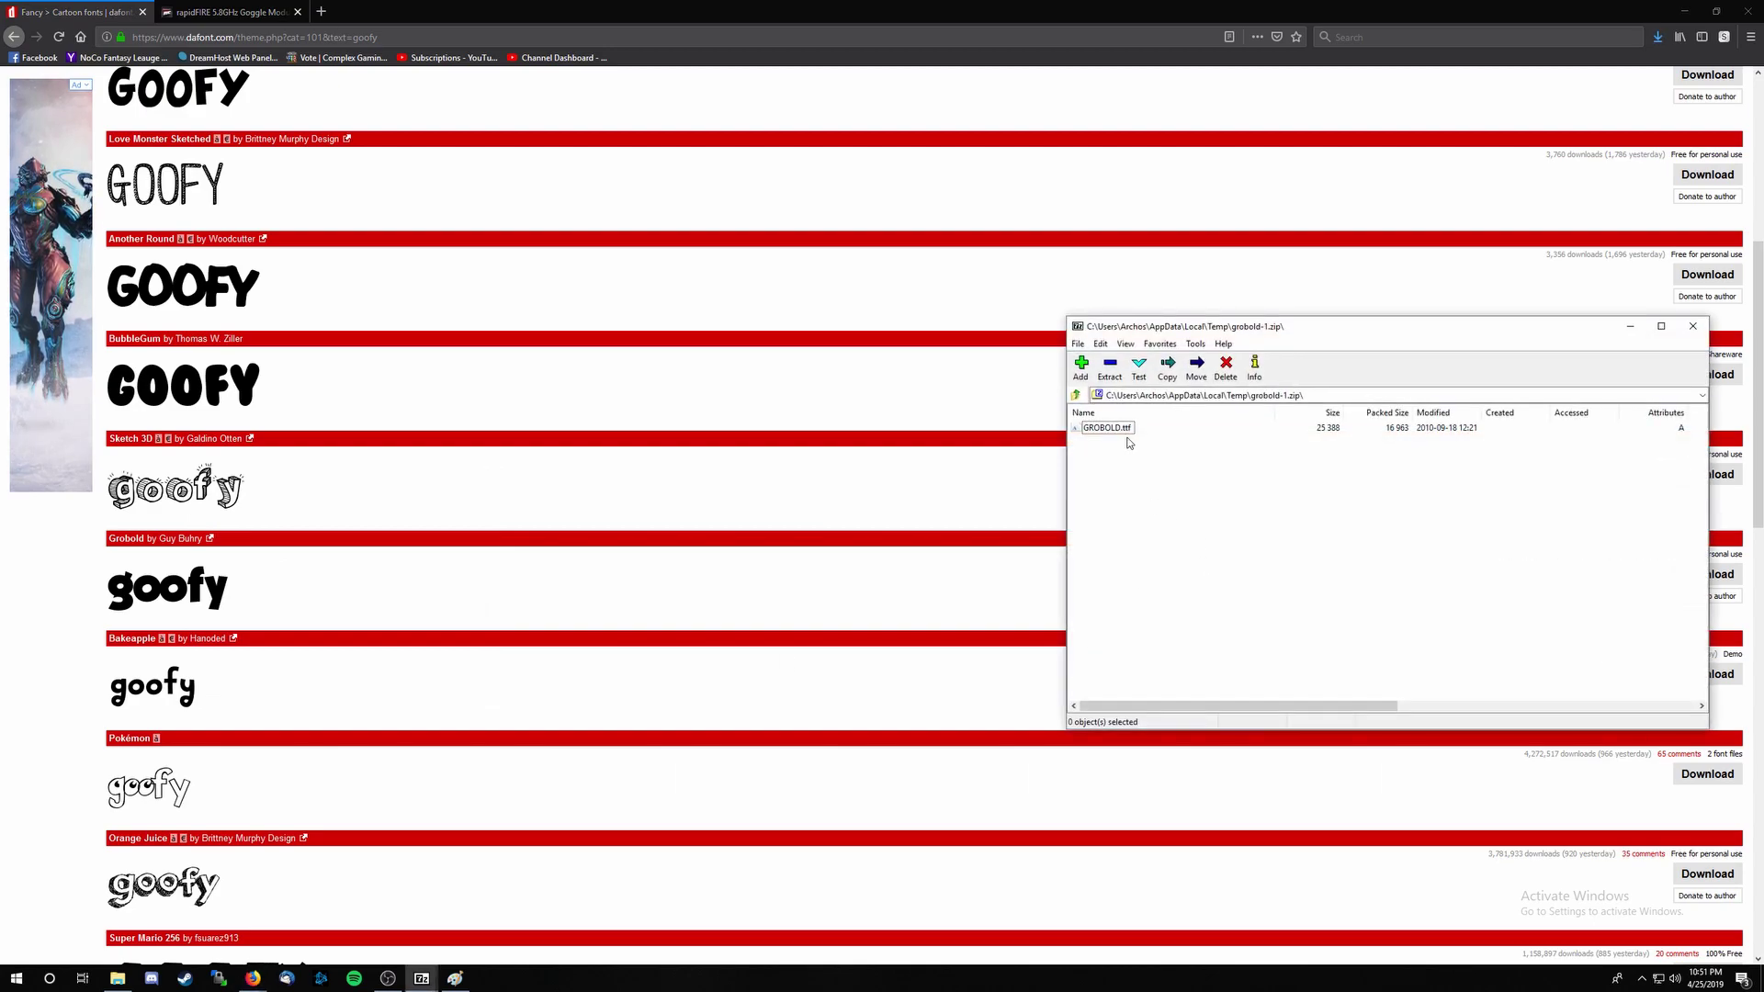
pyautogui.click(1102, 429)
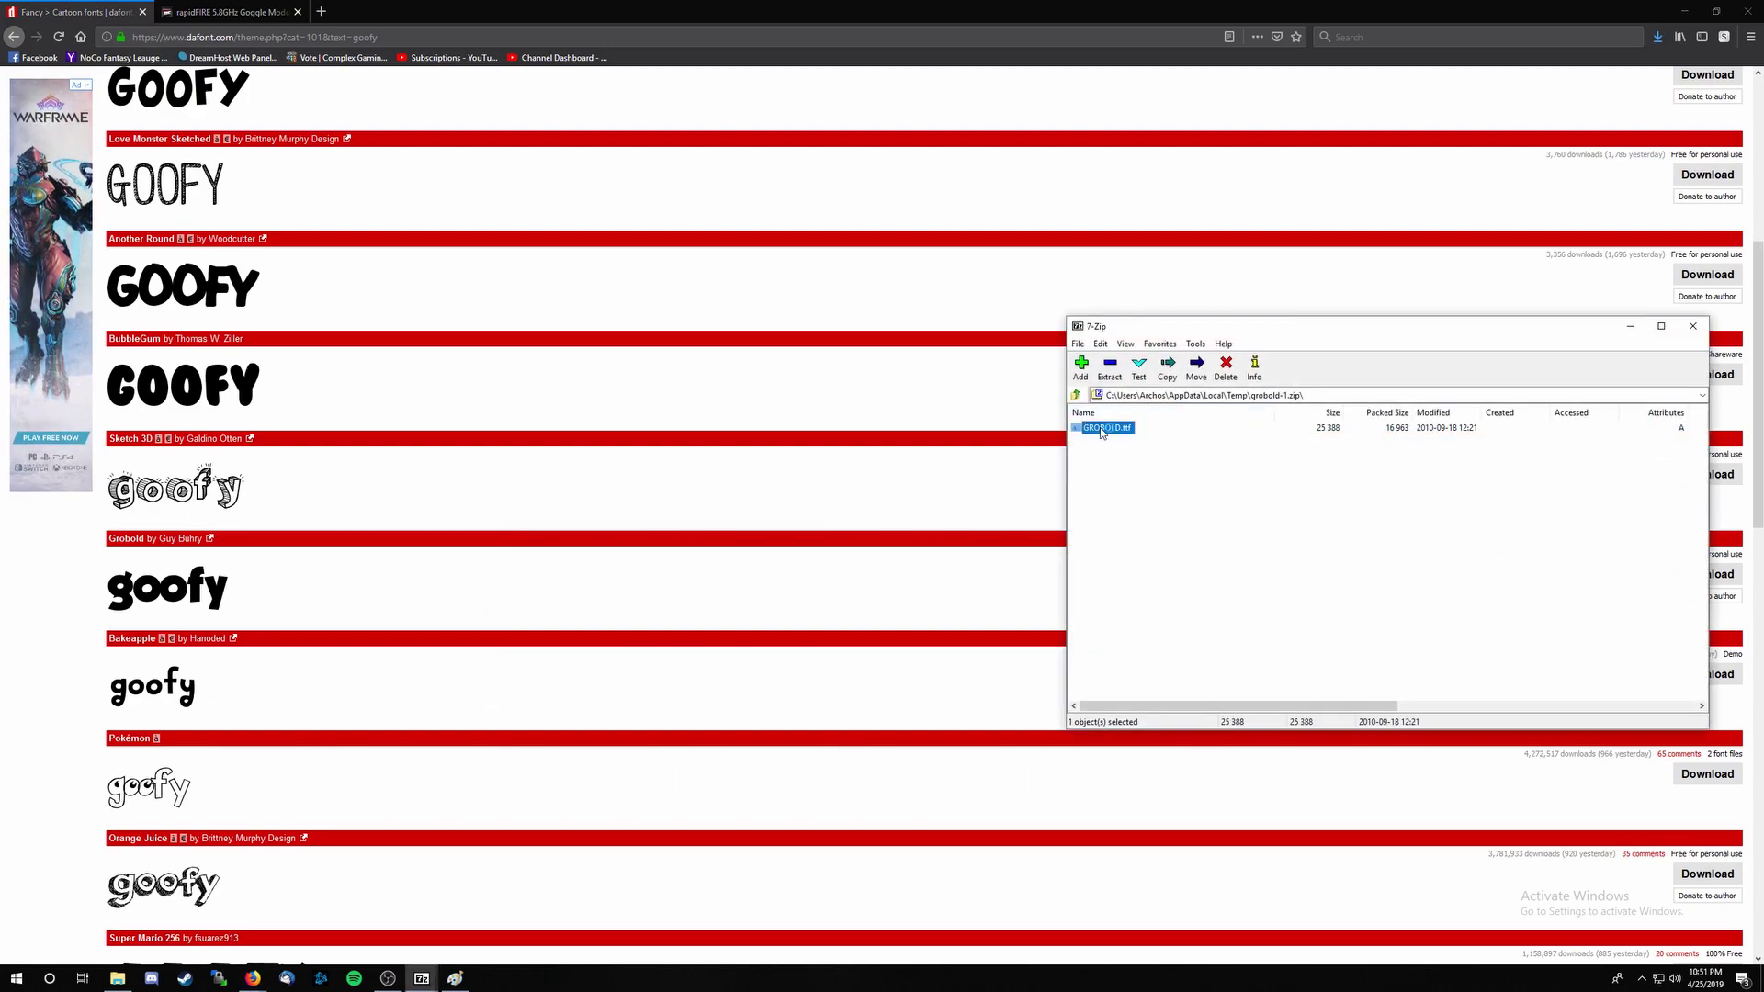
# Install GROBOLD.ttf from its font preview, choosing No to keep the existing copy.
pyautogui.doubleClick(1102, 429)
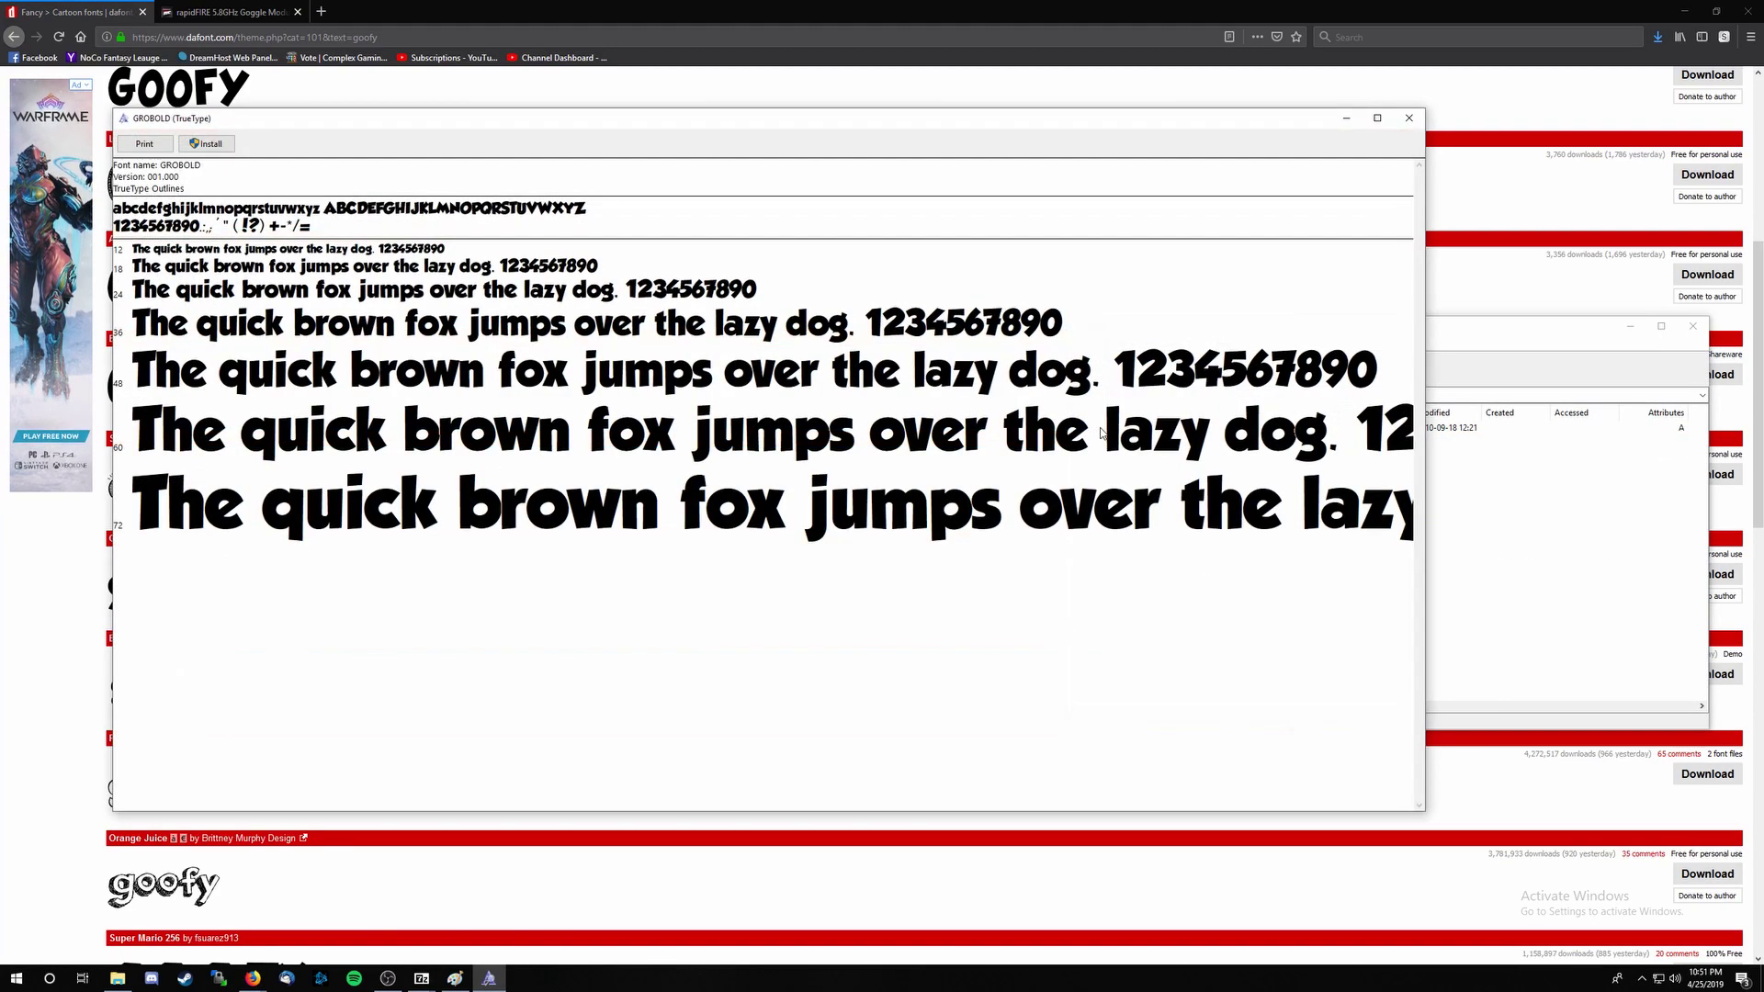
pyautogui.click(1464, 363)
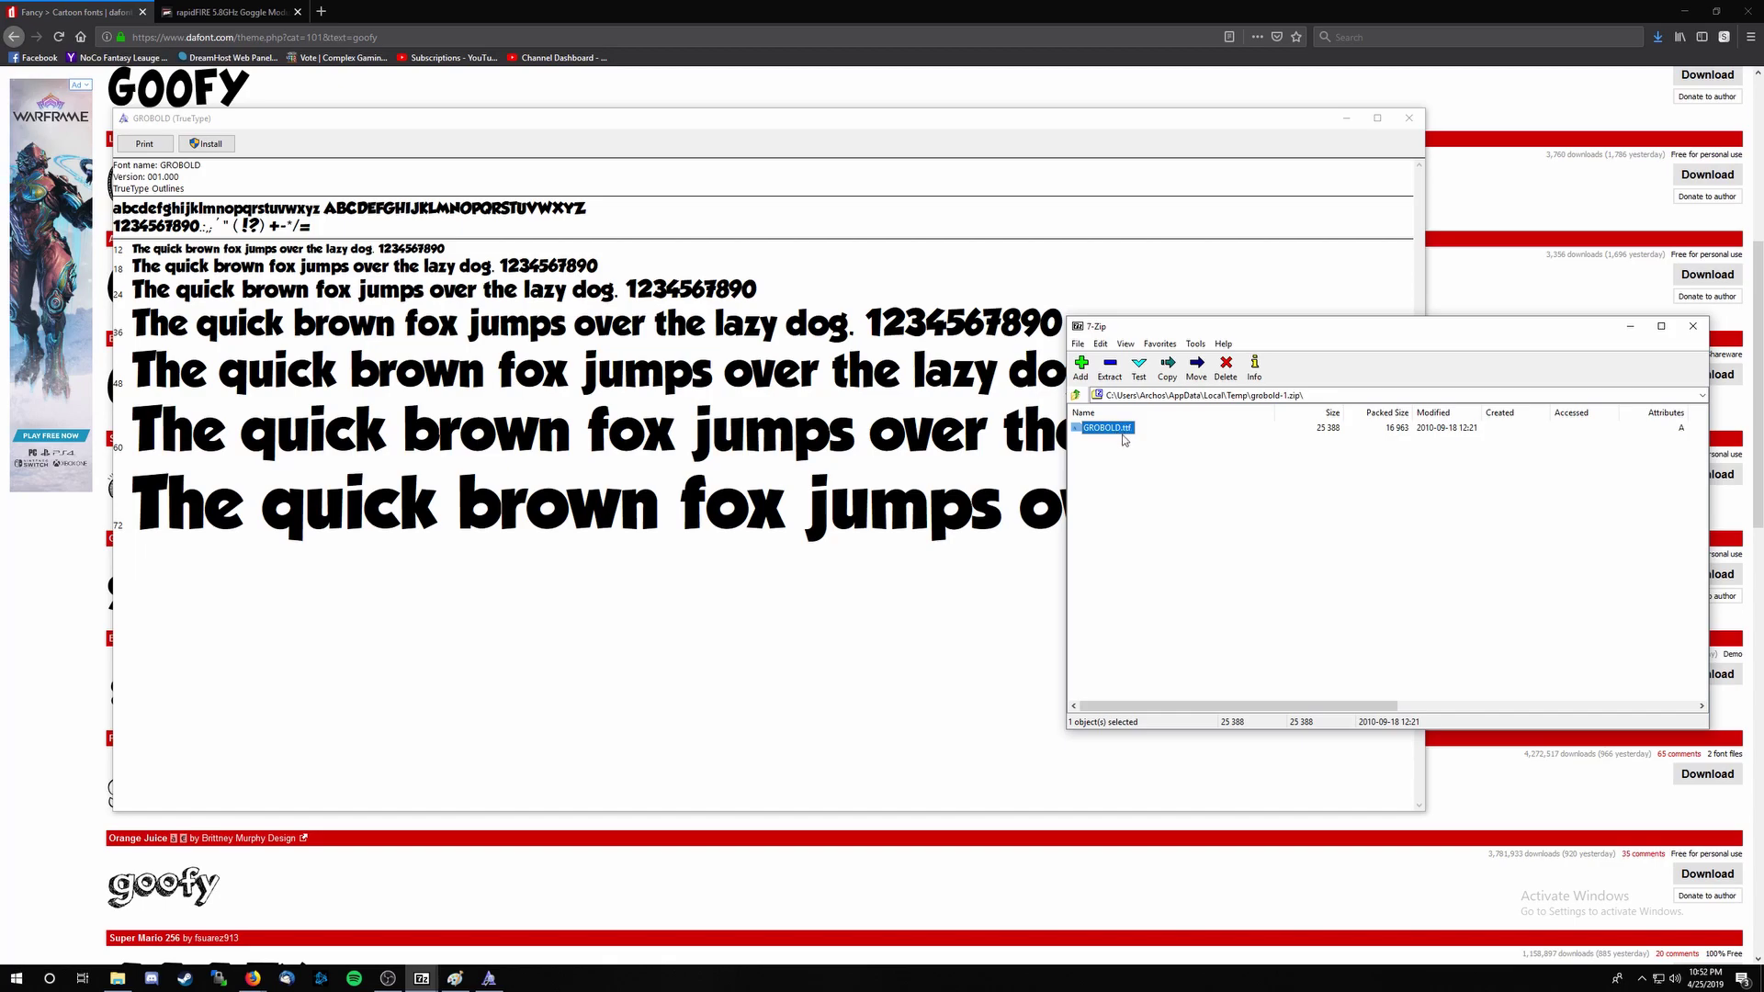
pyautogui.click(683, 171)
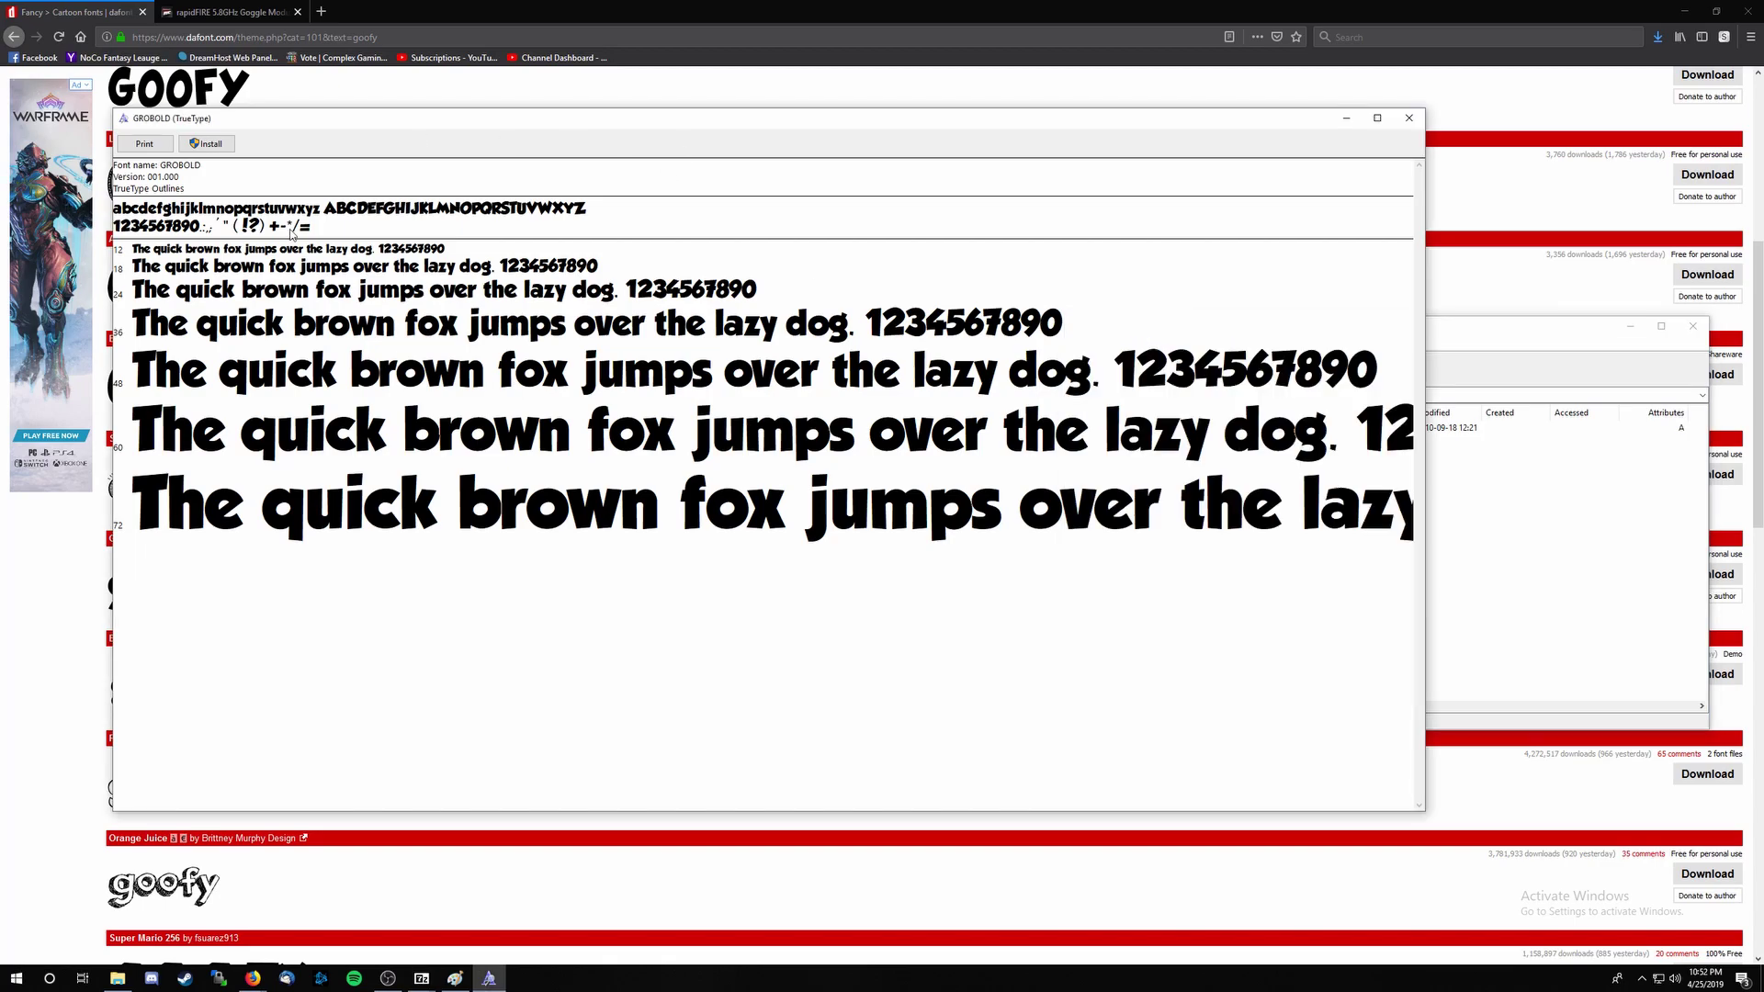
pyautogui.click(208, 145)
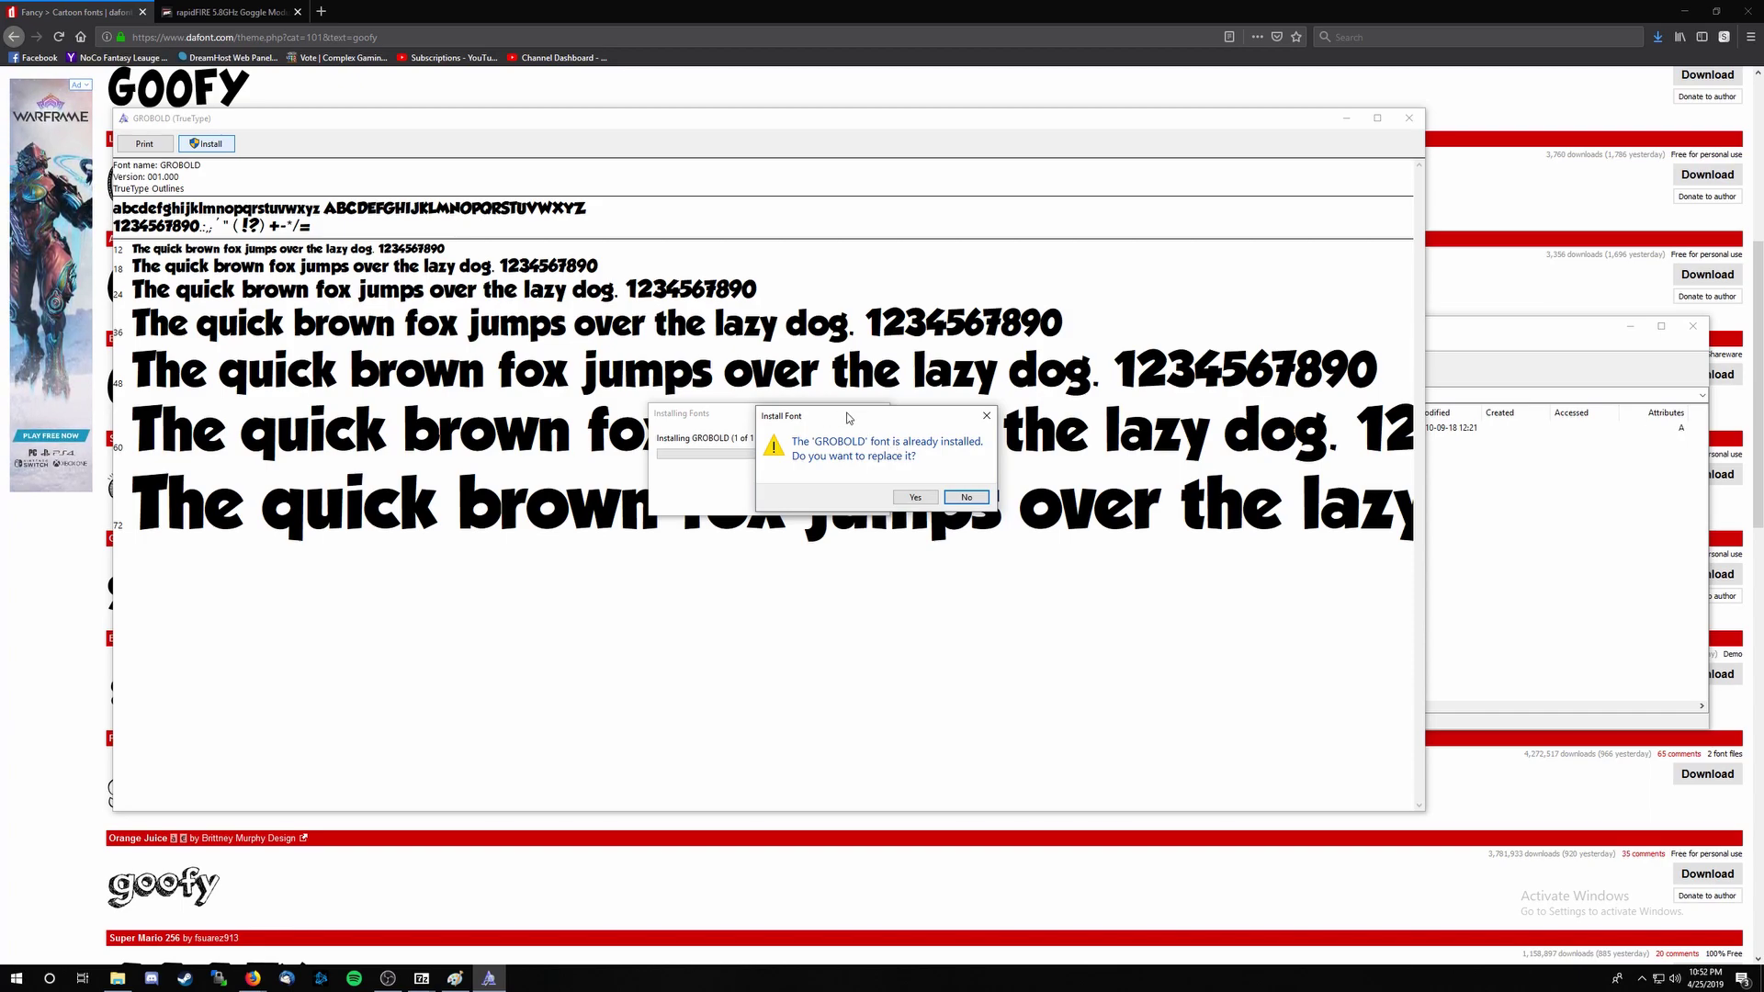
pyautogui.moveTo(849, 418); pyautogui.dragTo(833, 529)
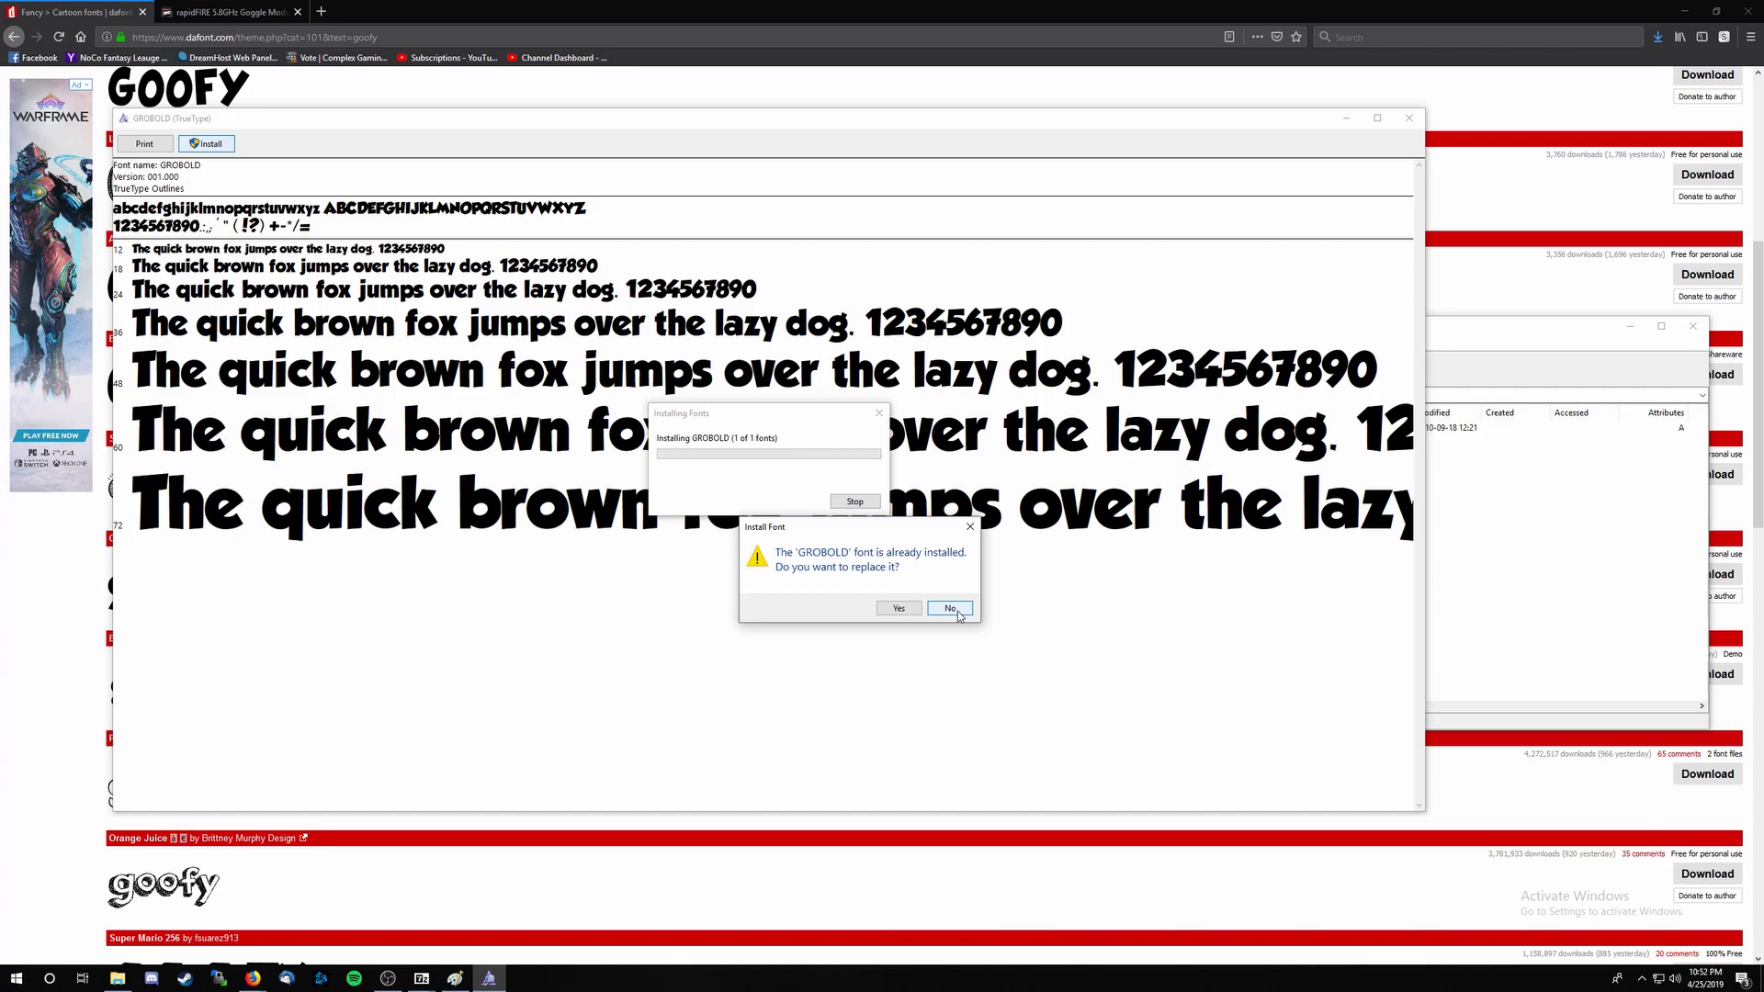
pyautogui.click(919, 612)
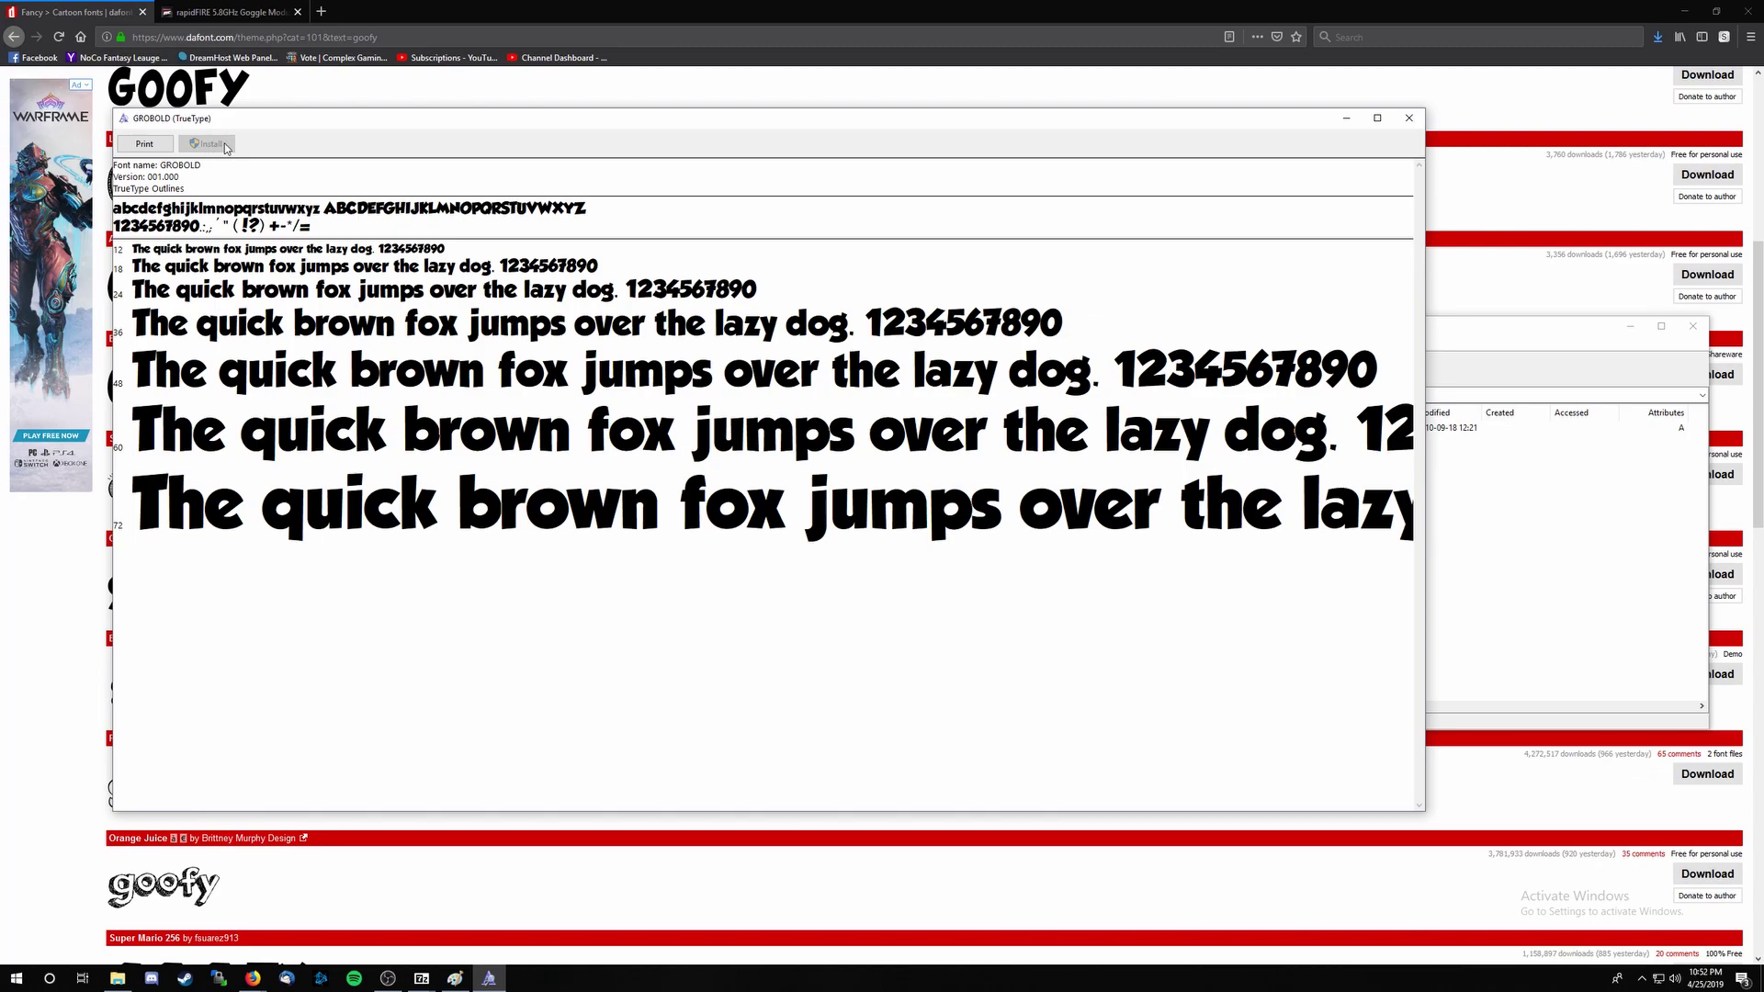
pyautogui.moveTo(295, 129); pyautogui.dragTo(327, 145)
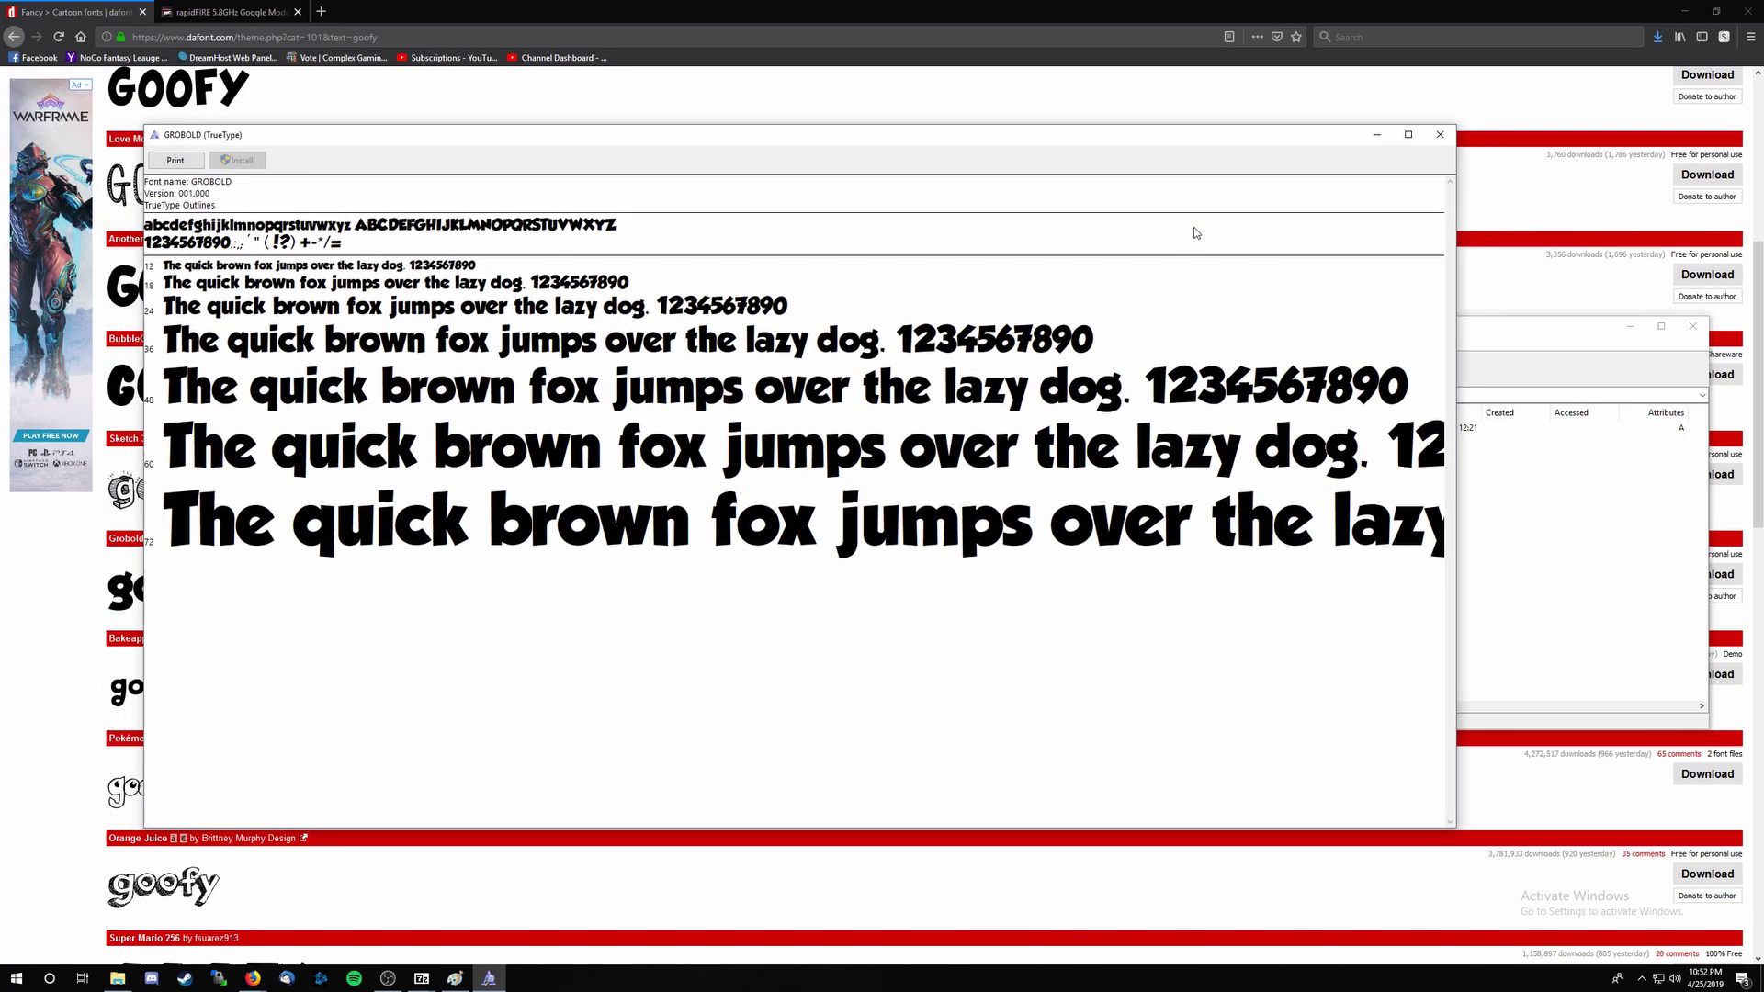
# Close the font preview and set white as Color 1 in Paint.
pyautogui.click(1440, 136)
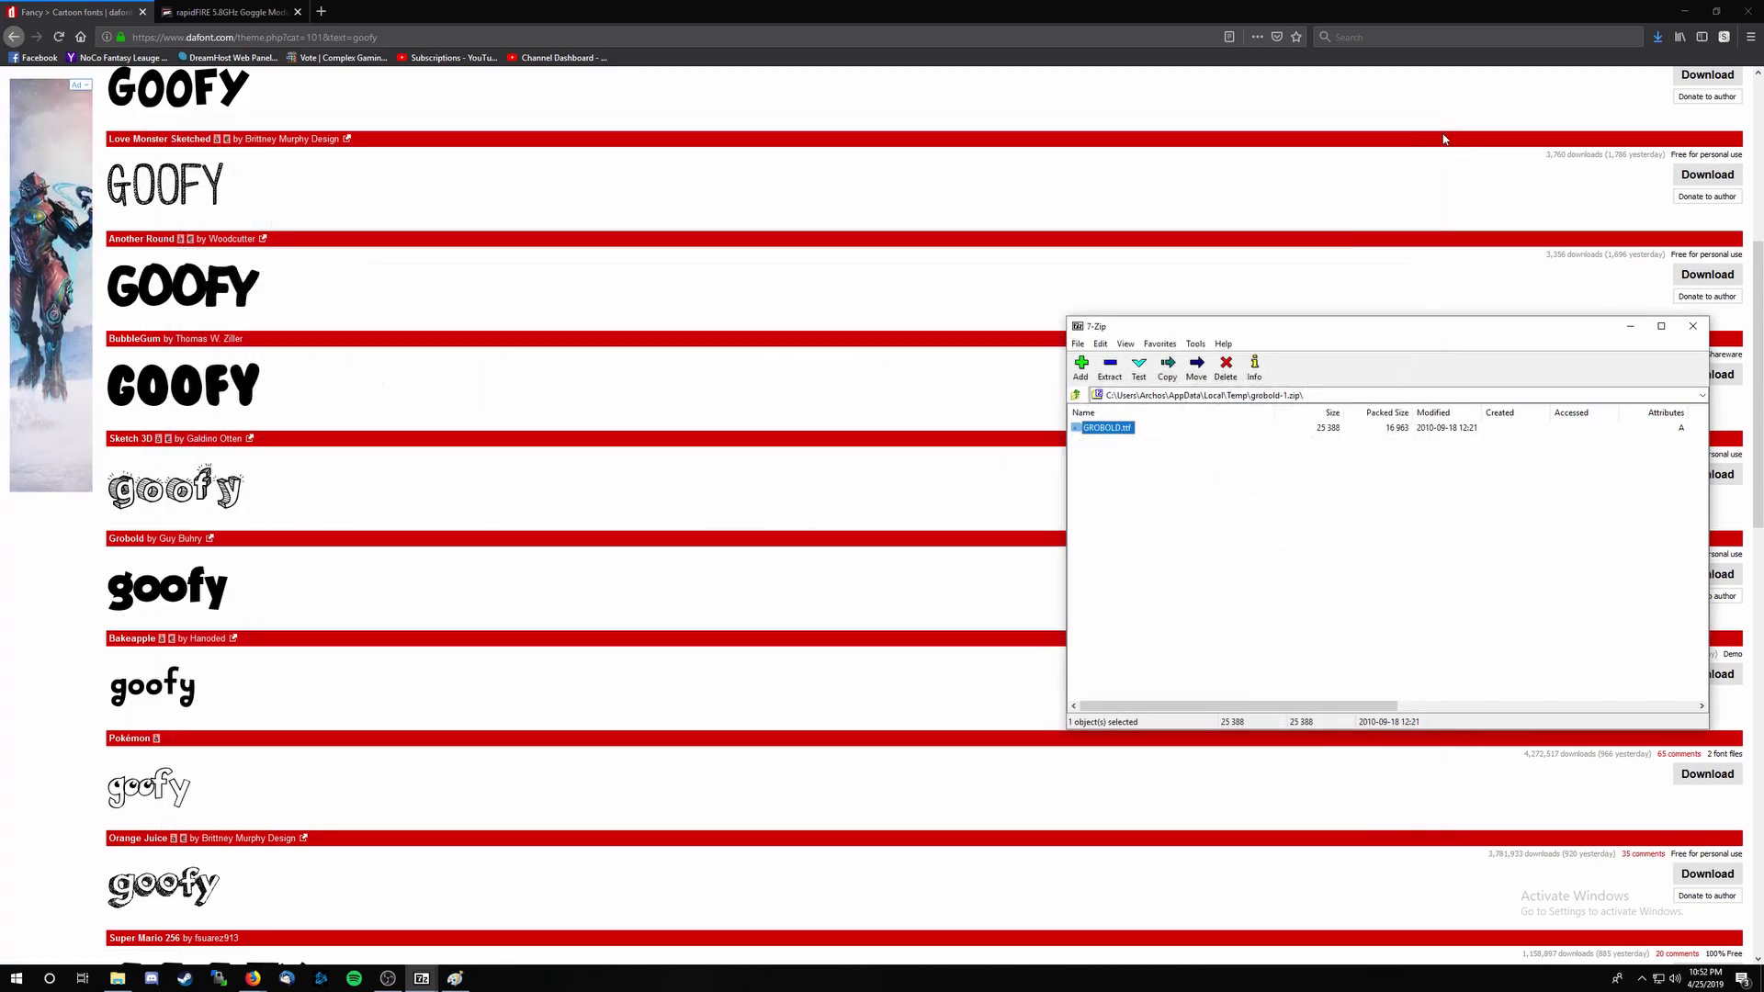
pyautogui.click(460, 982)
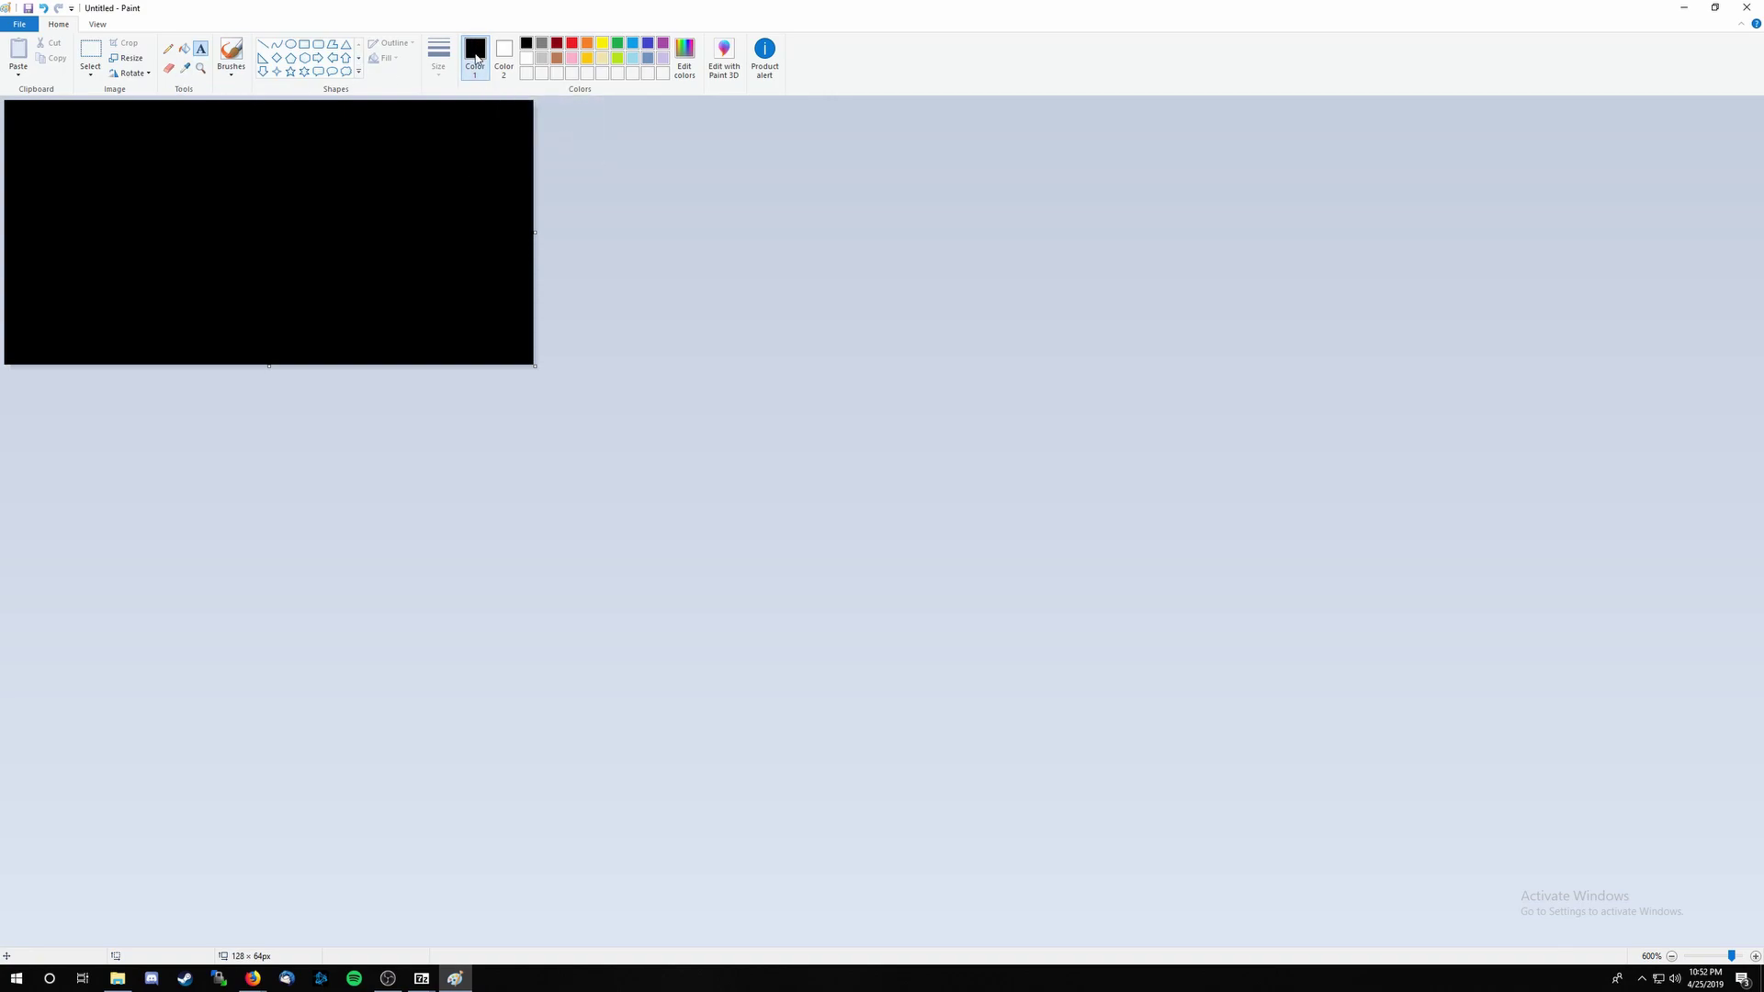
pyautogui.click(526, 61)
# Type 'goofy' at size 18 in a text box across the black canvas.
pyautogui.moveTo(18, 119); pyautogui.dragTo(522, 350)
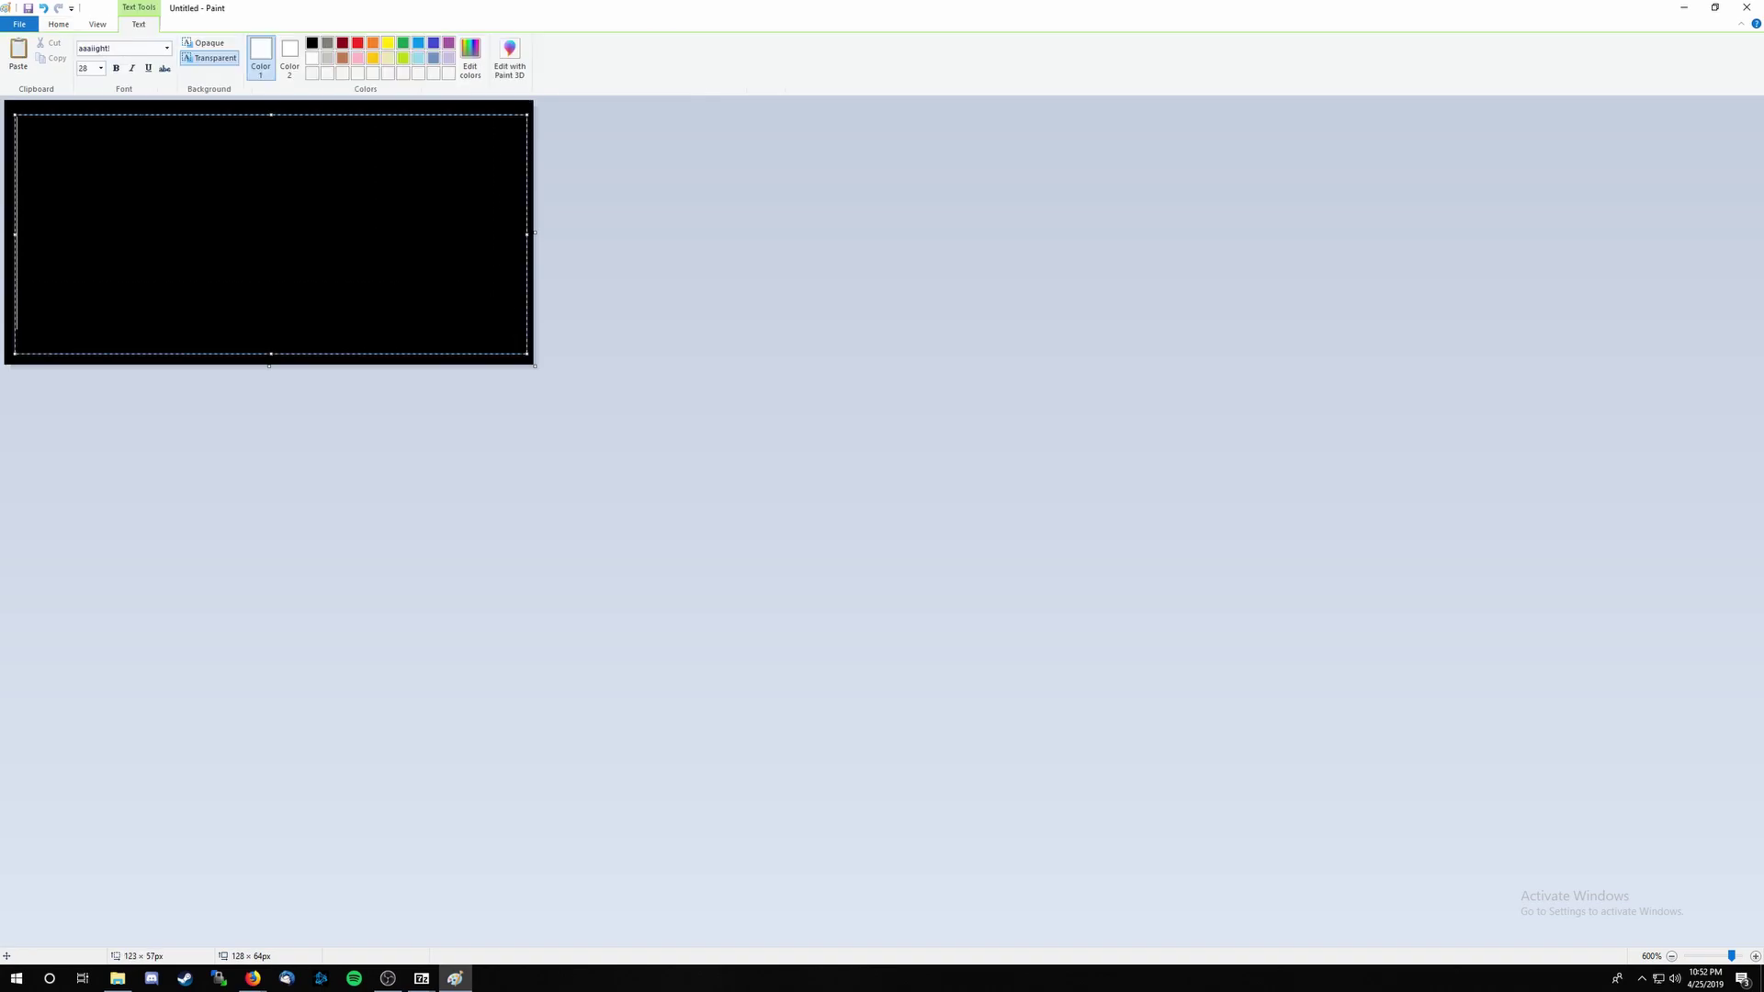
pyautogui.click(101, 69)
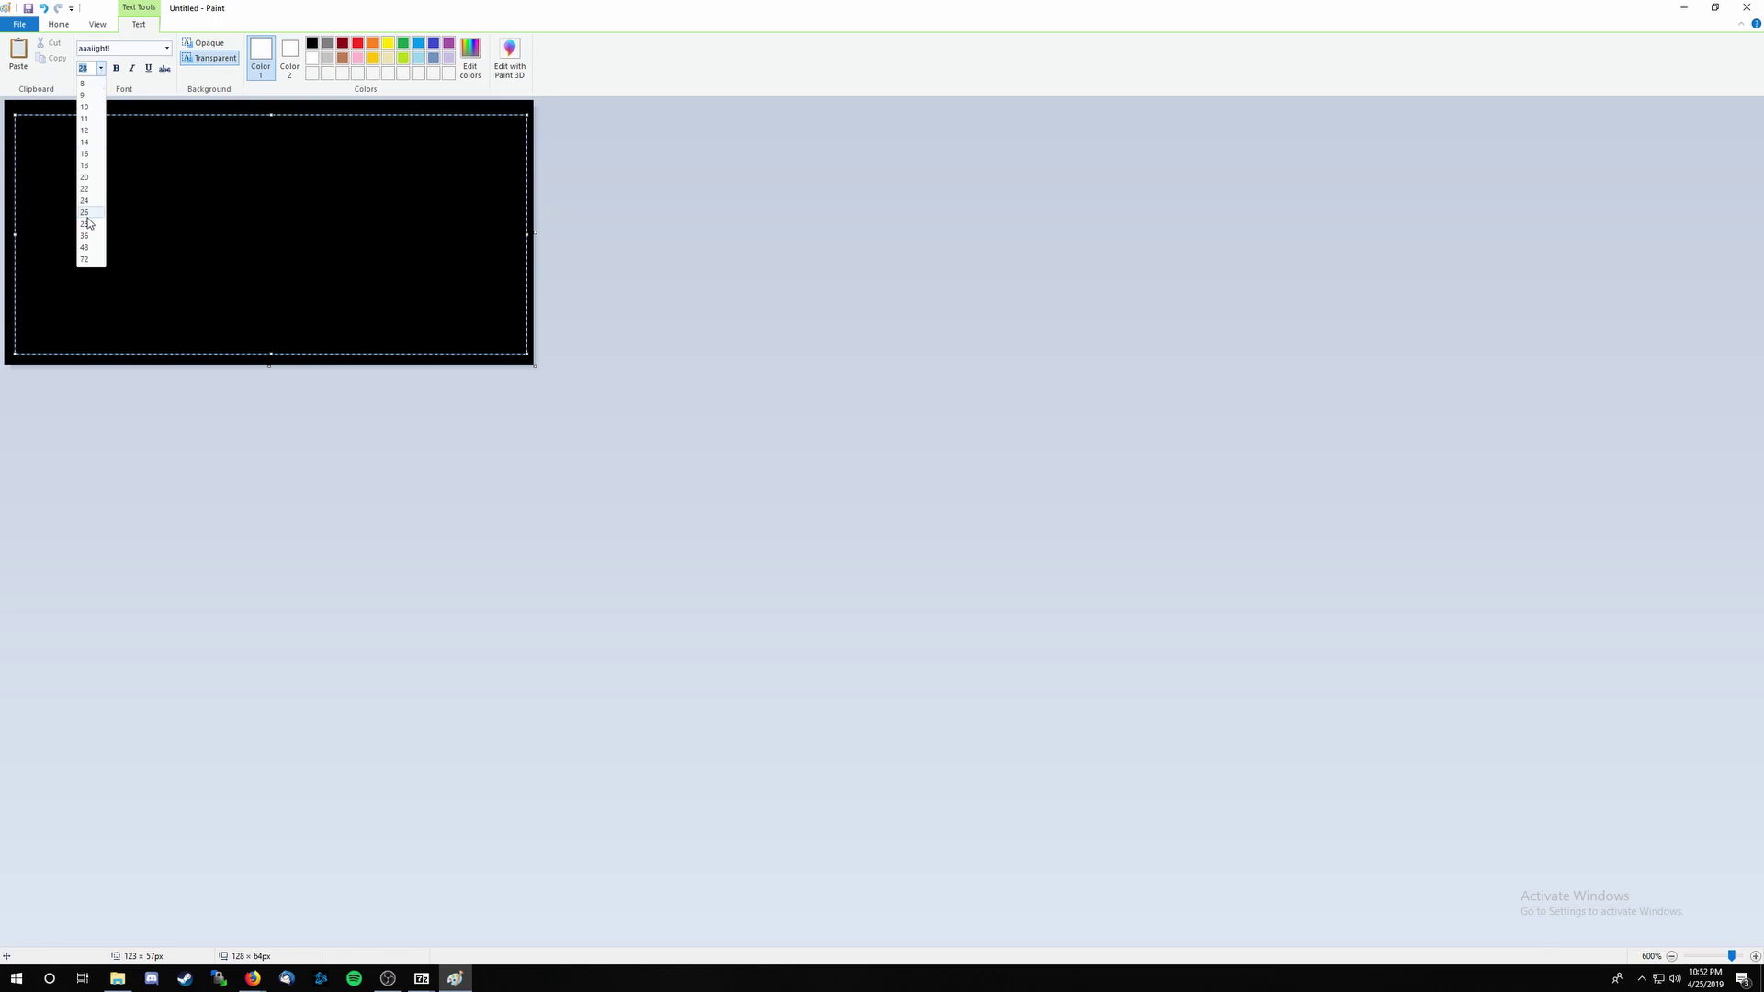
pyautogui.click(85, 165)
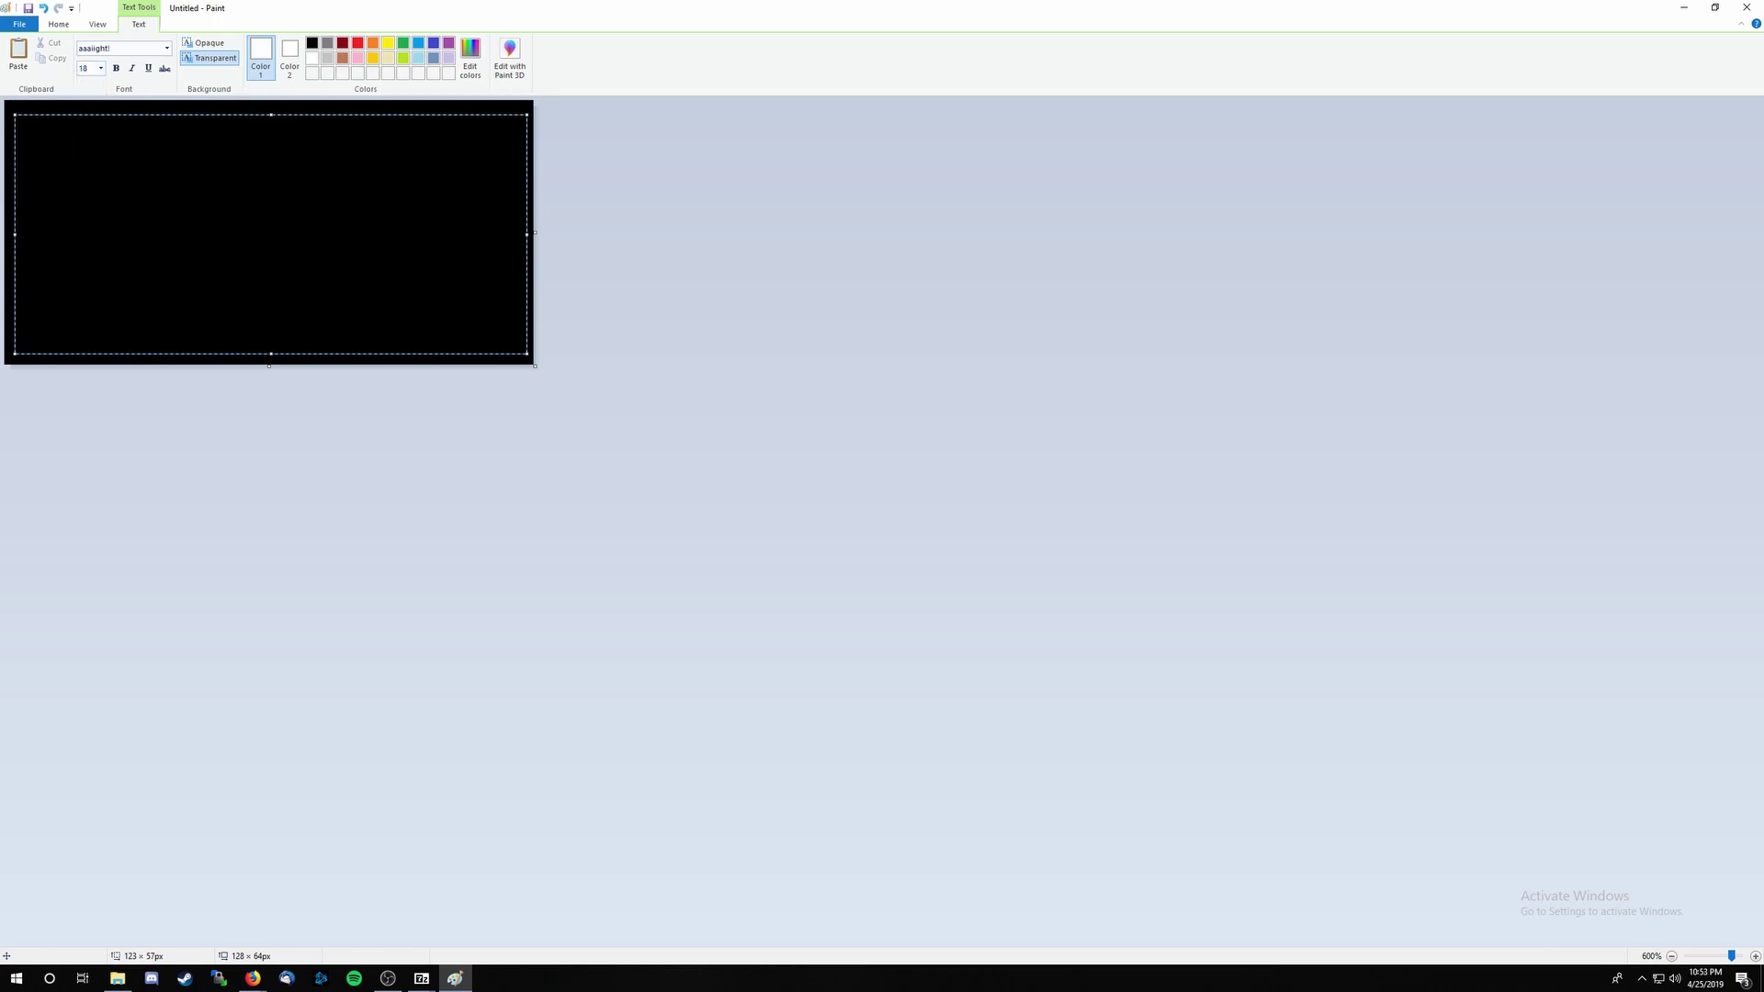
pyautogui.write('goofy')
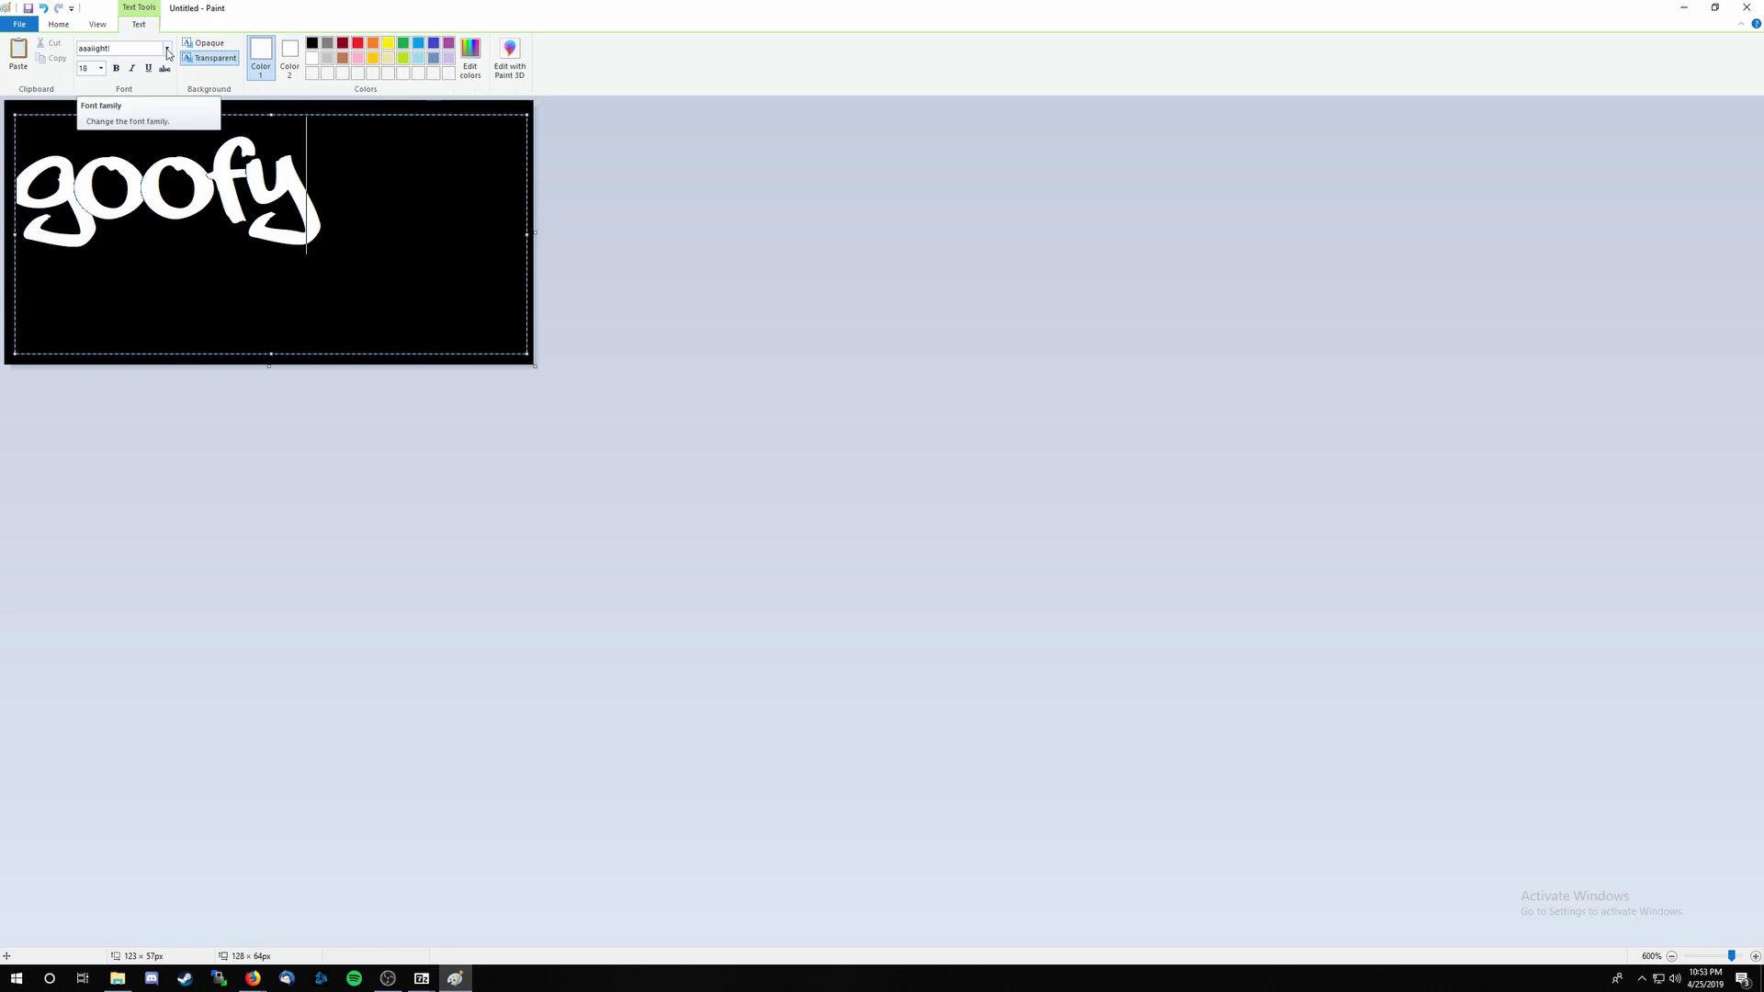
# Change the goofy text's font to GROBOLD, then return to DaFont's Cartoon previews.
pyautogui.click(168, 51)
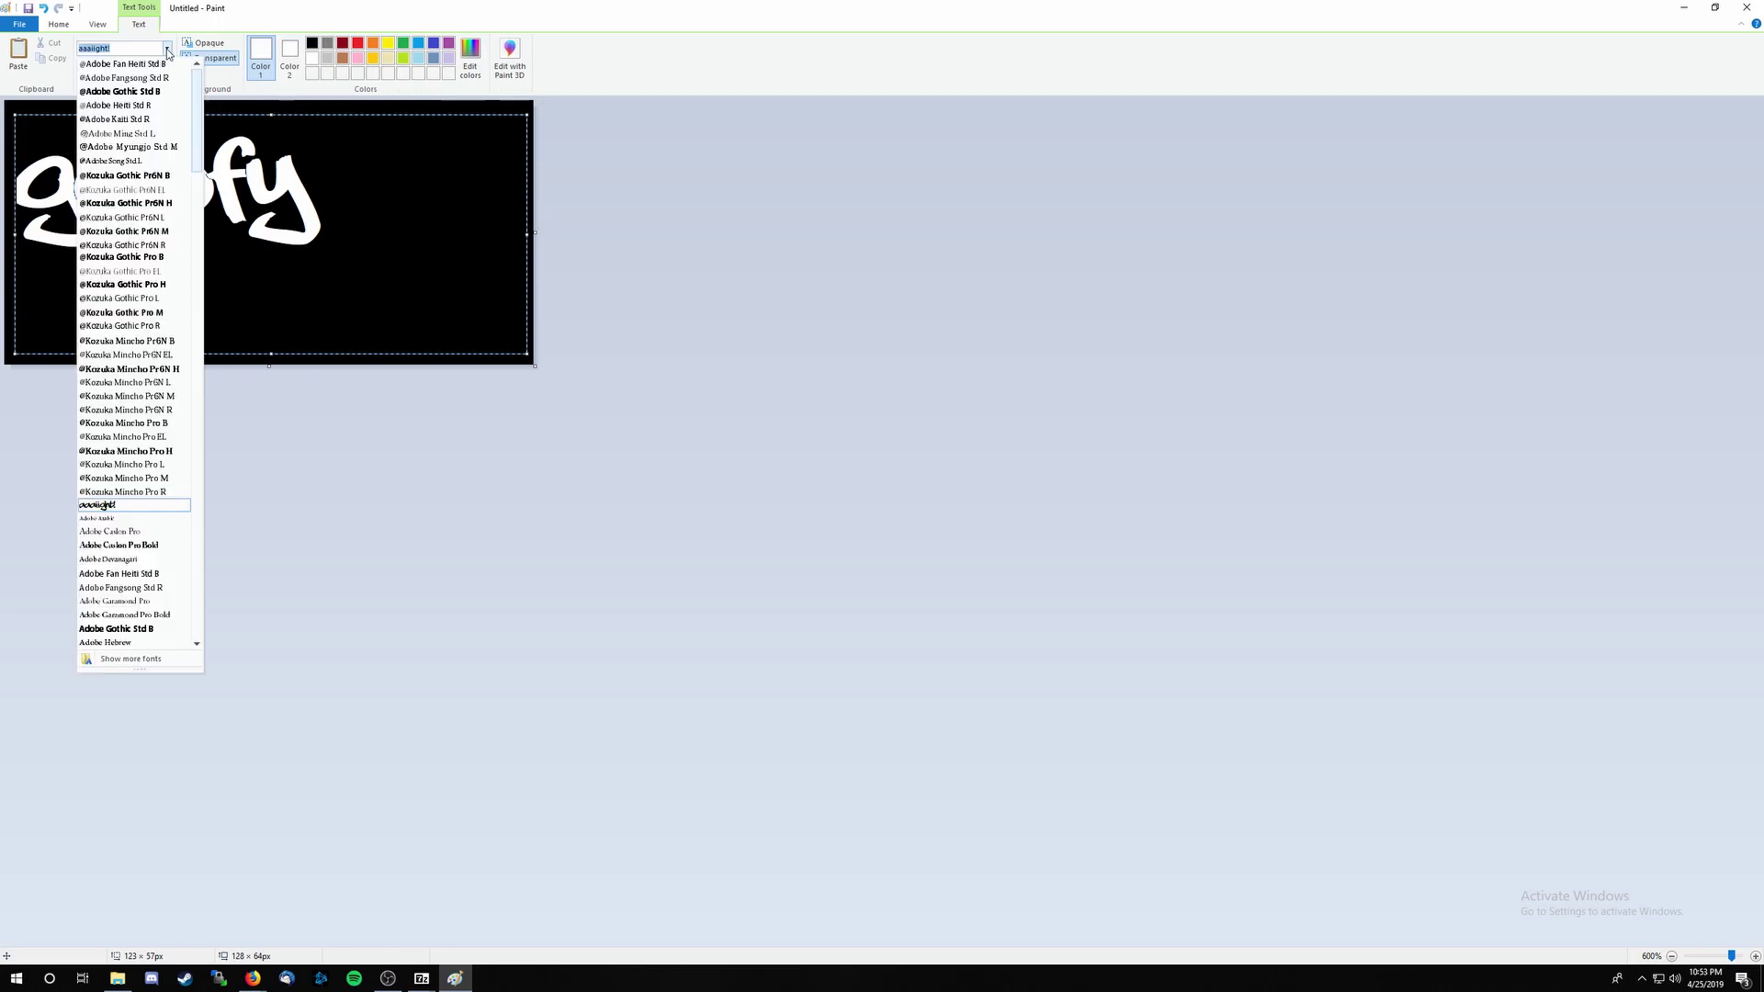
pyautogui.moveTo(195, 92)
pyautogui.mouseDown()
pyautogui.moveTo(217, 453)
pyautogui.moveTo(213, 294)
pyautogui.mouseUp()
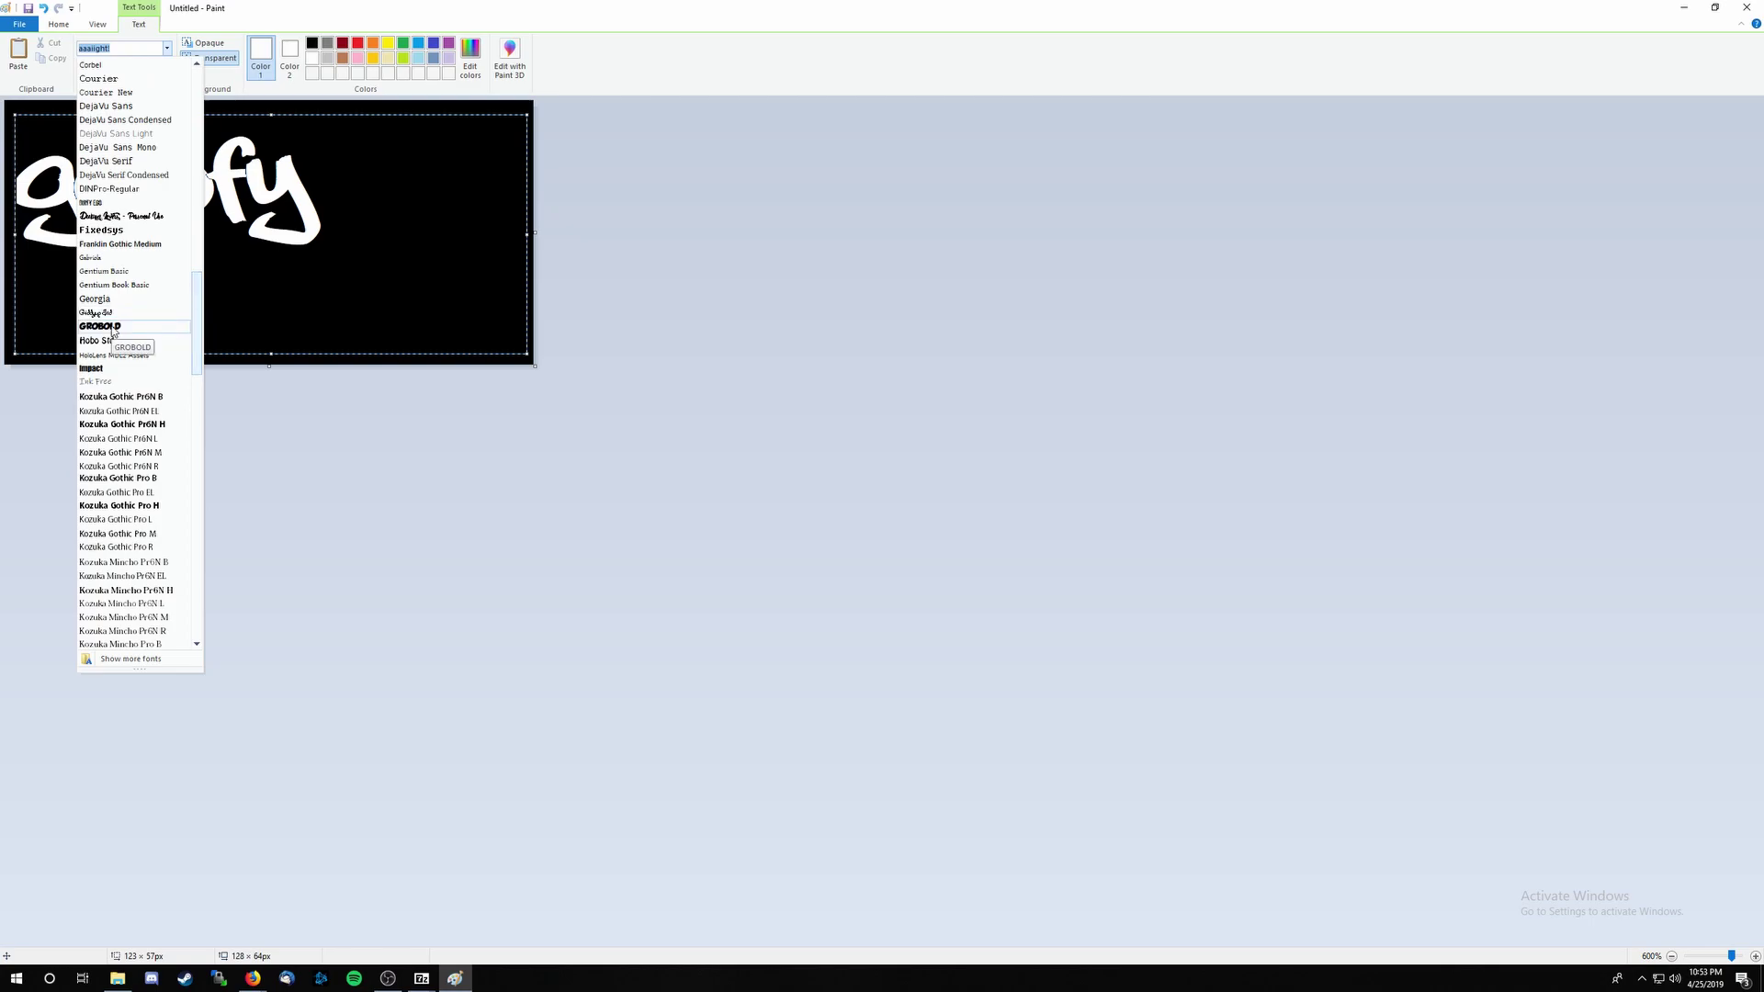
pyautogui.click(349, 230)
pyautogui.moveTo(308, 197); pyautogui.dragTo(3, 193)
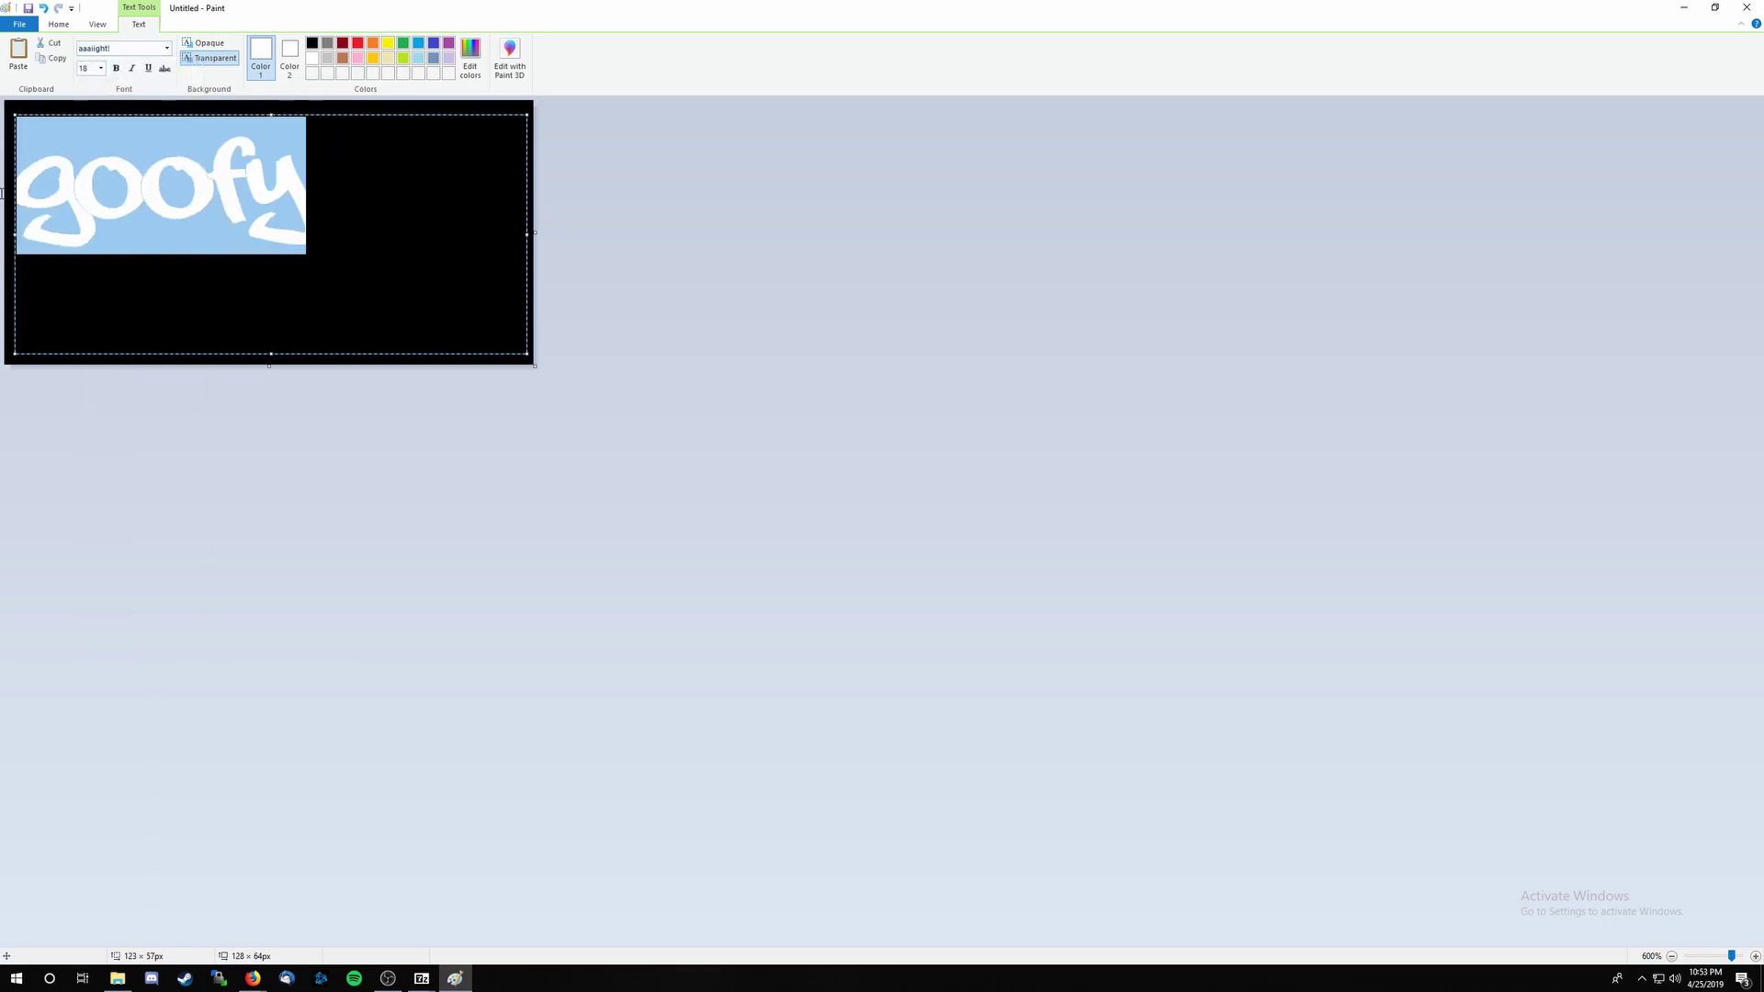
pyautogui.click(167, 48)
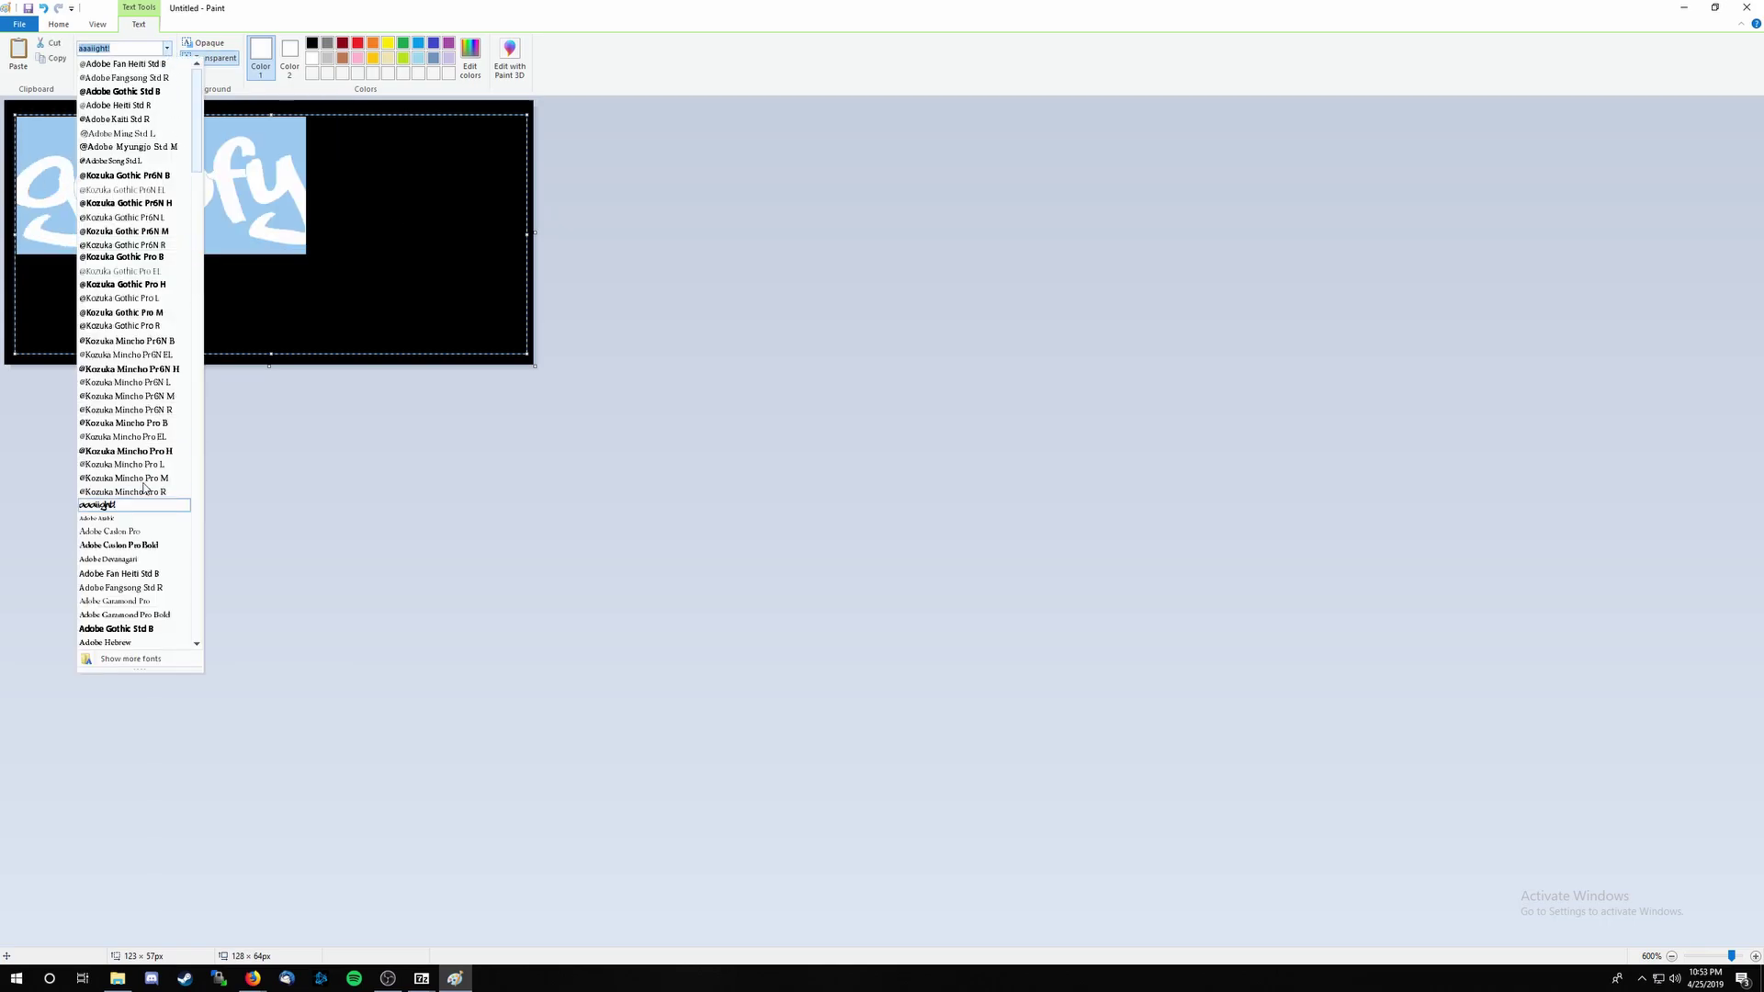
pyautogui.moveTo(206, 175); pyautogui.dragTo(206, 373)
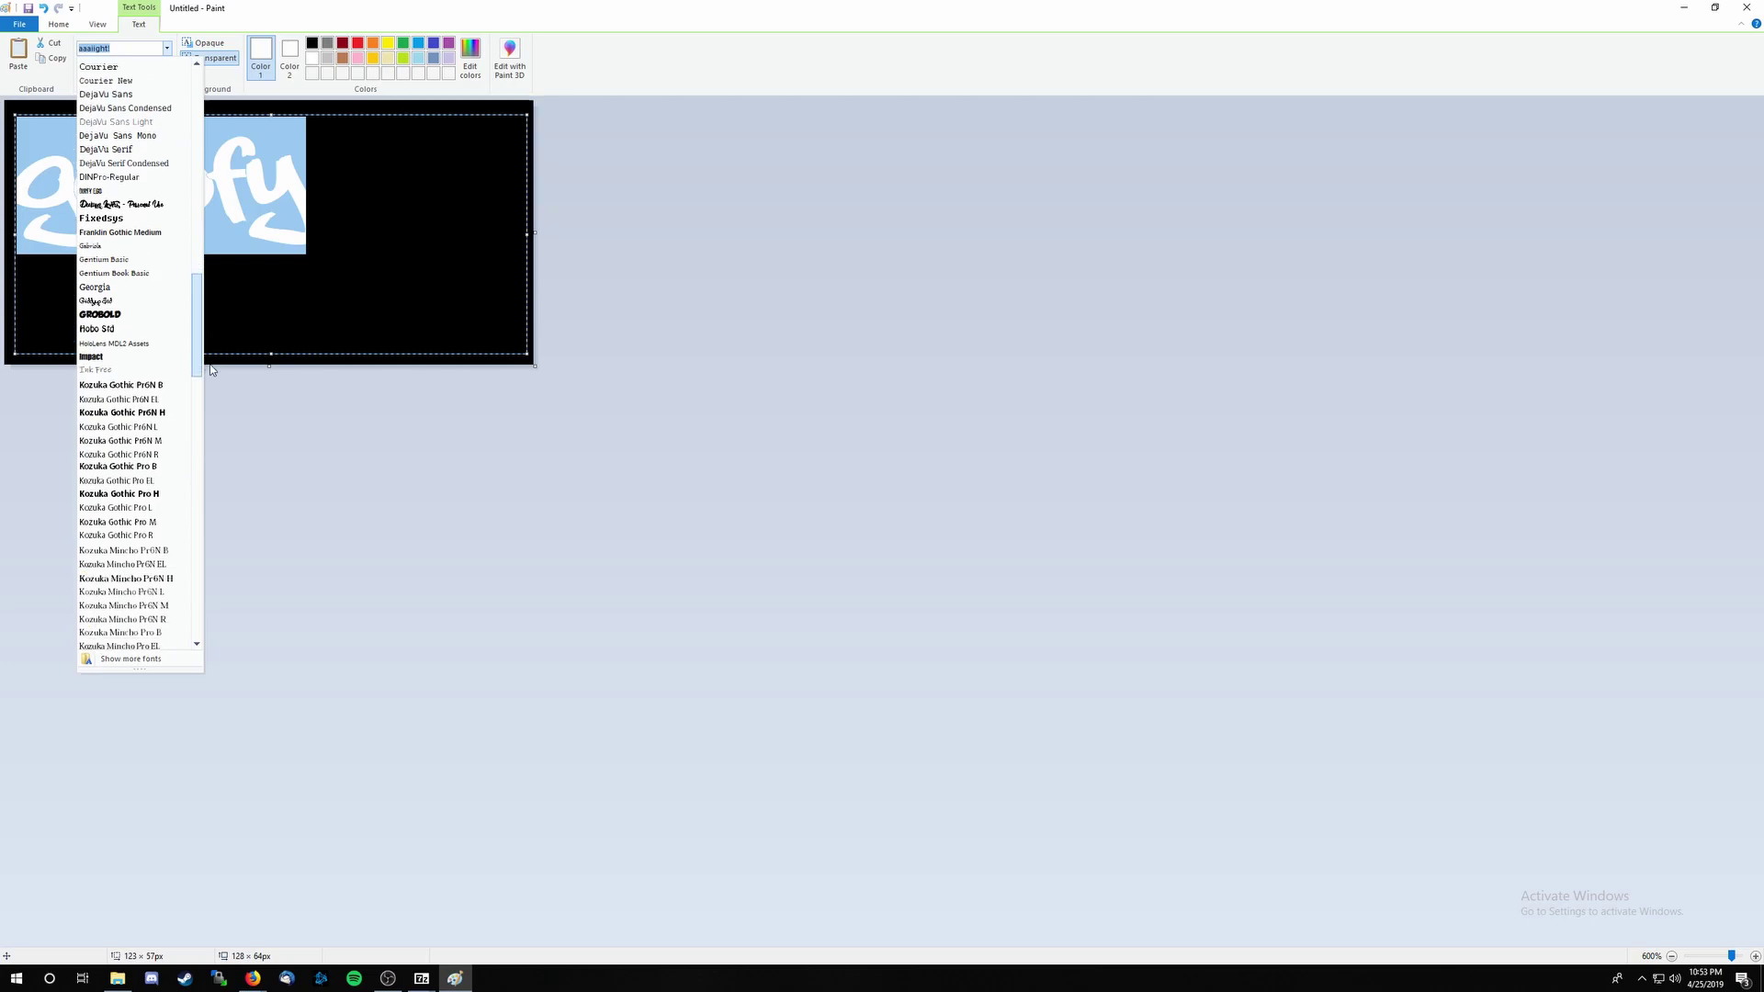
pyautogui.click(147, 314)
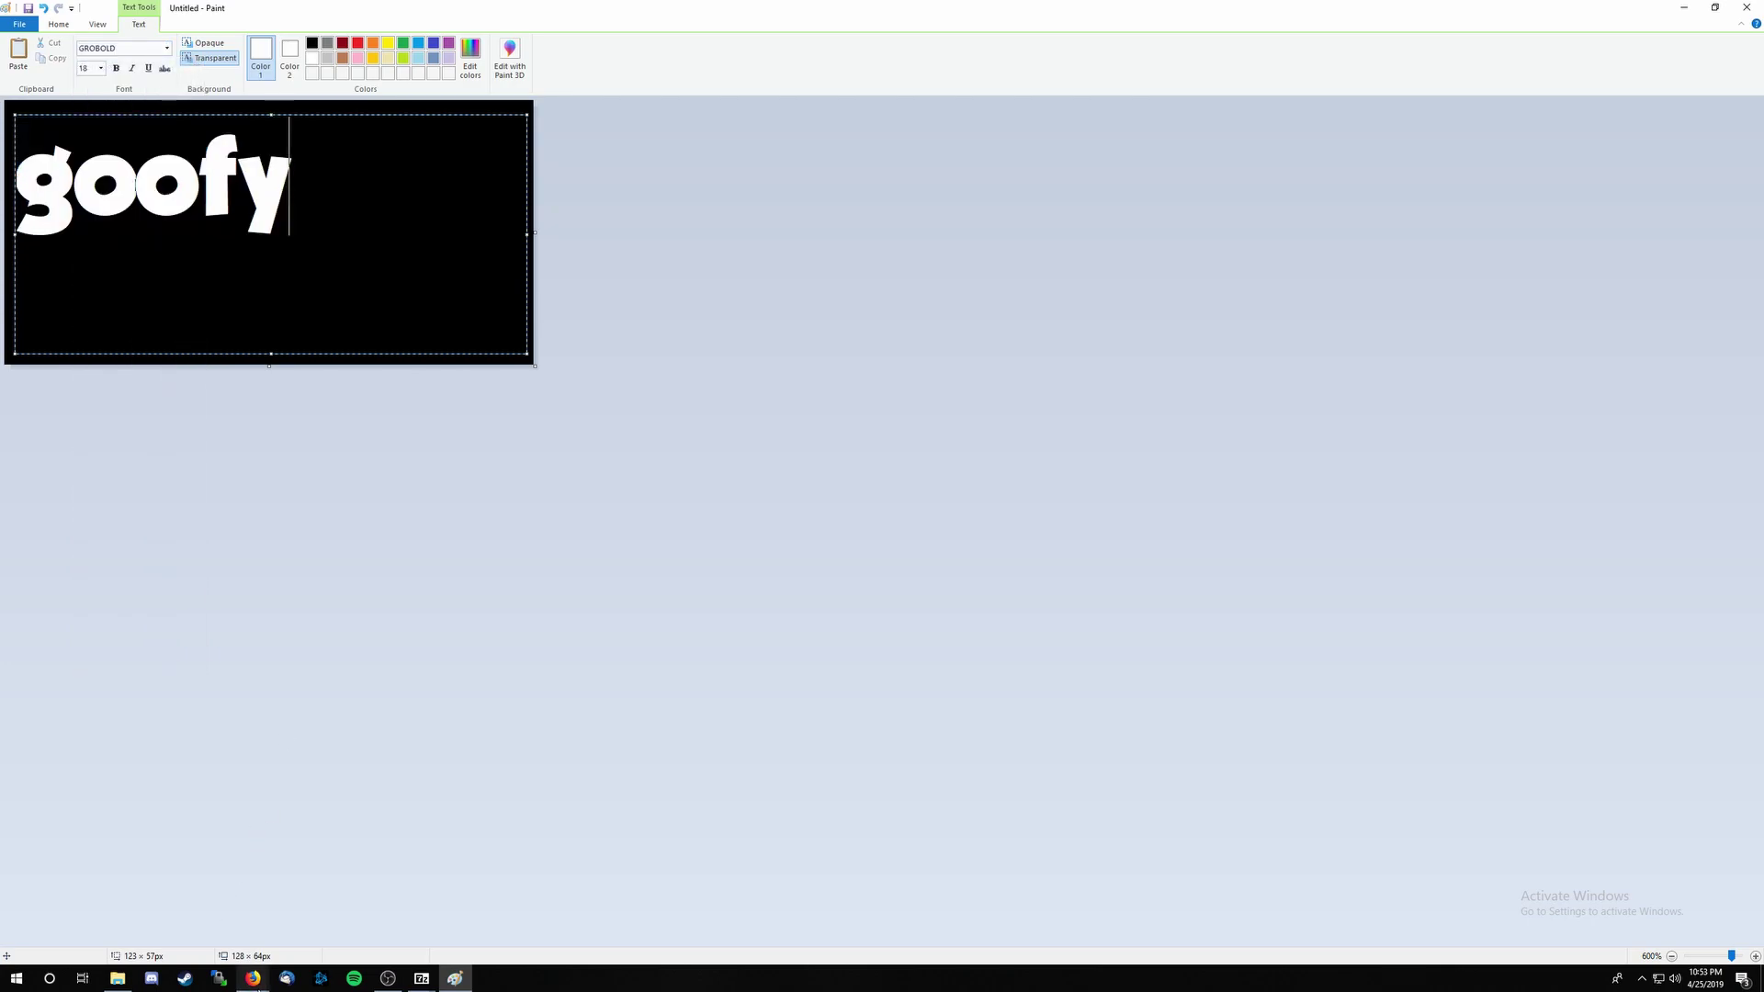
pyautogui.click(236, 960)
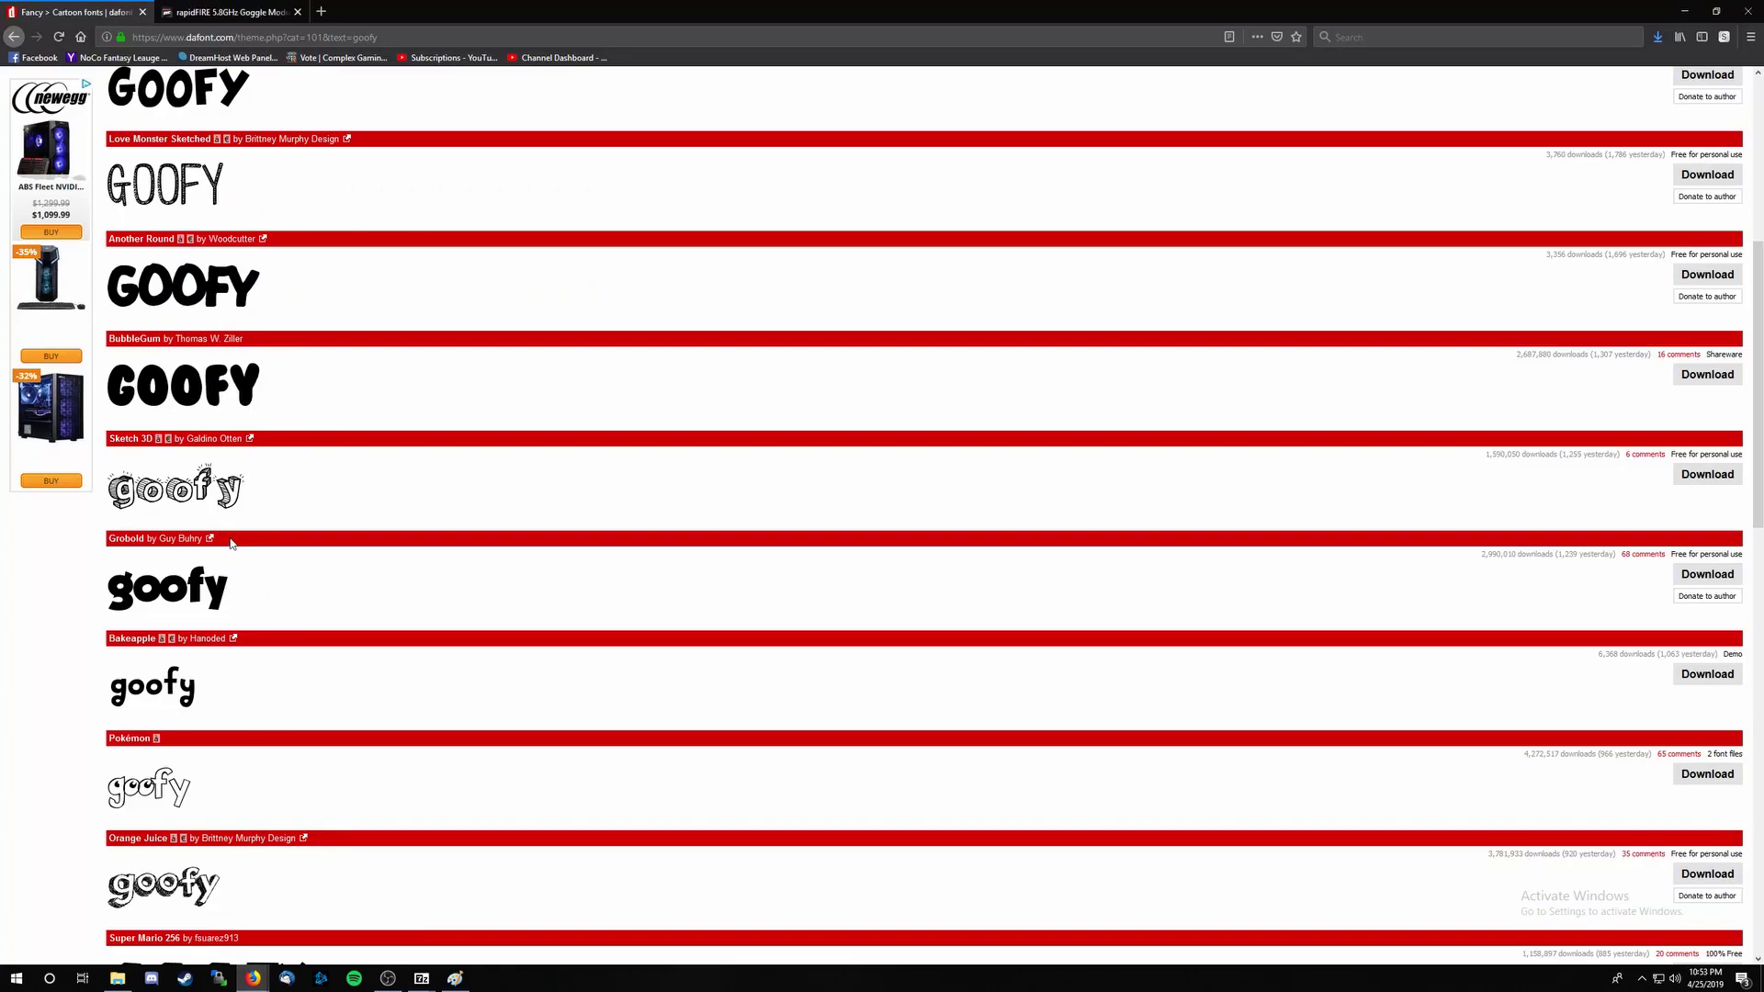
# Select the goofy text and try font sizes 26, 28 and 36.
pyautogui.click(1693, 11)
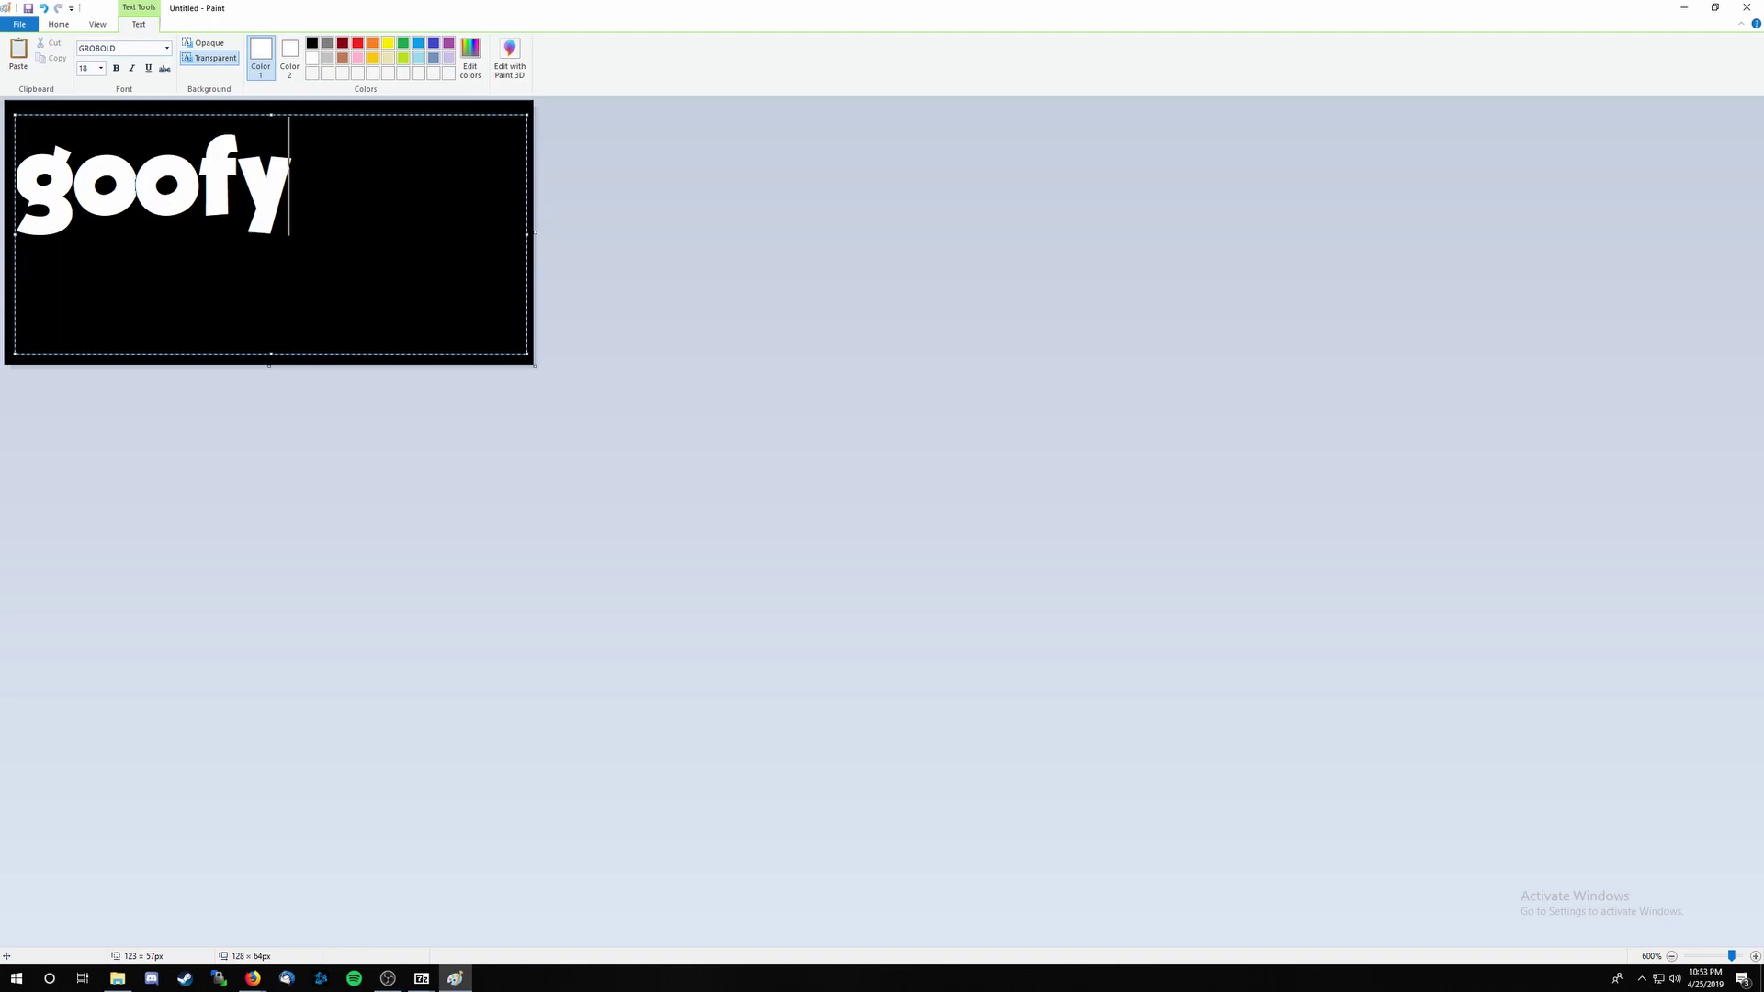
pyautogui.moveTo(290, 184); pyautogui.dragTo(29, 193)
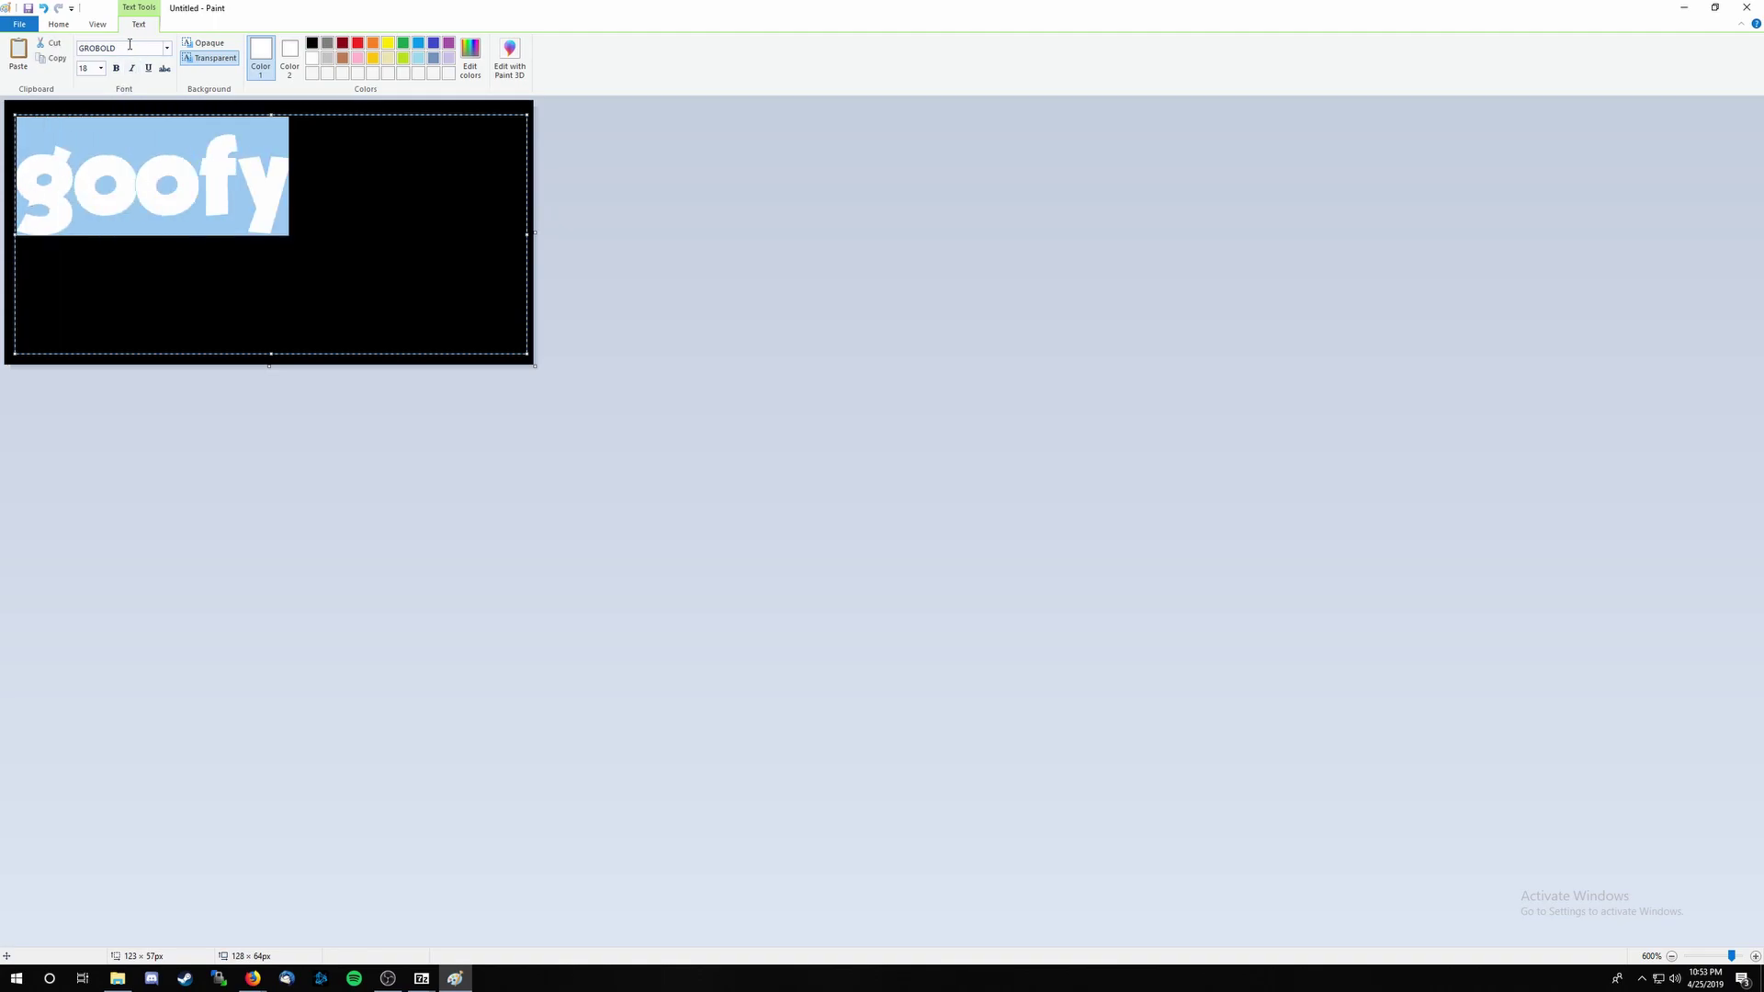
pyautogui.click(102, 71)
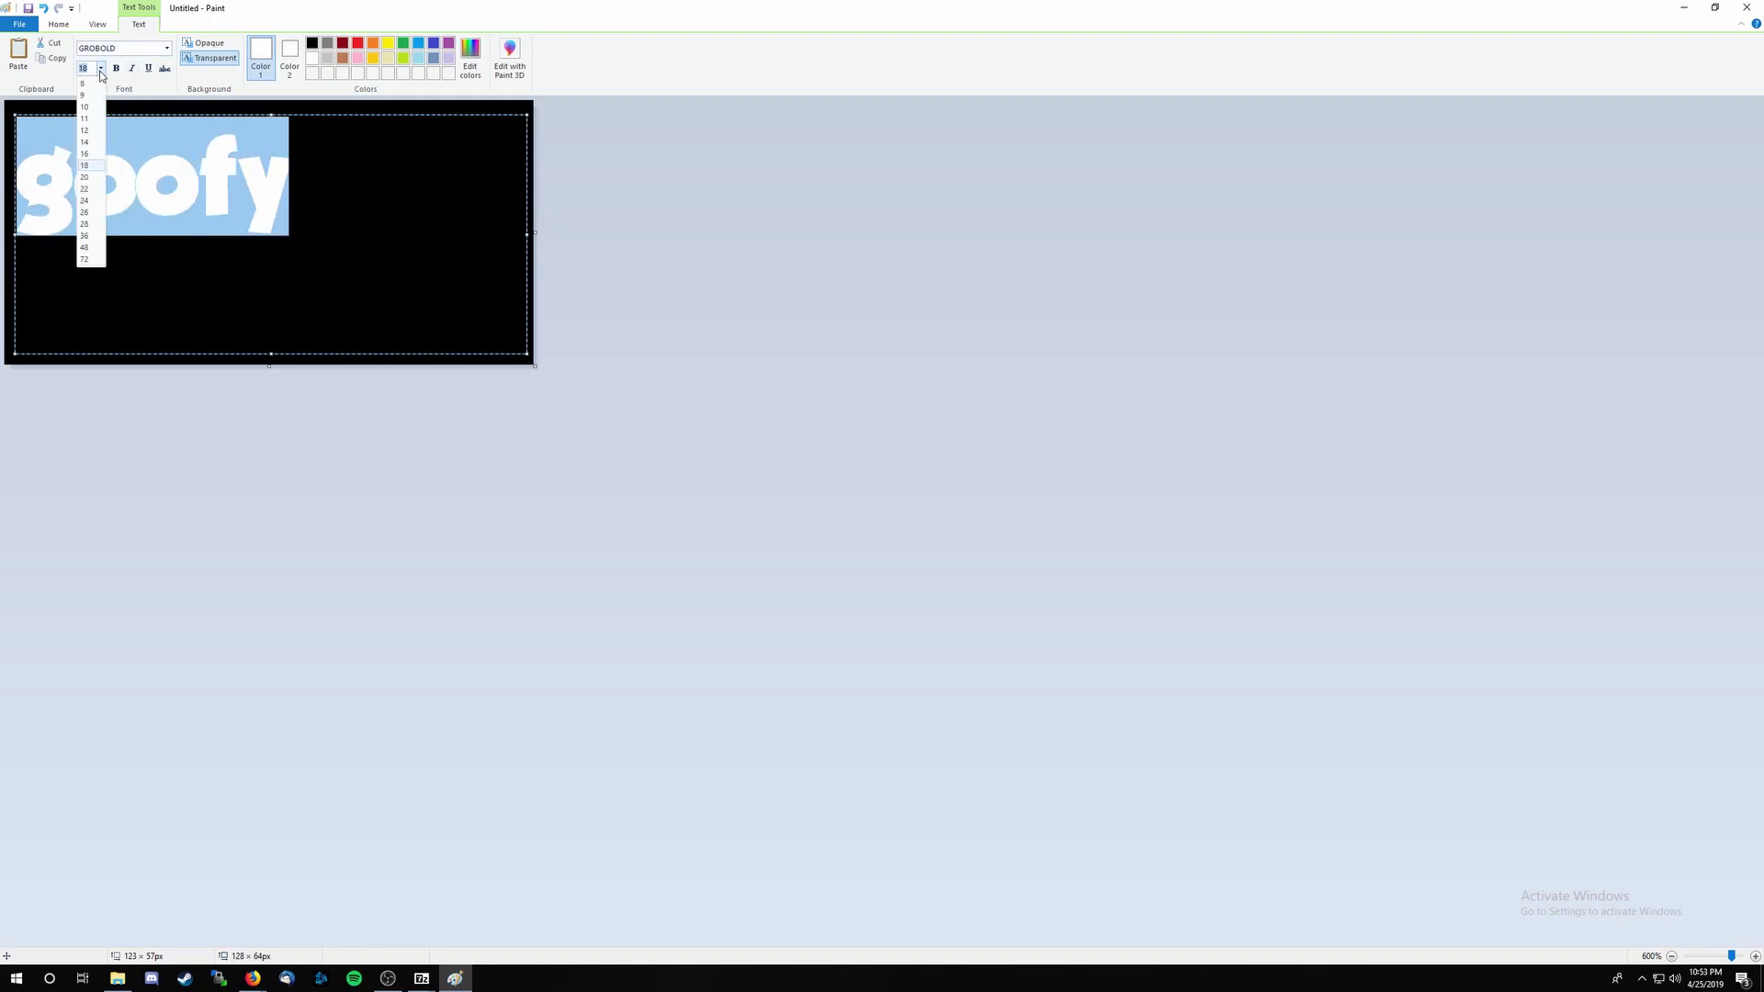
pyautogui.click(94, 216)
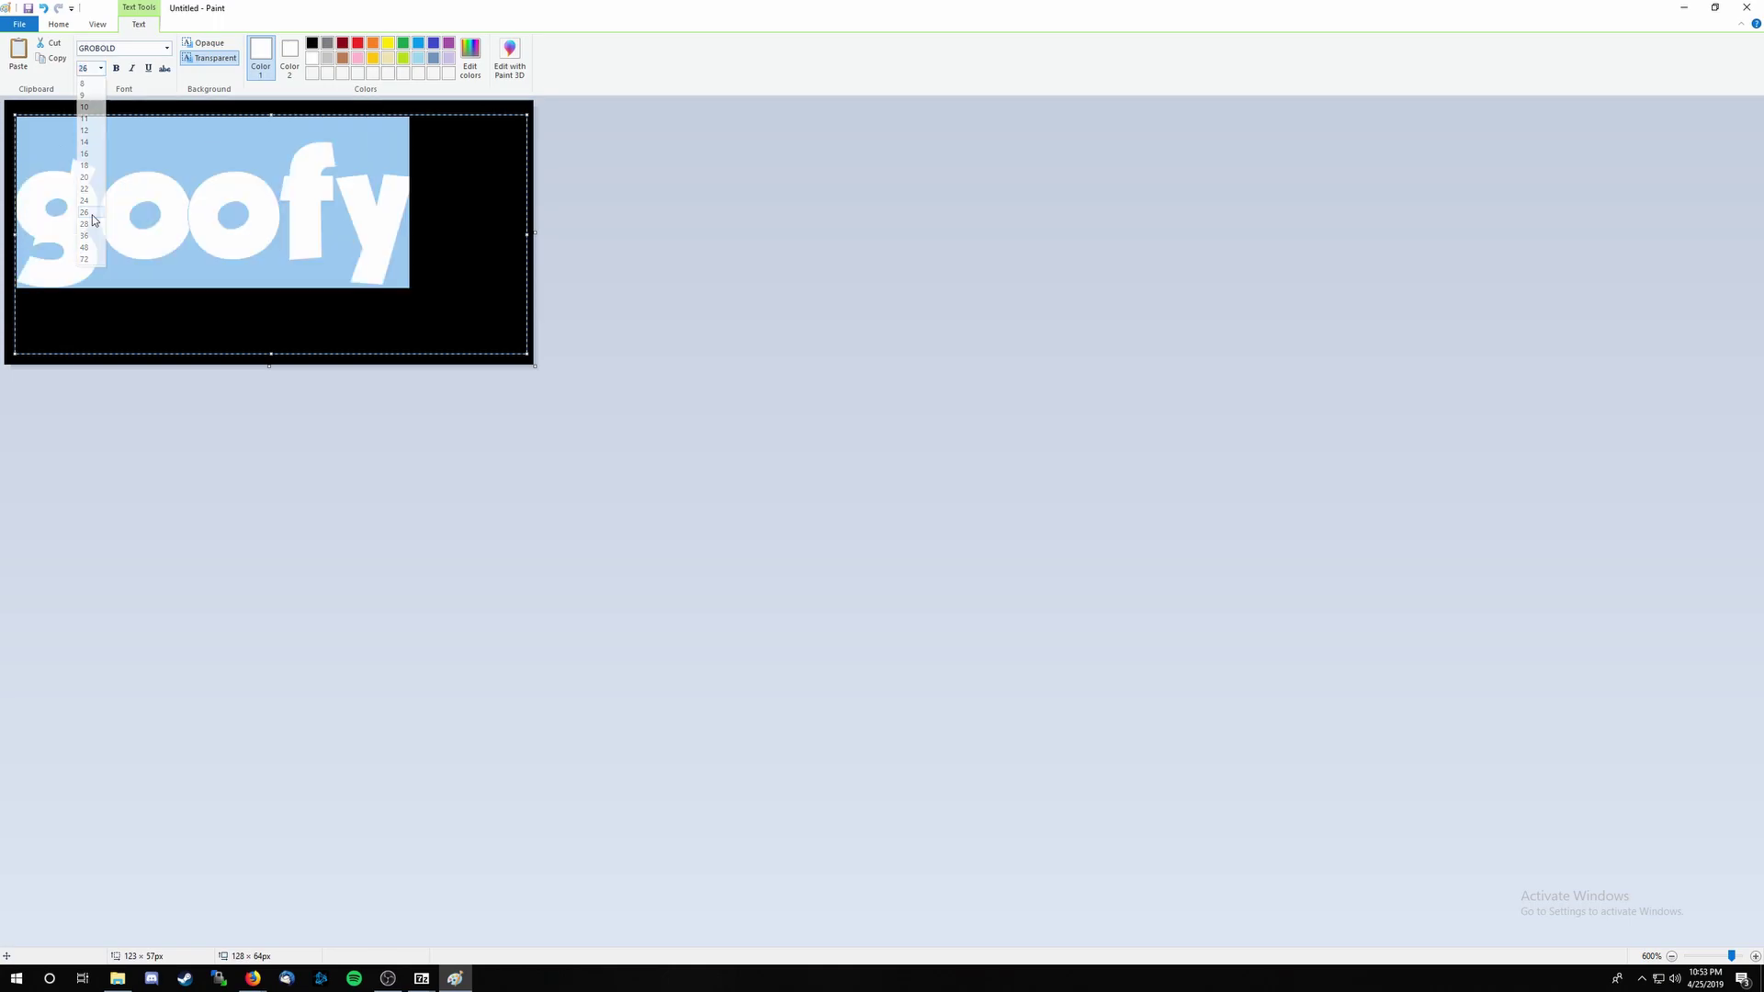
pyautogui.click(101, 72)
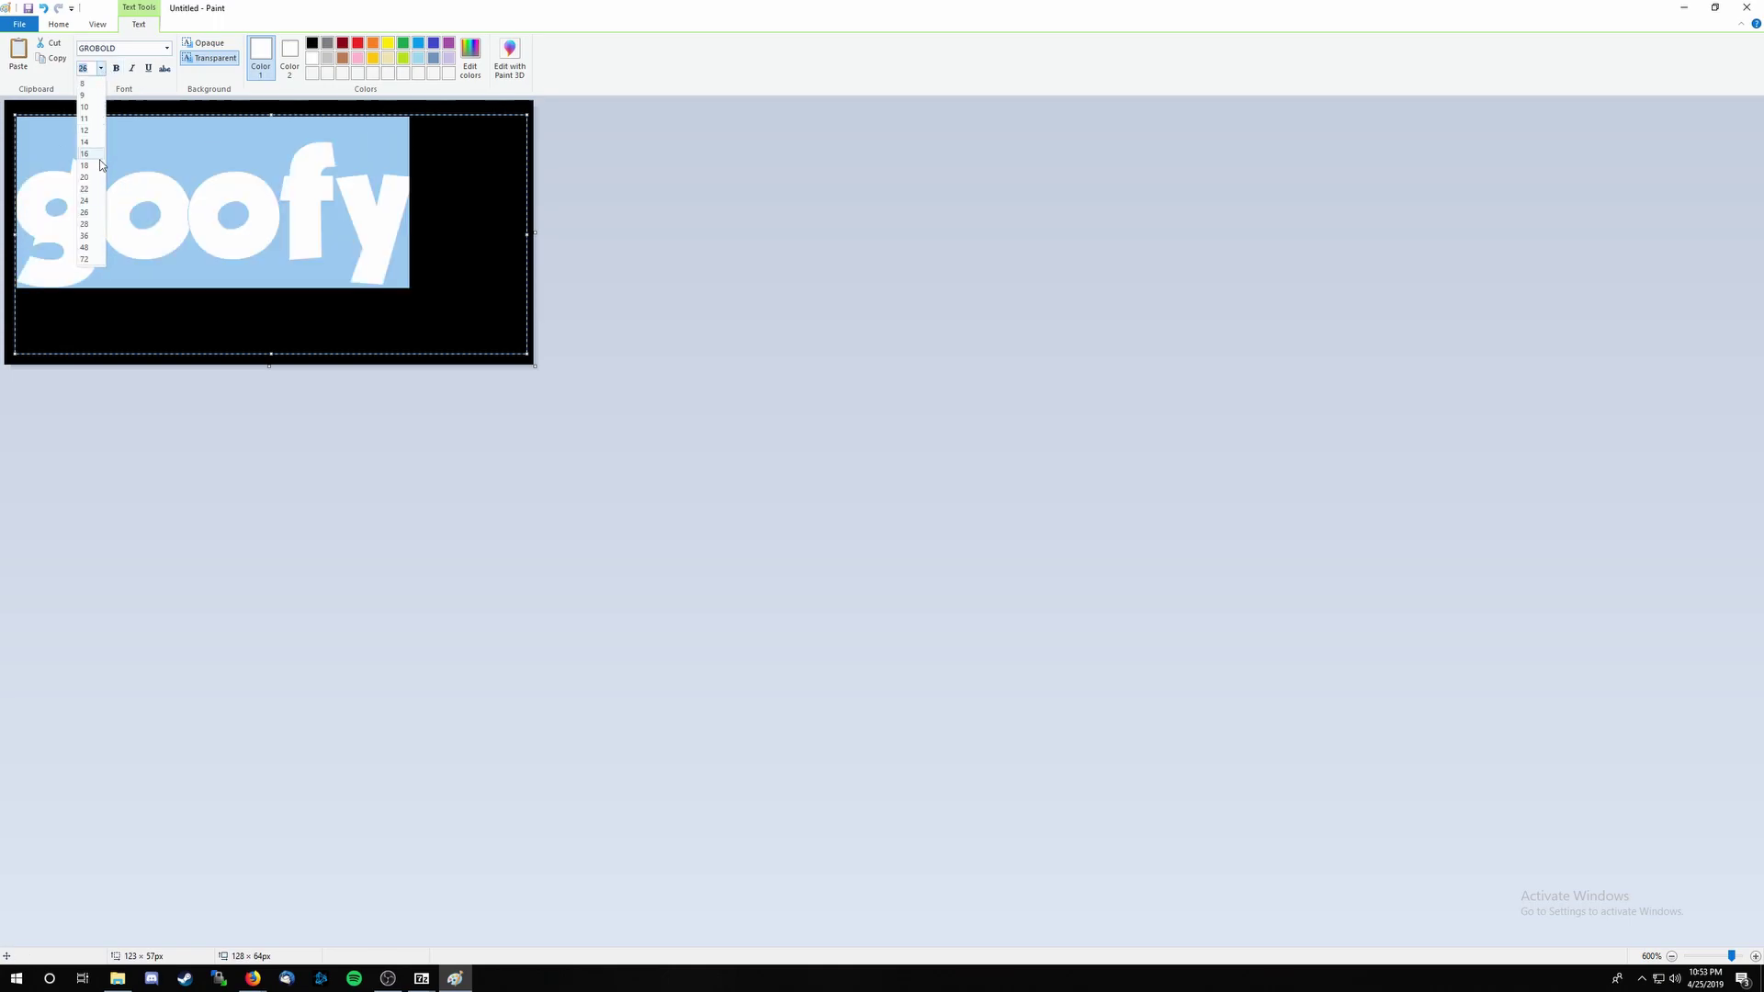
pyautogui.click(92, 229)
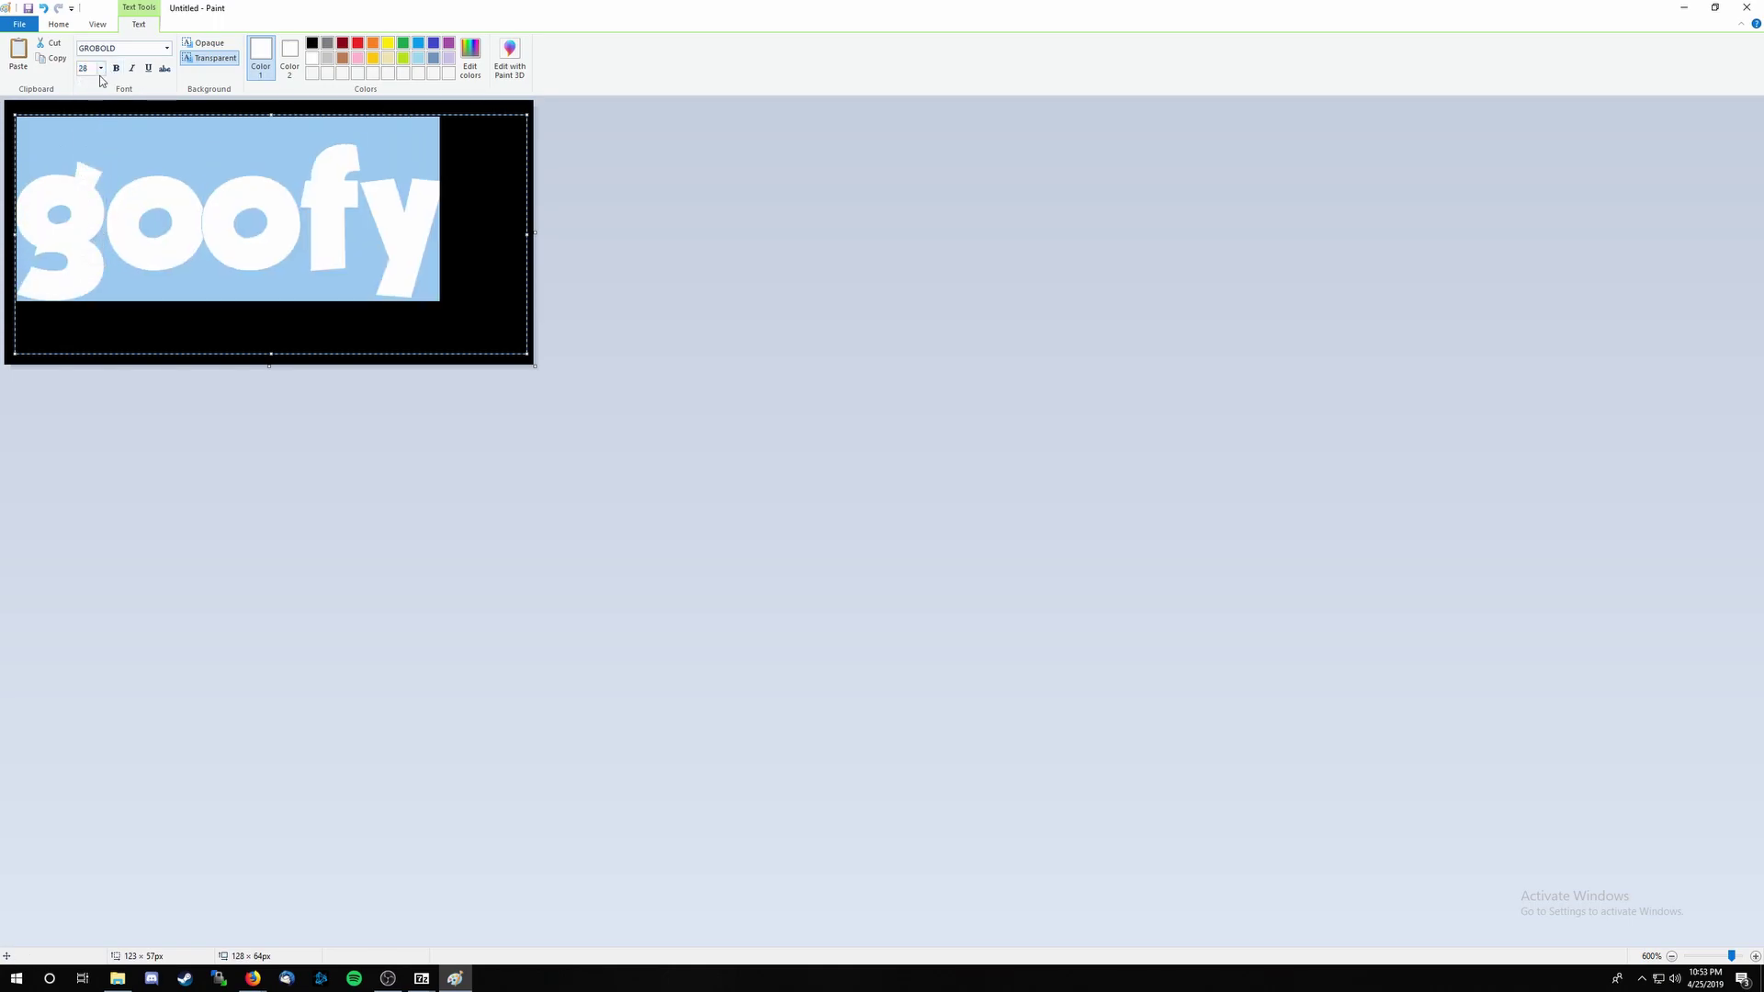
pyautogui.click(101, 71)
pyautogui.click(92, 241)
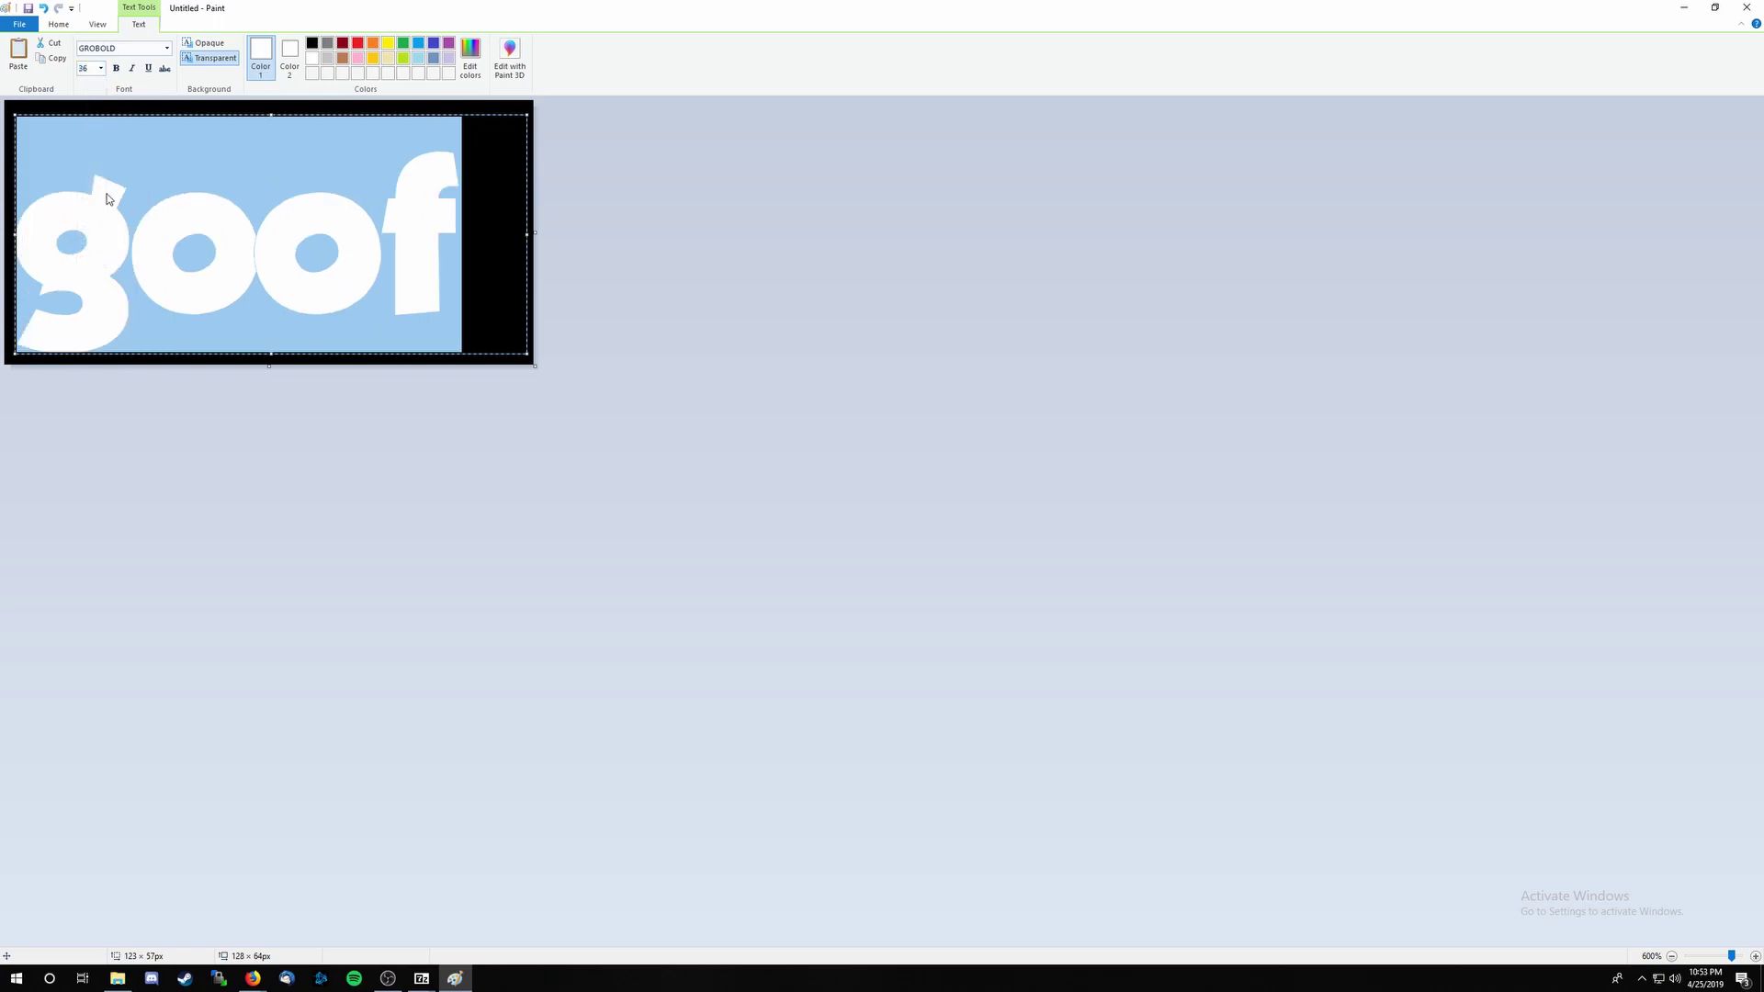
# Enter a custom font size of 33 for the goofy text.
pyautogui.click(88, 68)
pyautogui.press('BackSpace')
pyautogui.write('3')
pyautogui.press('Return')
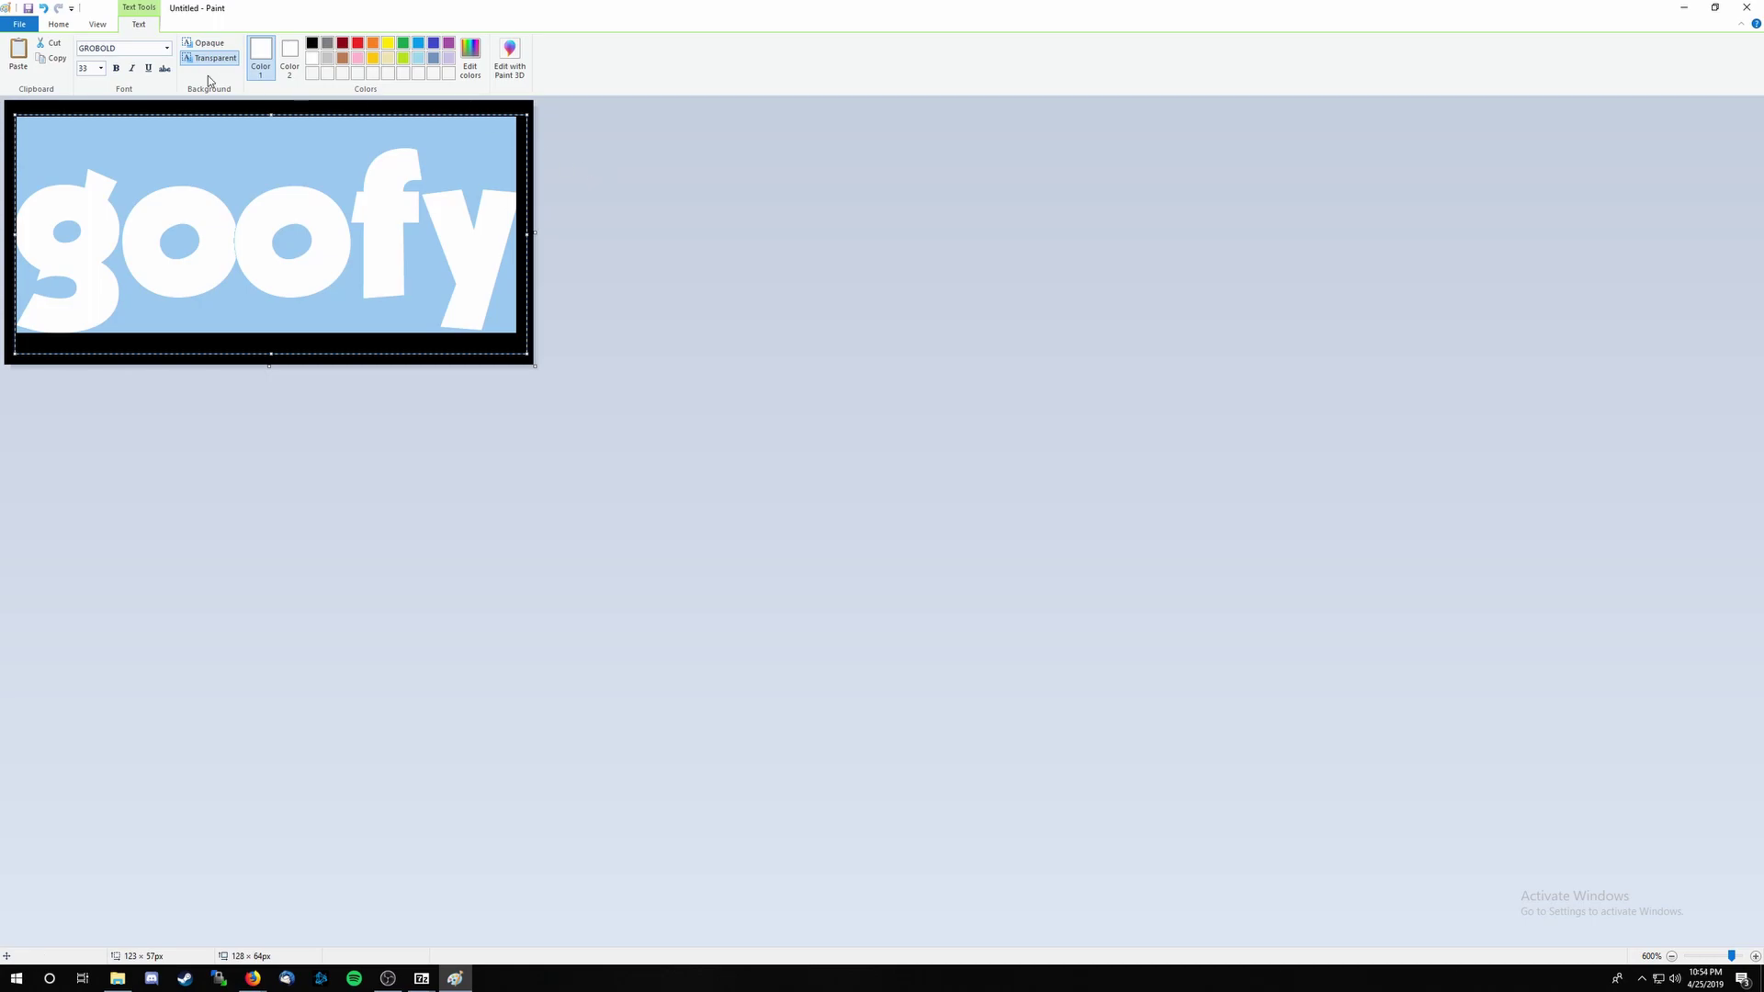
# Commit the white 'goofy' text onto the black canvas and zoom out to view the 128×64 image at 100%.
pyautogui.click(336, 186)
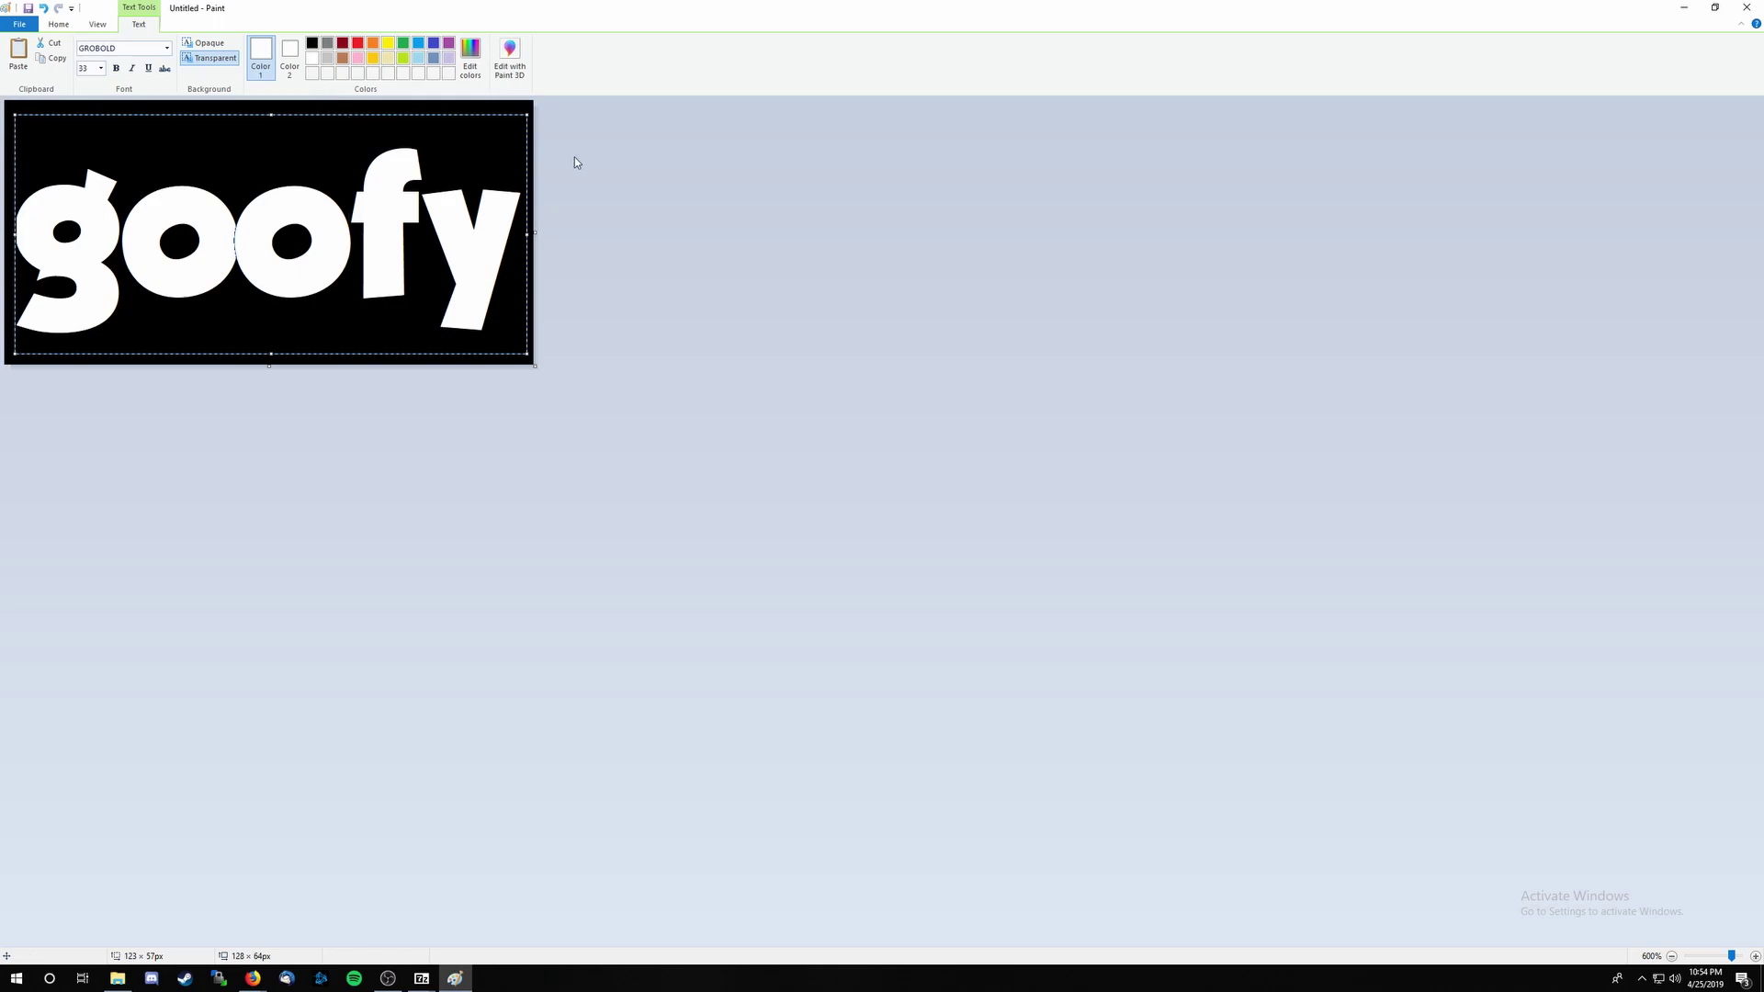
pyautogui.click(495, 104)
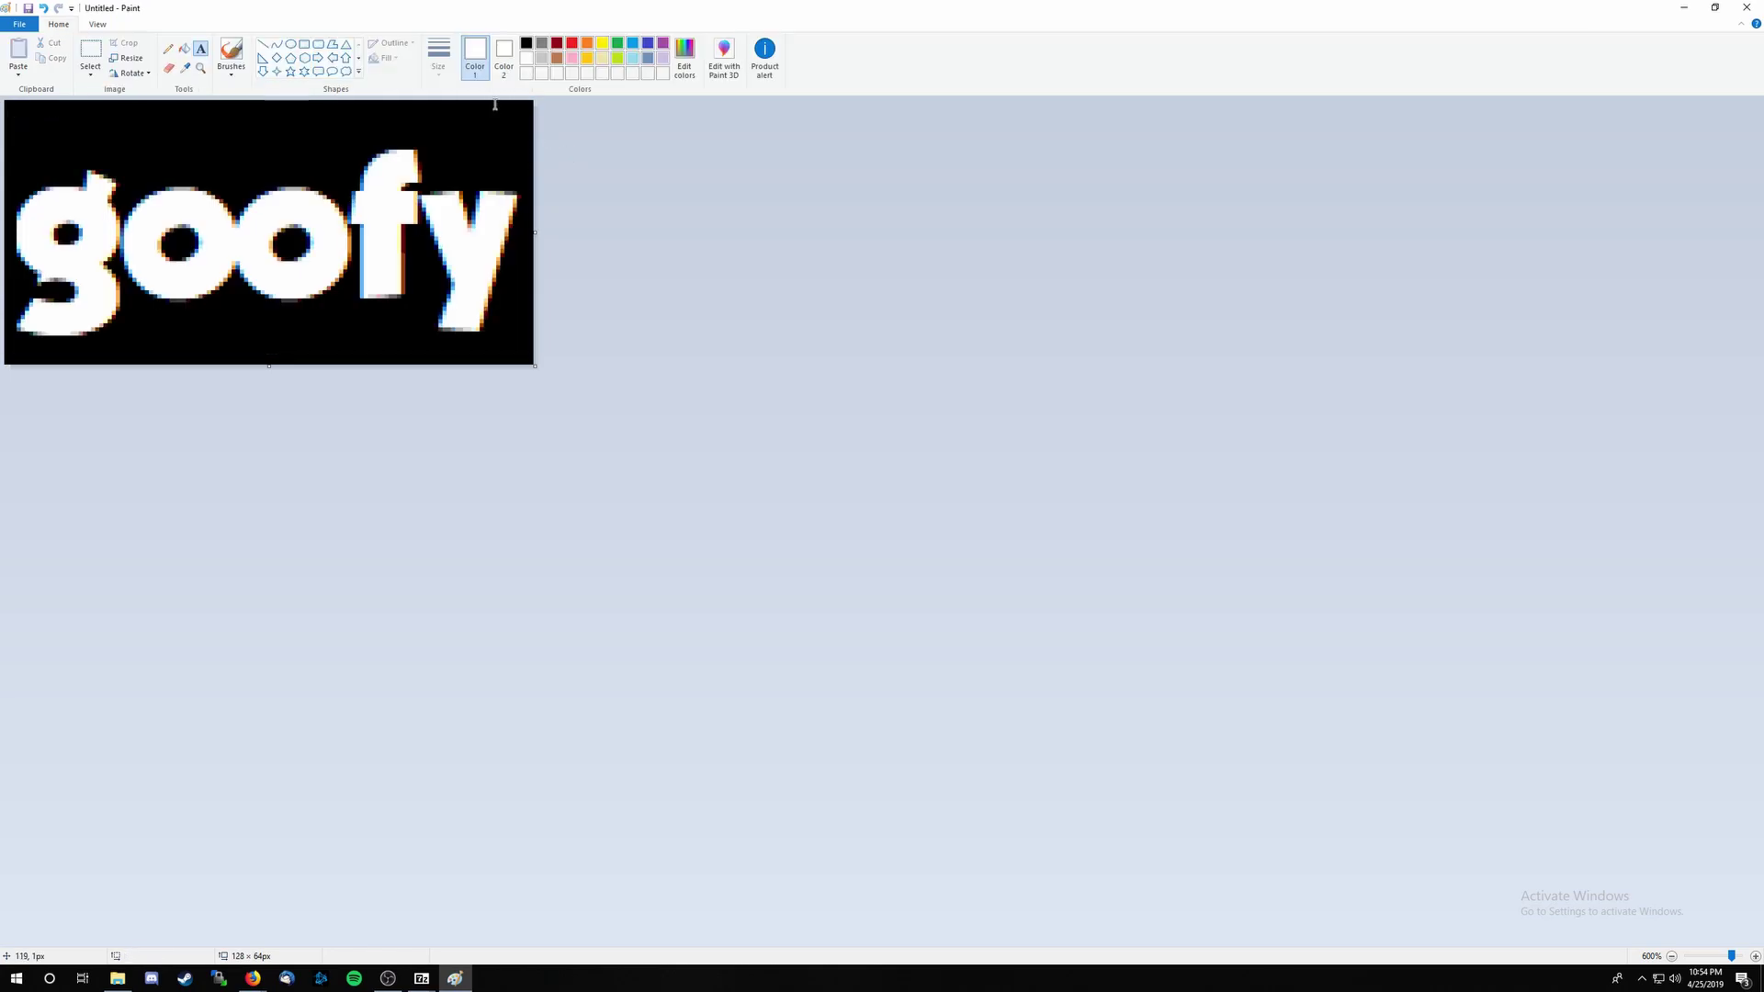
pyautogui.click(202, 70)
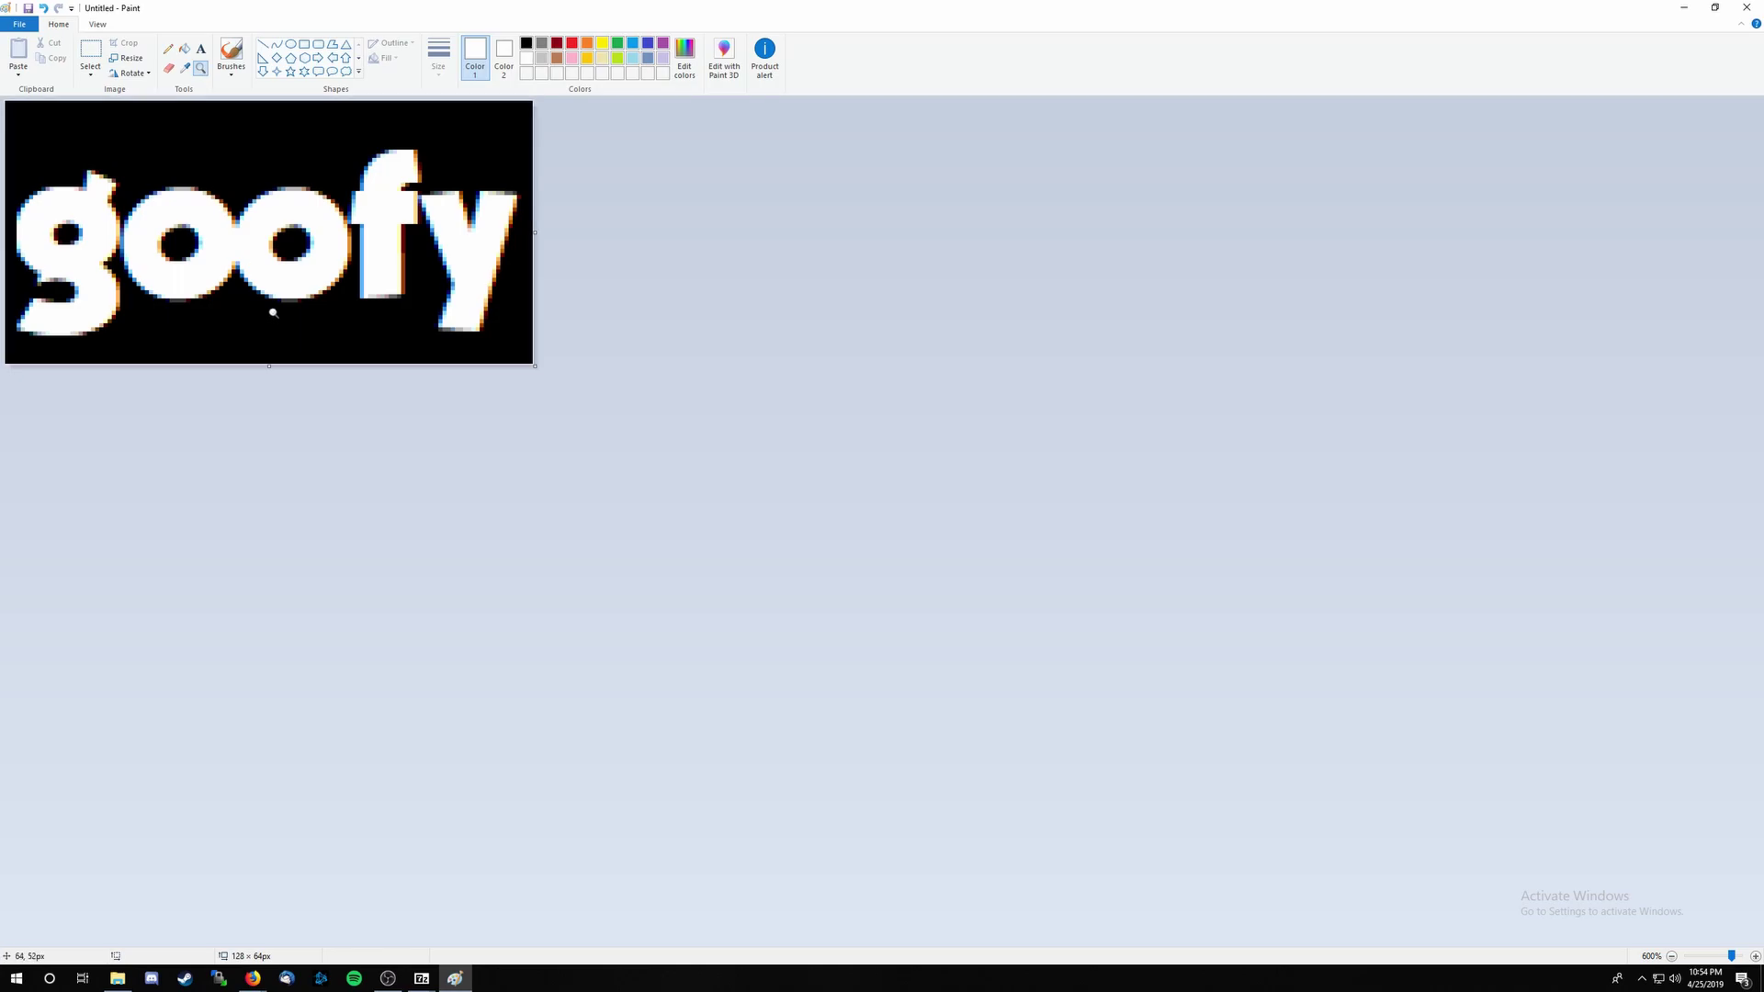
pyautogui.rightClick(266, 240)
pyautogui.rightClick(239, 207)
pyautogui.rightClick(206, 191)
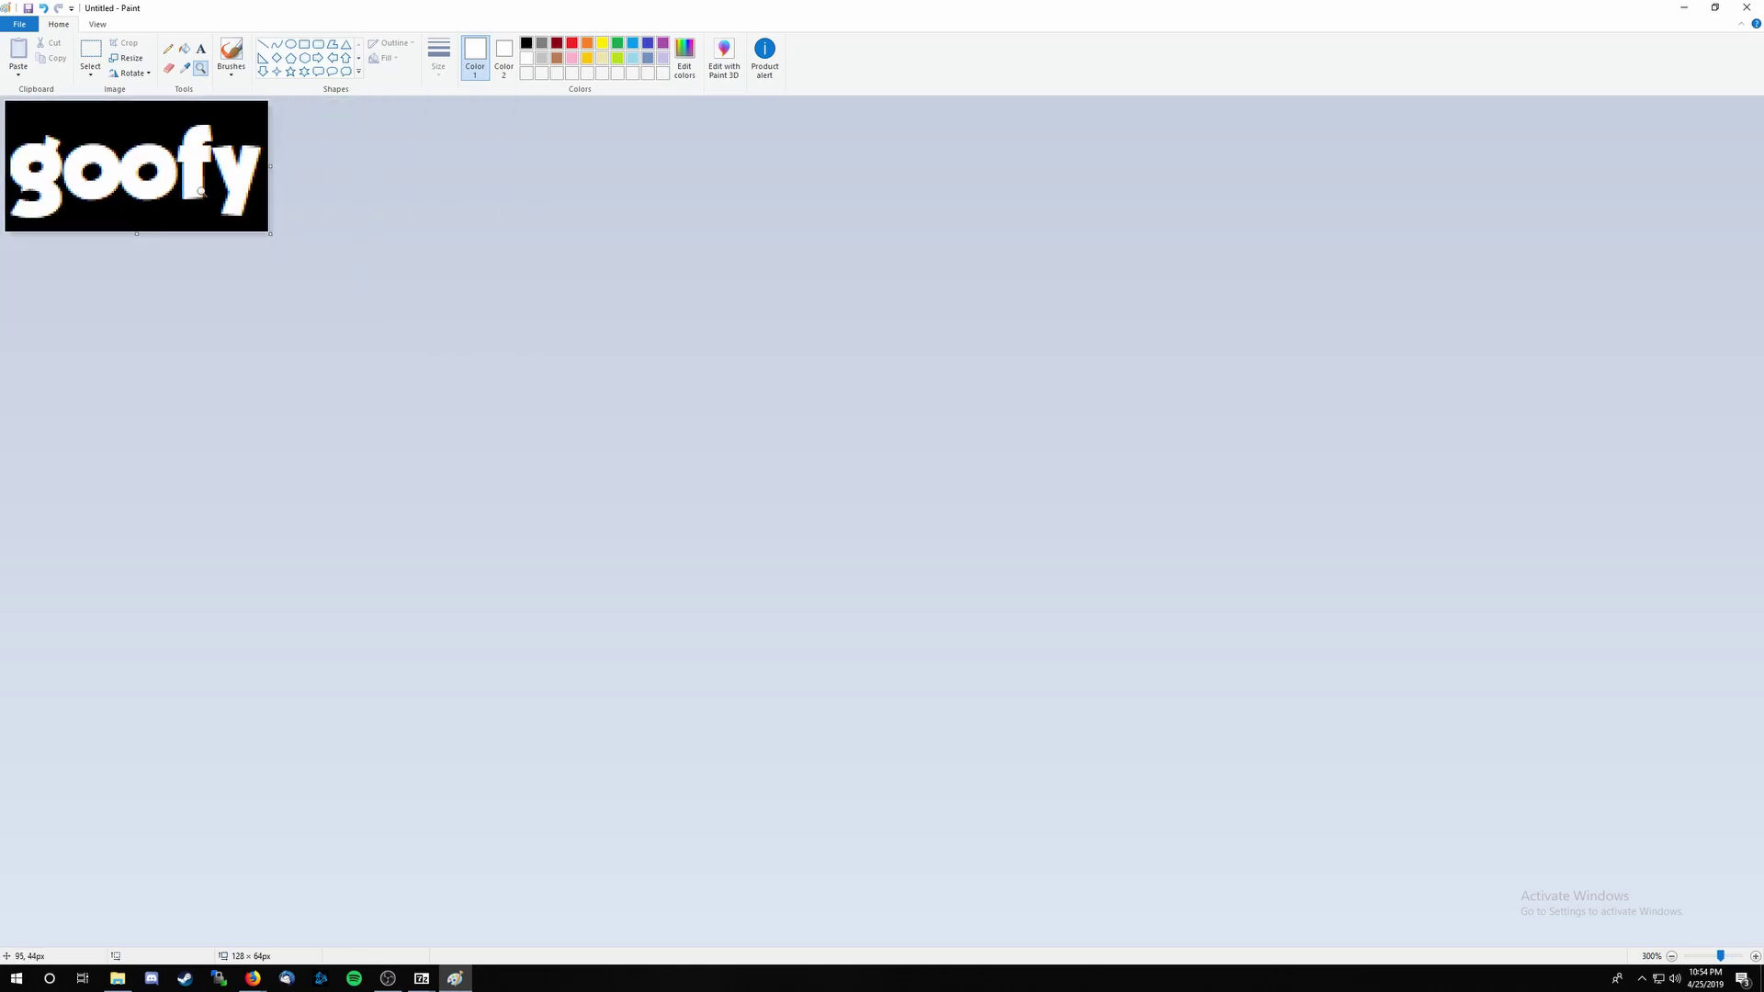
pyautogui.rightClick(177, 182)
pyautogui.rightClick(106, 156)
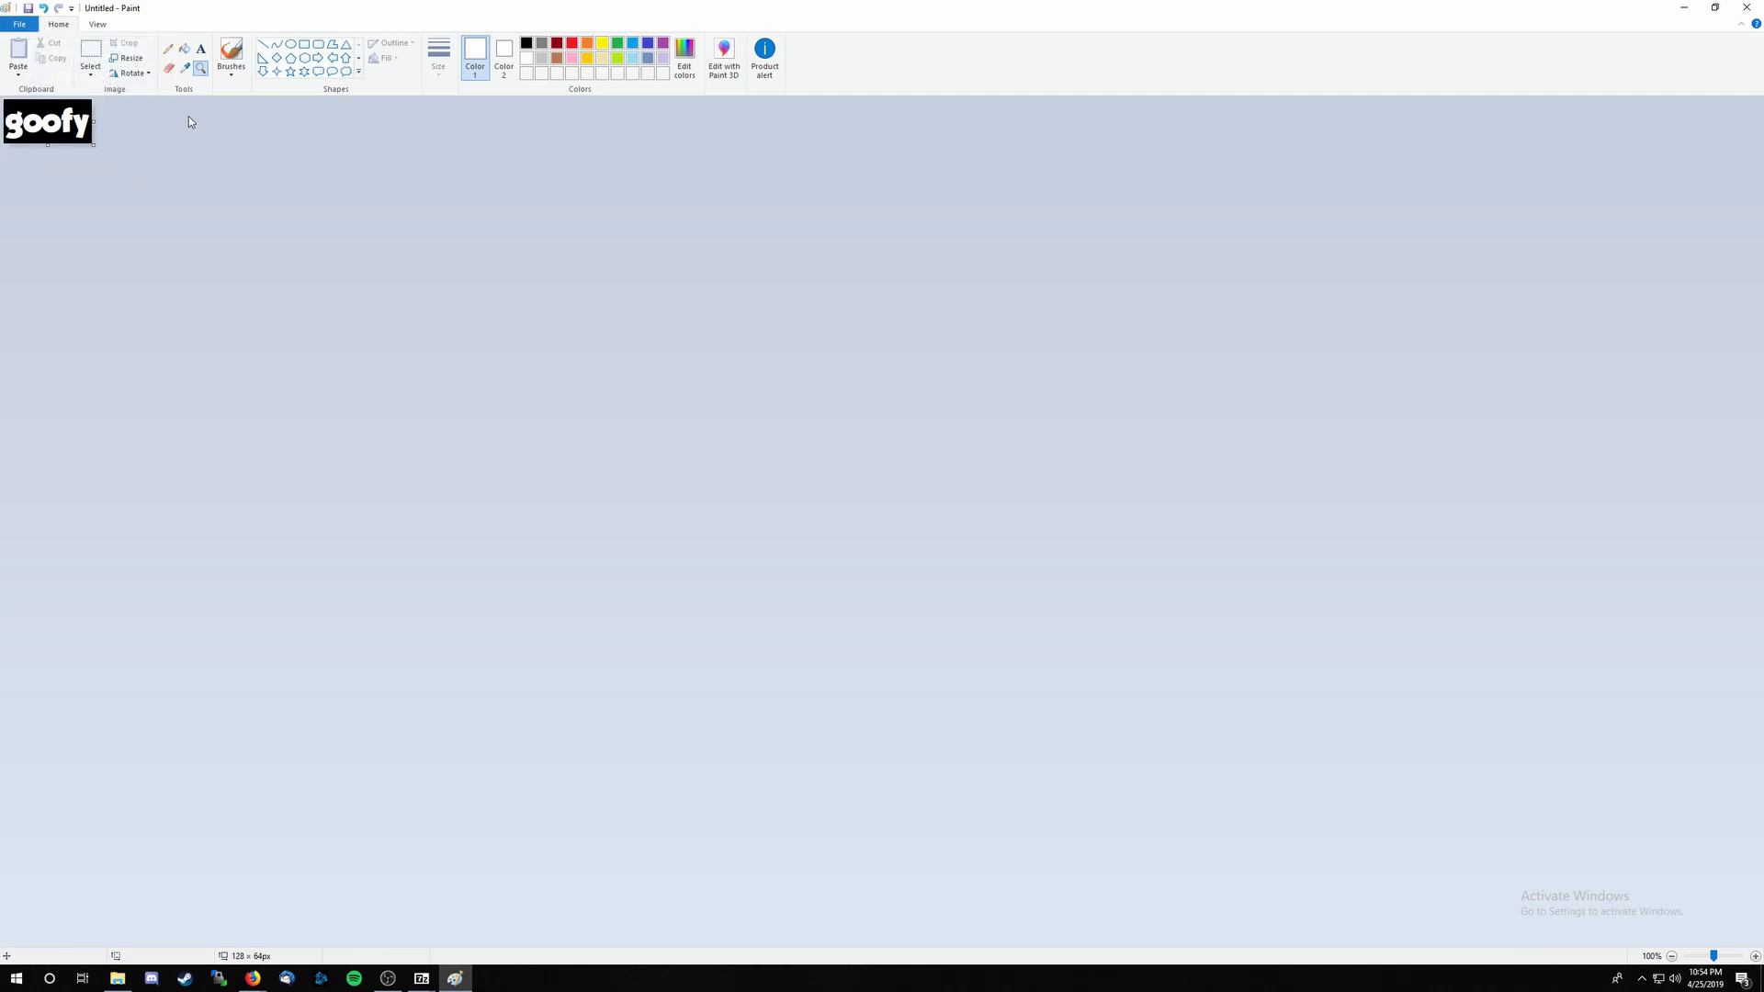
pyautogui.click(22, 24)
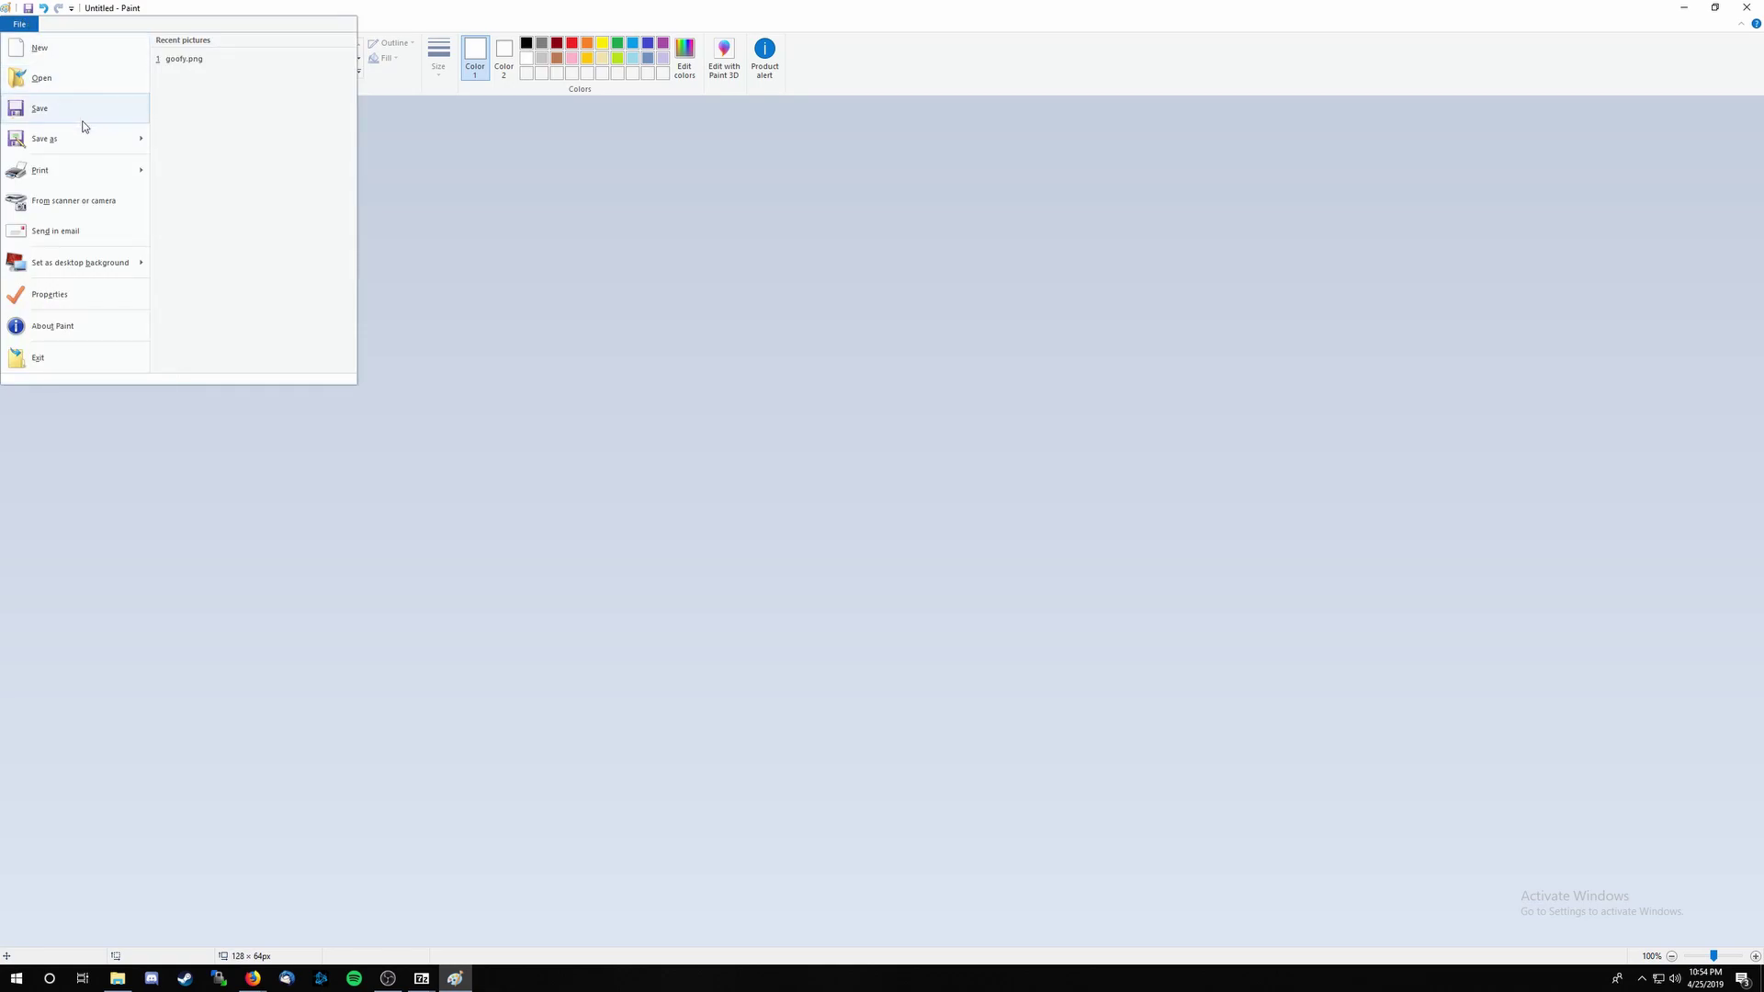
# Save the image as a PNG named goofy.png in RF screens, replacing the existing file.
pyautogui.moveTo(71, 147)
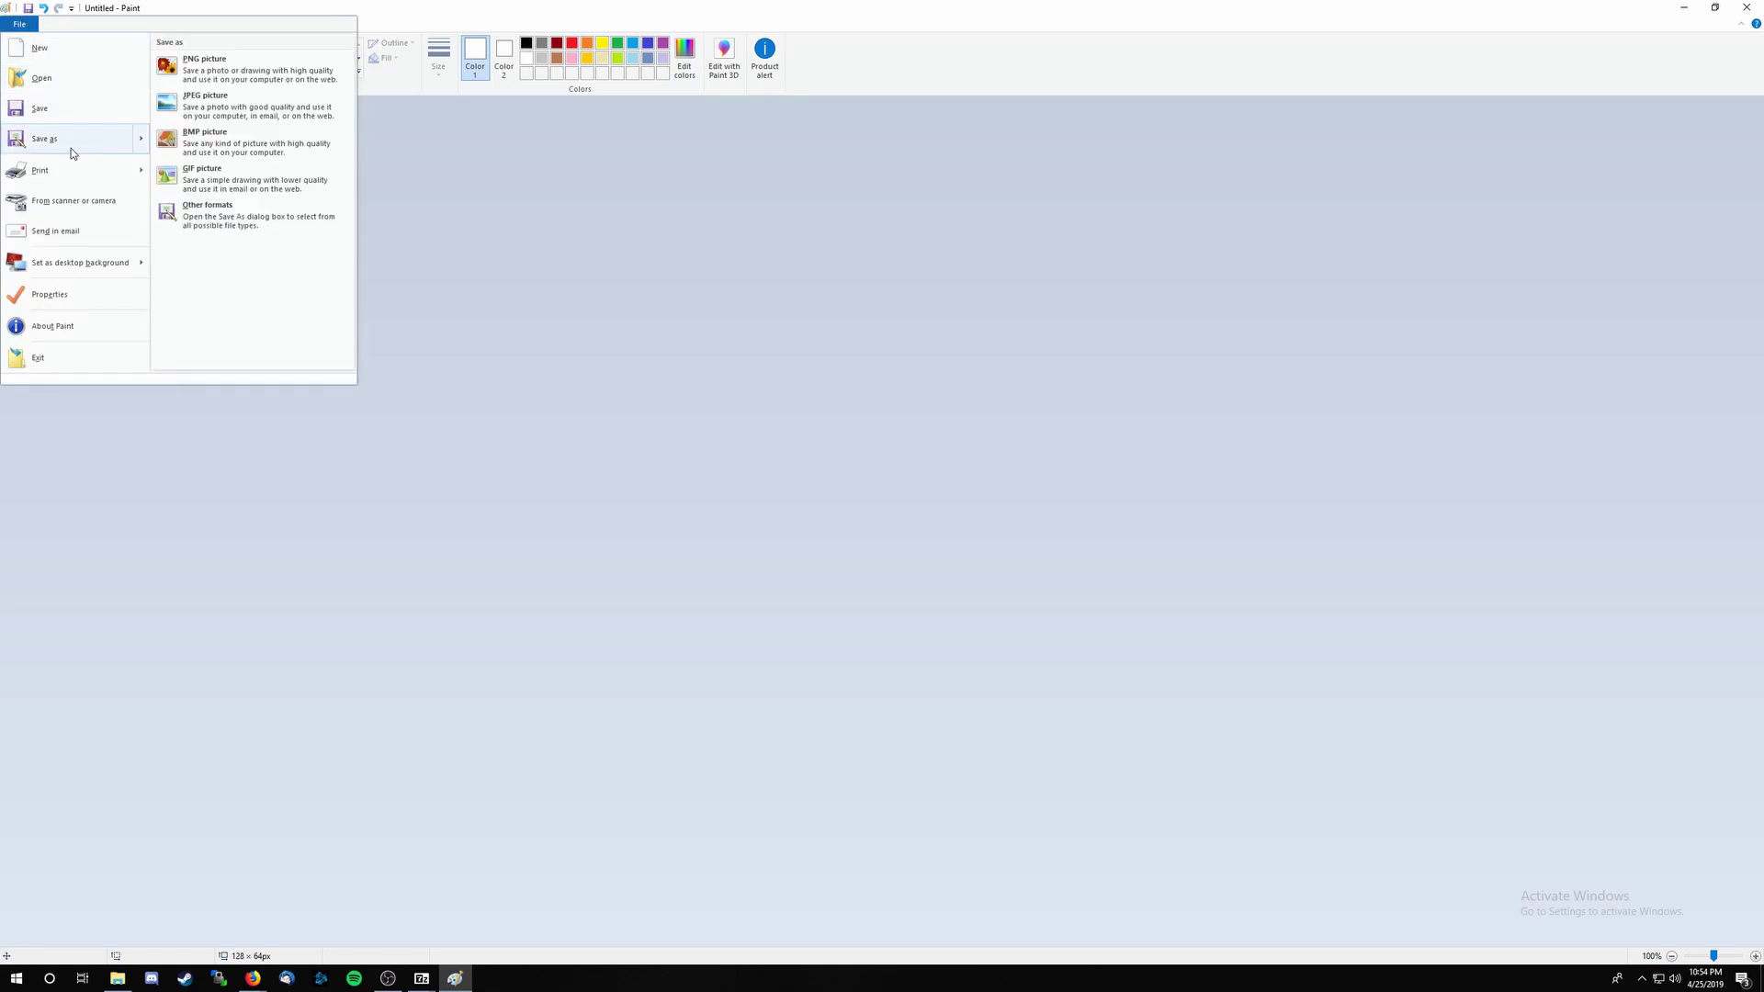
pyautogui.click(223, 85)
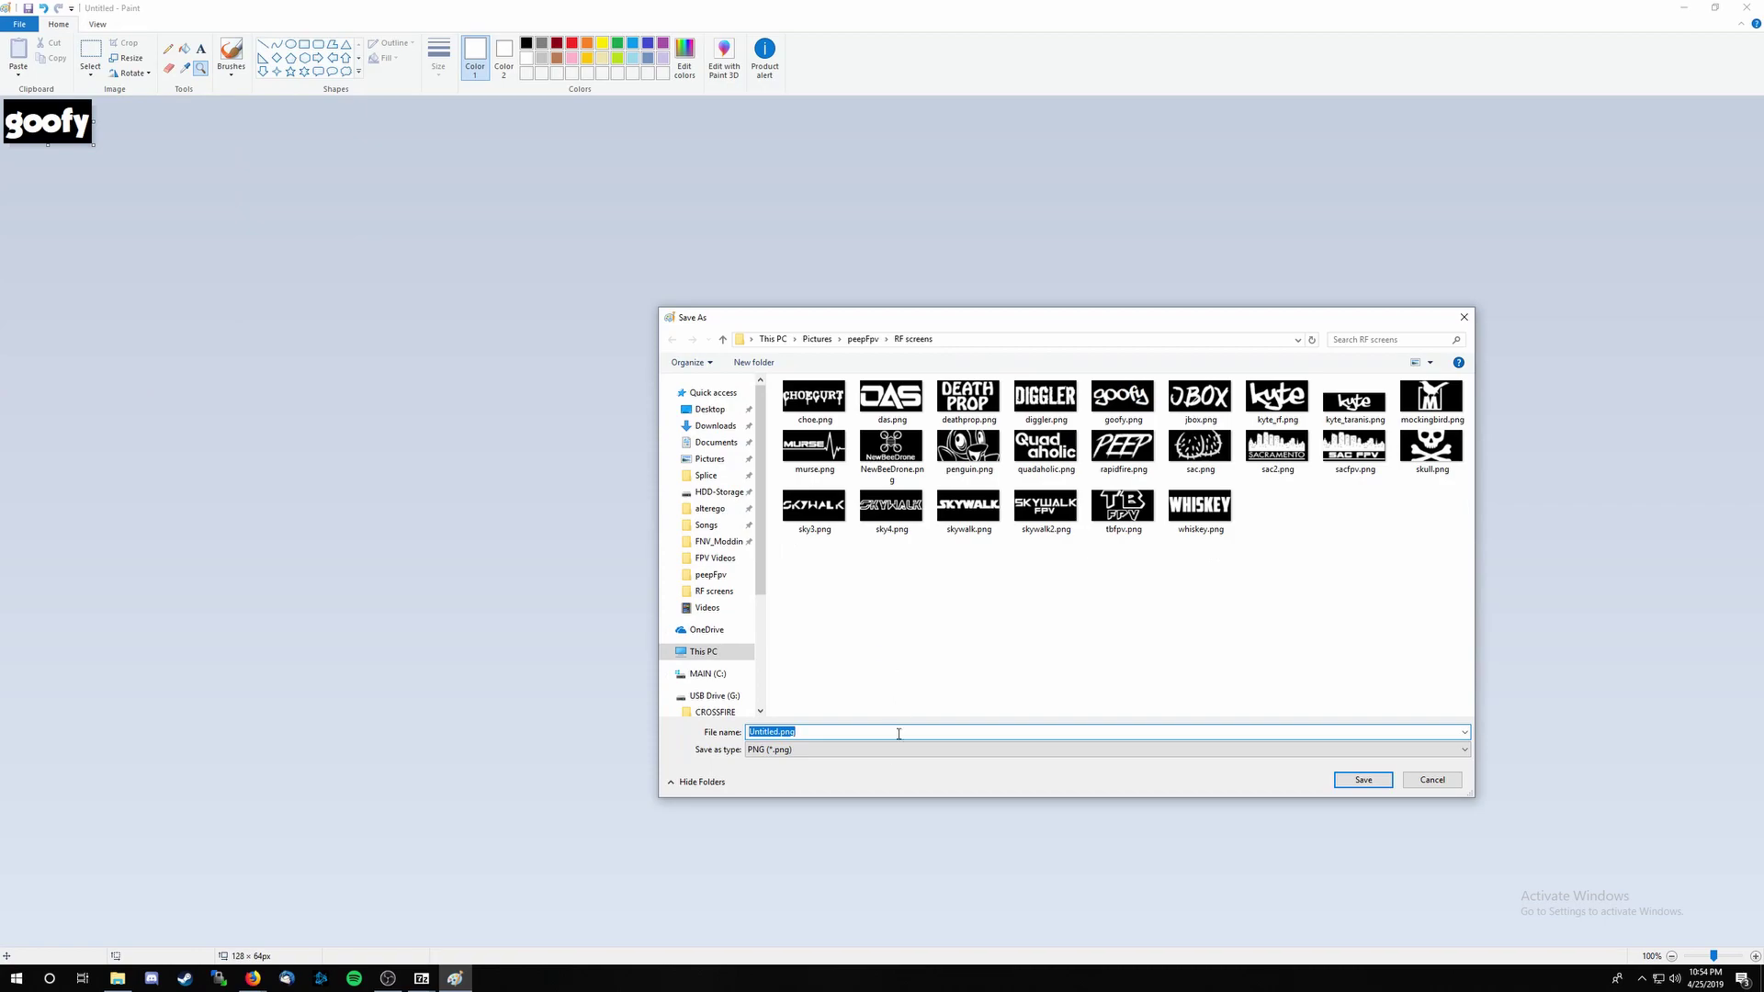
pyautogui.write('goof')
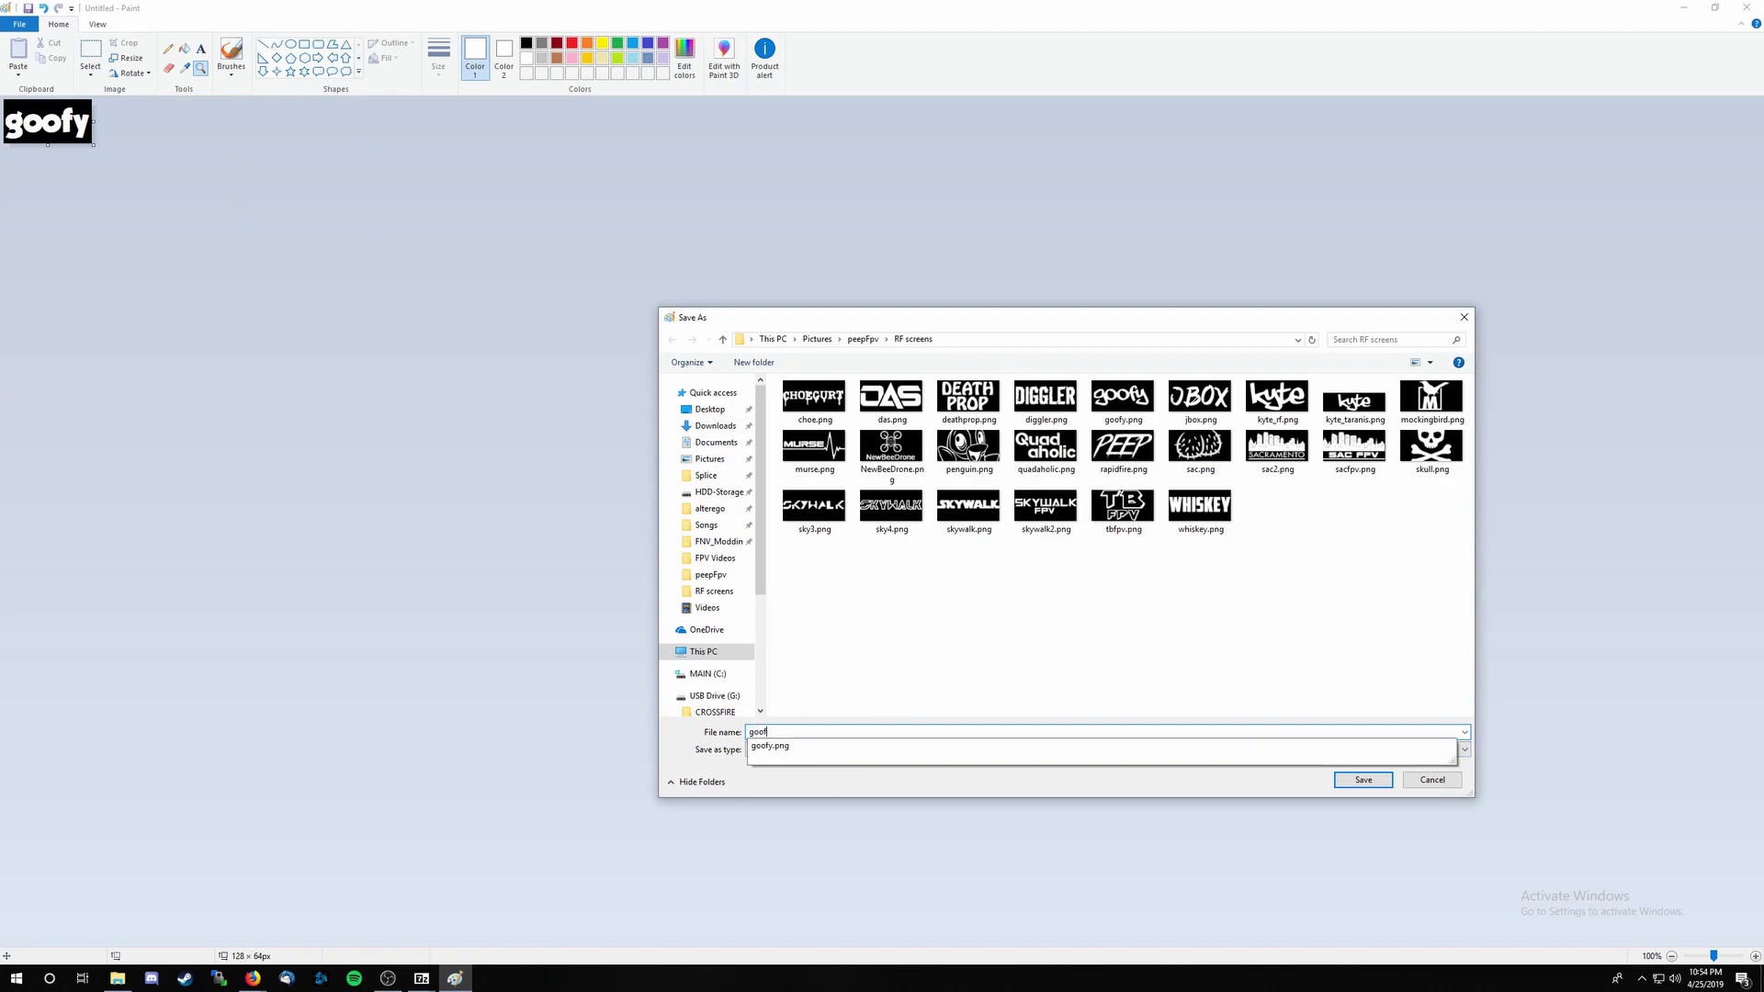
pyautogui.write('y.pnh')
pyautogui.press('BackSpace')
pyautogui.write('g')
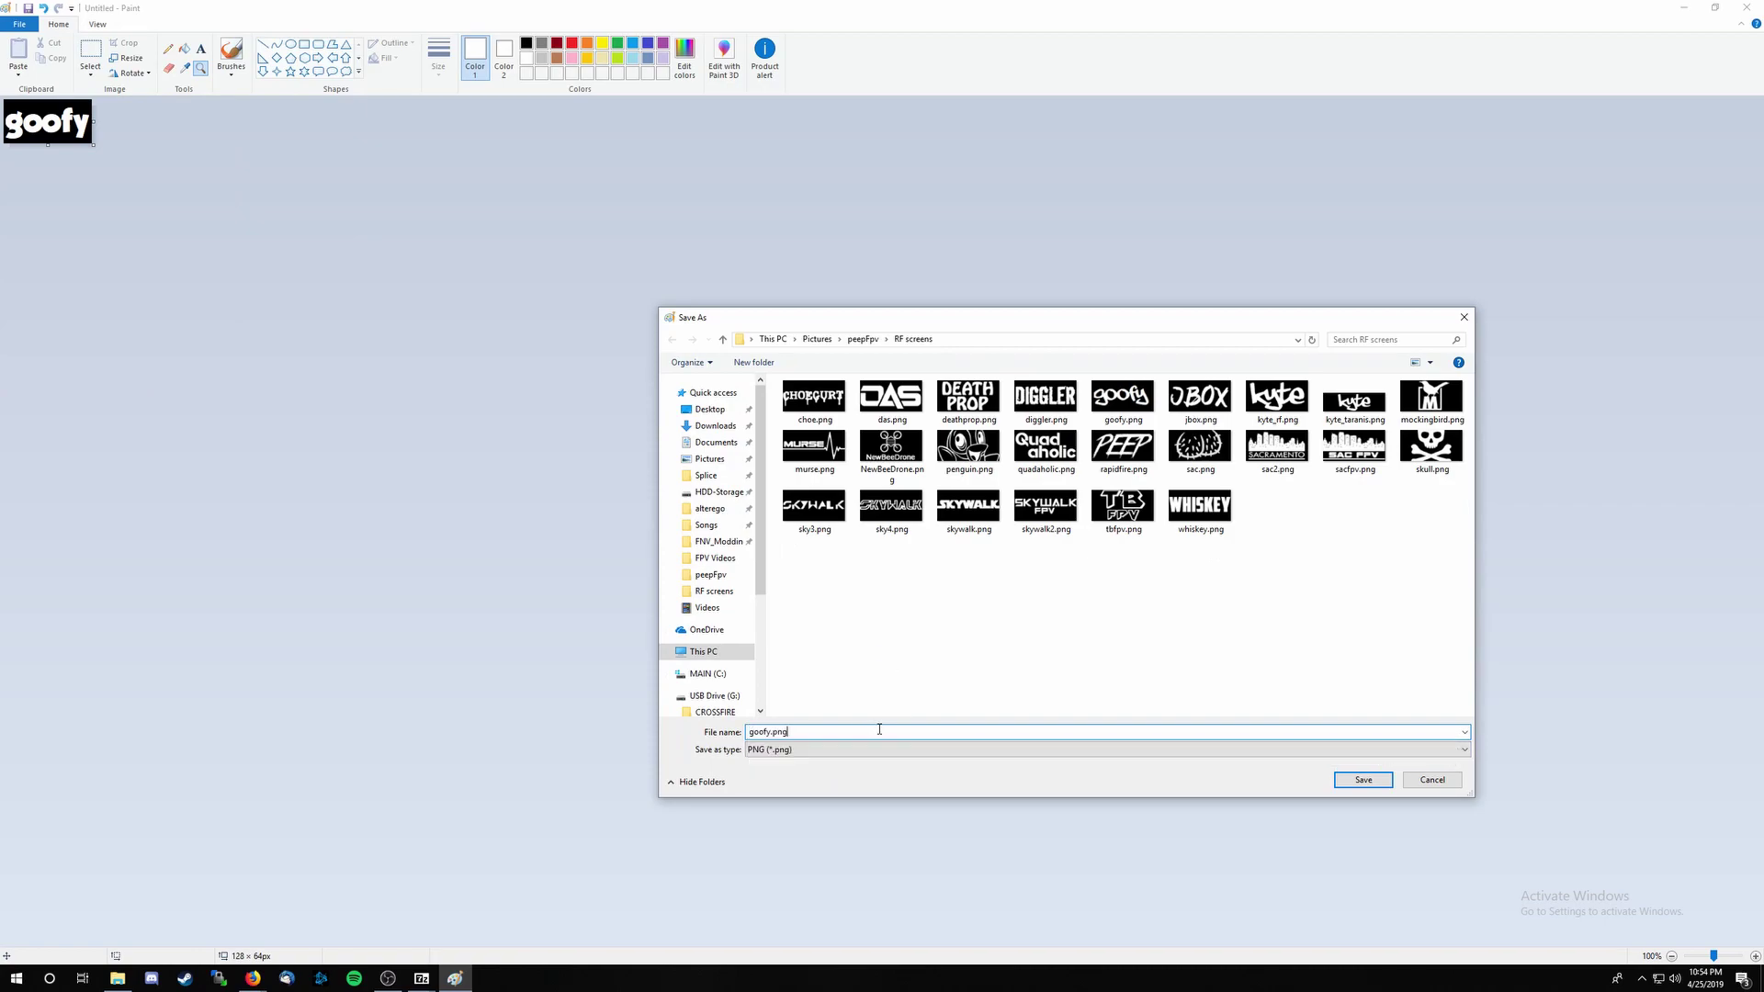
pyautogui.click(1364, 780)
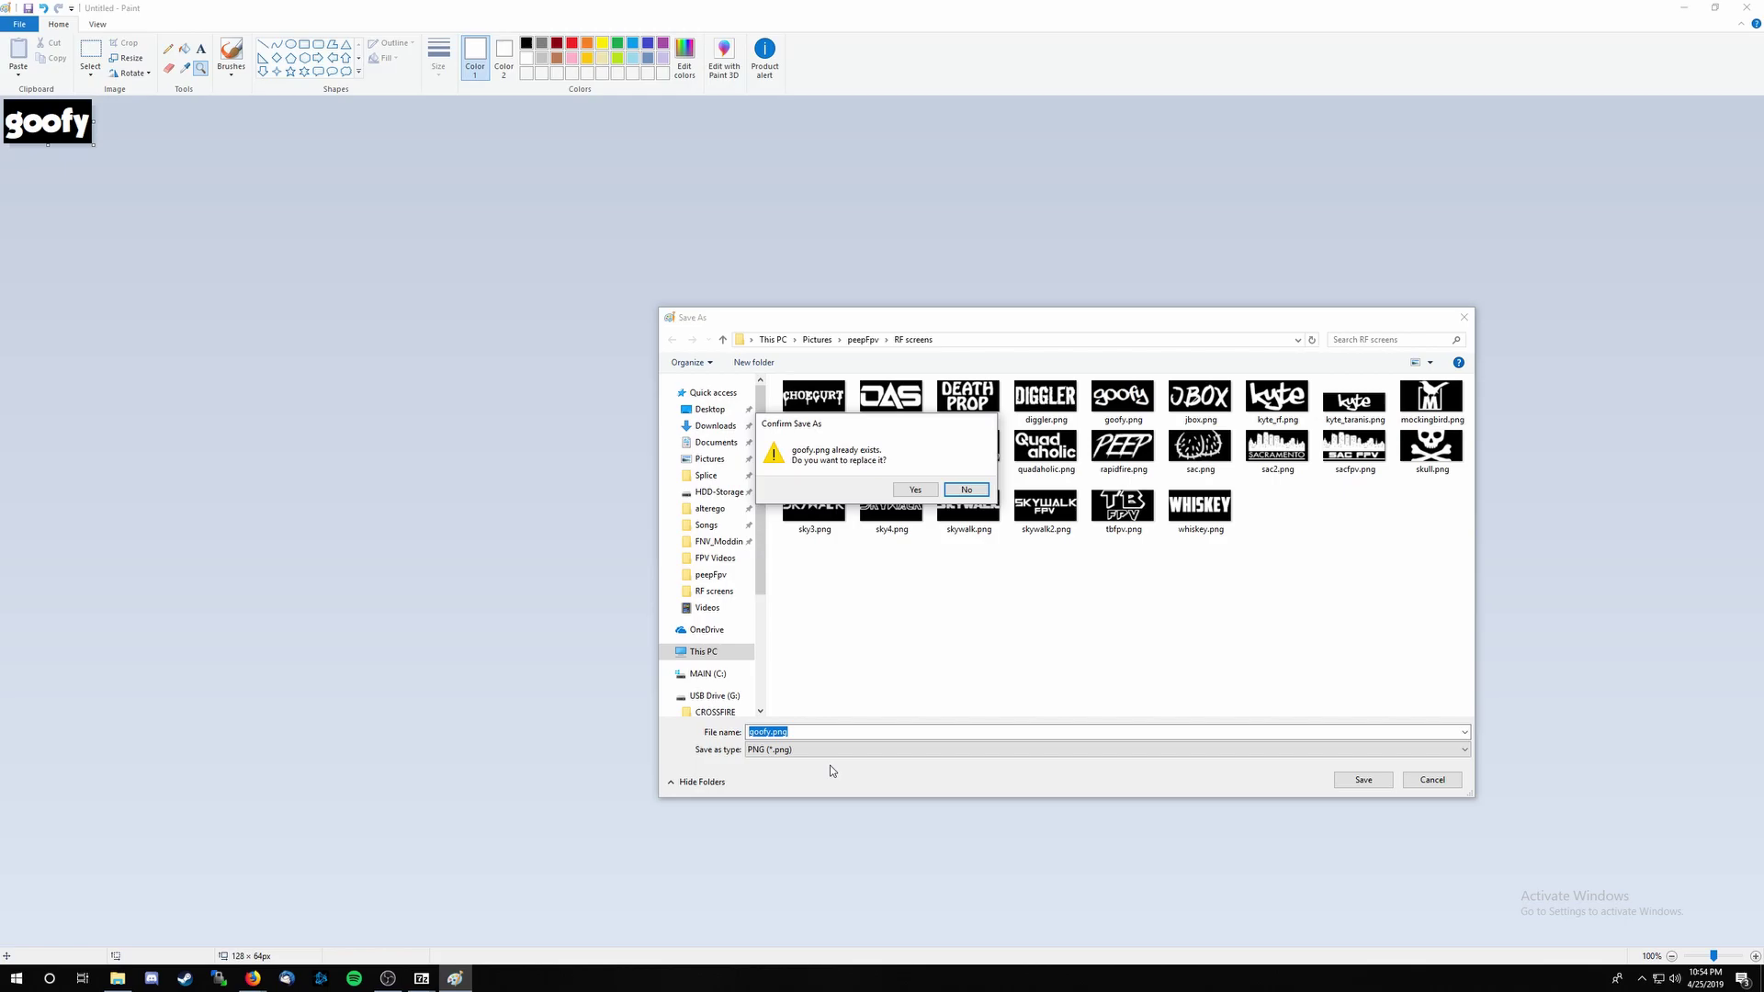
pyautogui.click(919, 491)
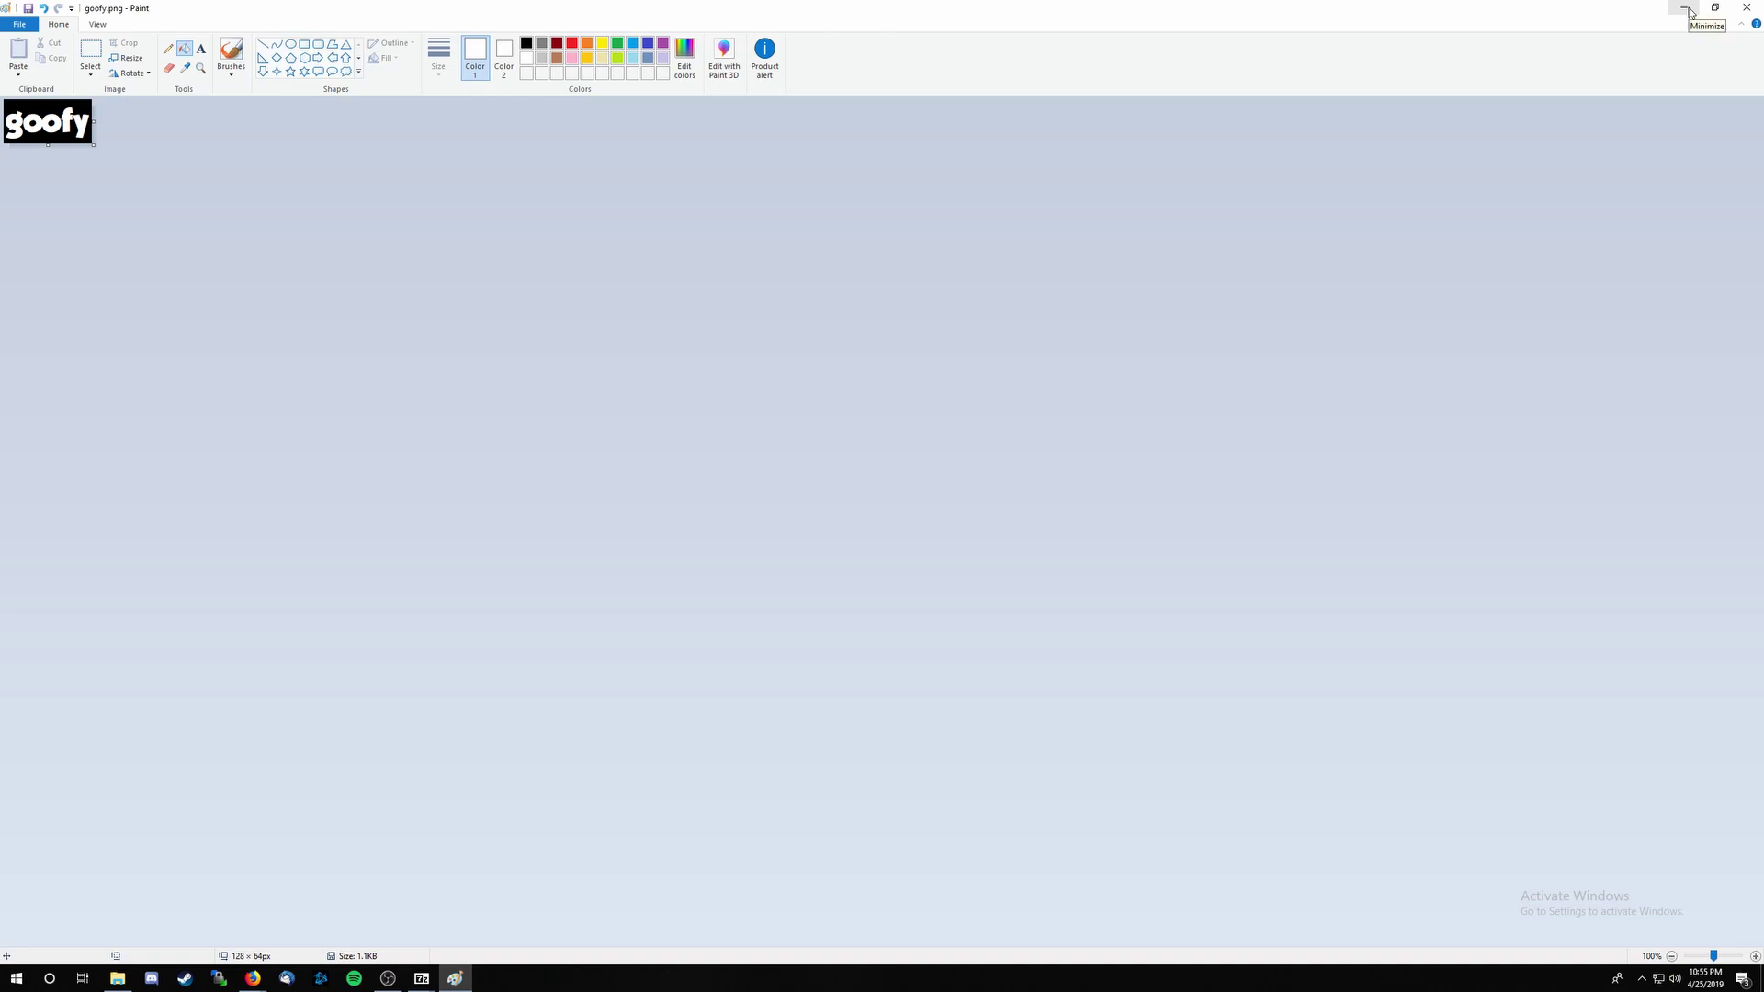
# Restore Firefox and scroll through the rapidFIRE product page.
pyautogui.click(254, 979)
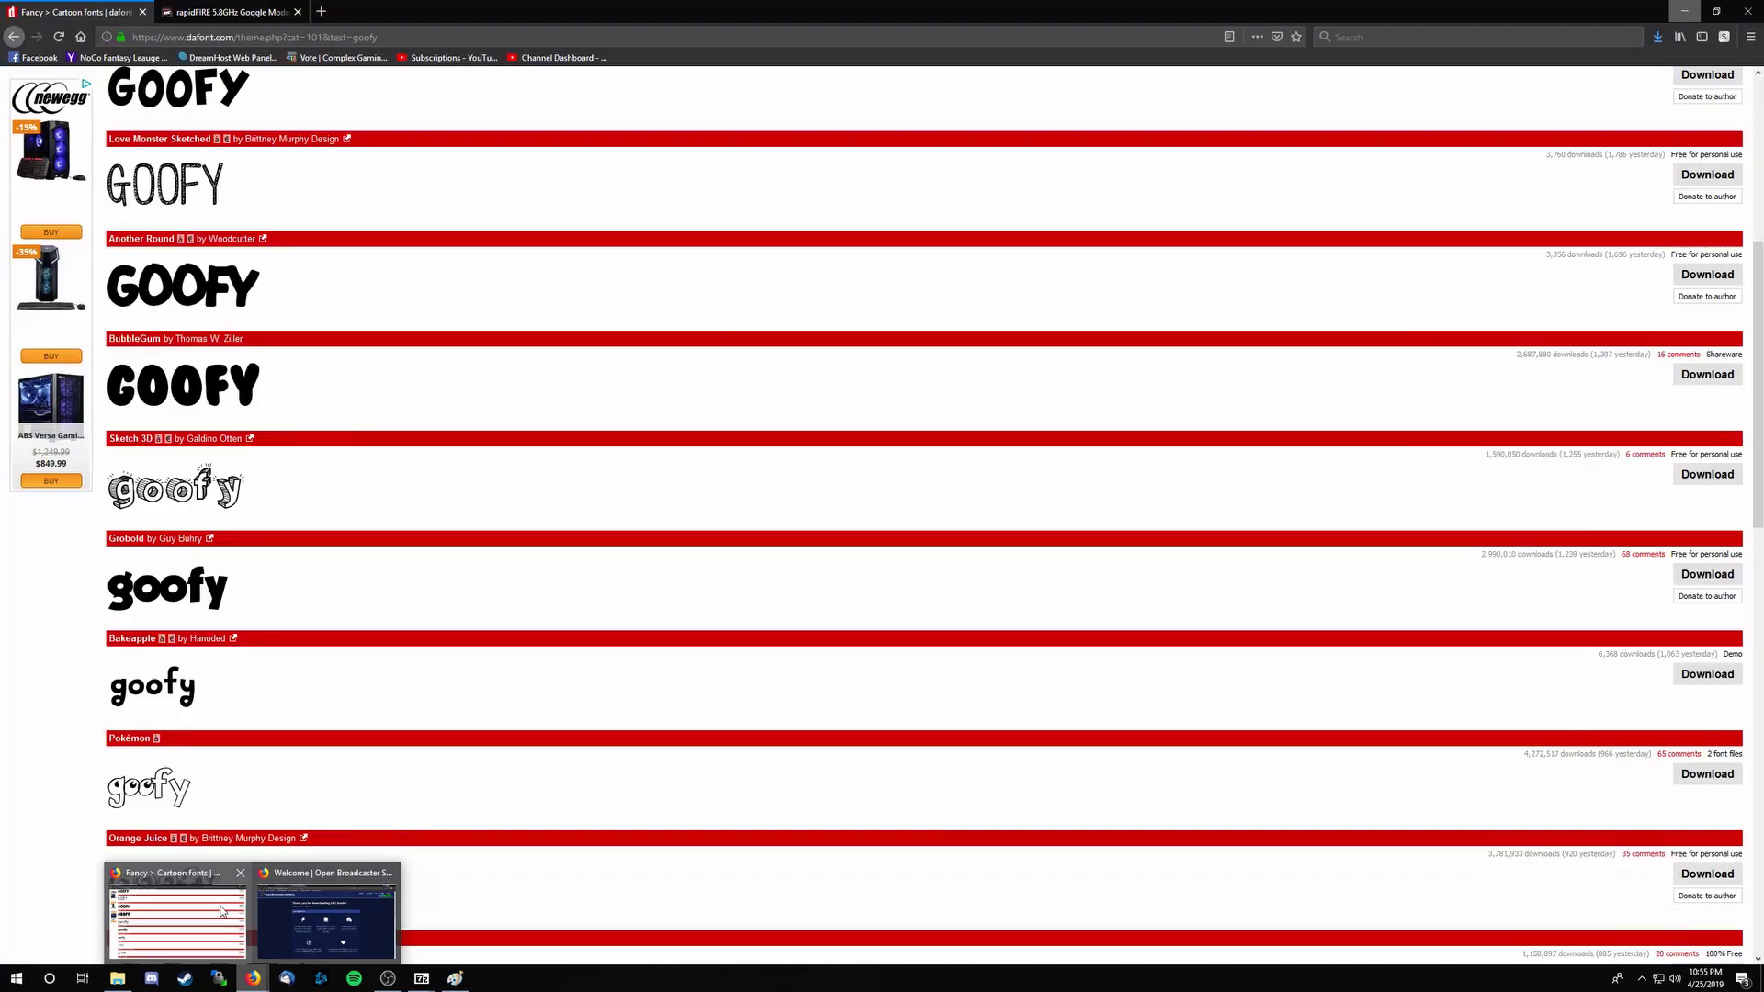
pyautogui.click(222, 912)
pyautogui.click(243, 9)
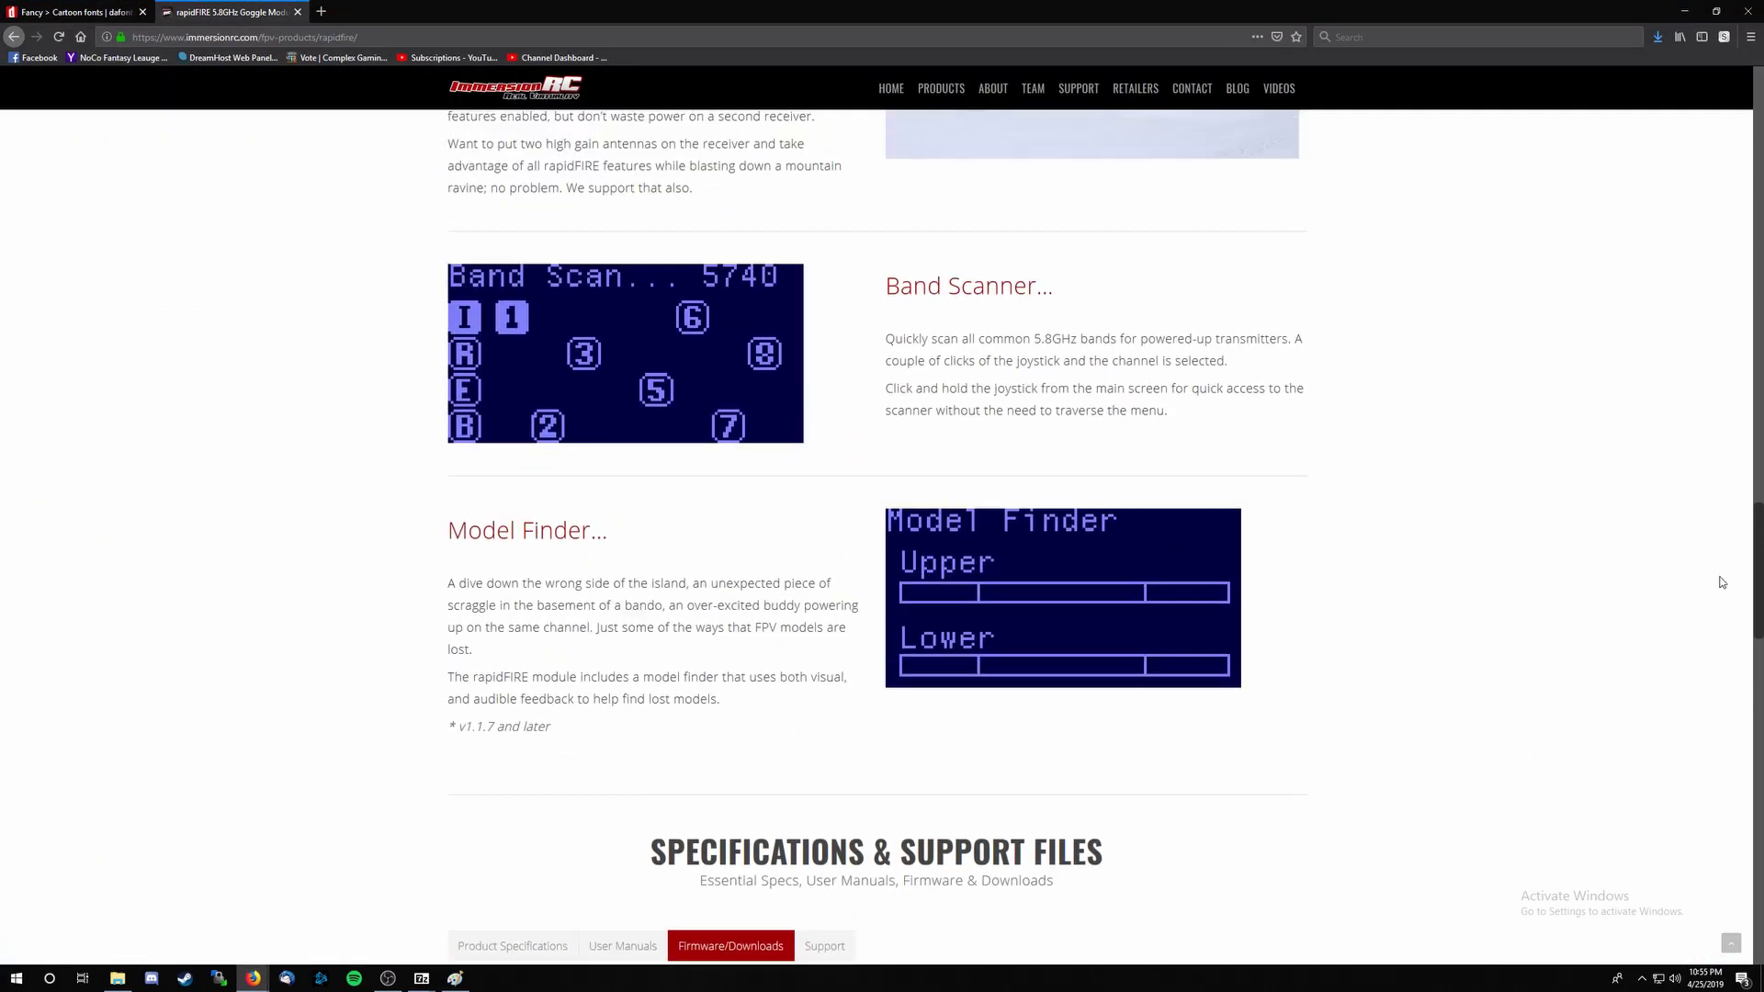
pyautogui.moveTo(1758, 569); pyautogui.dragTo(1758, 133)
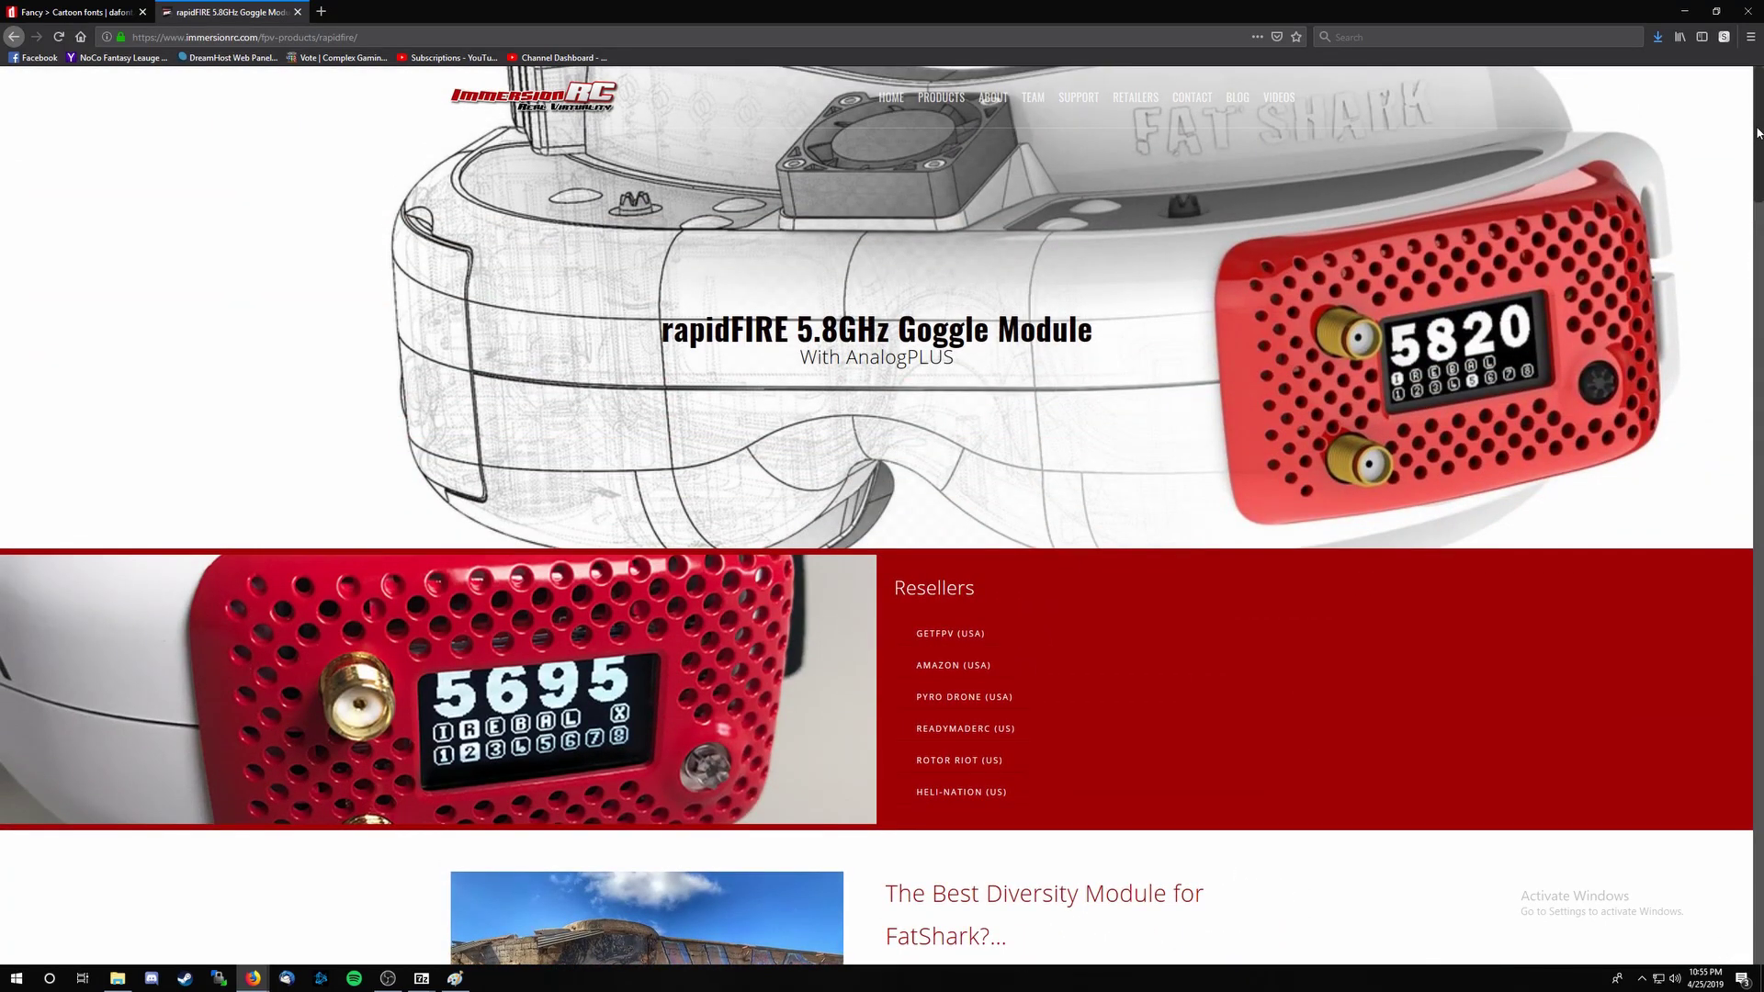
pyautogui.moveTo(1757, 136); pyautogui.dragTo(1760, 124)
pyautogui.moveTo(1757, 171); pyautogui.dragTo(1750, 719)
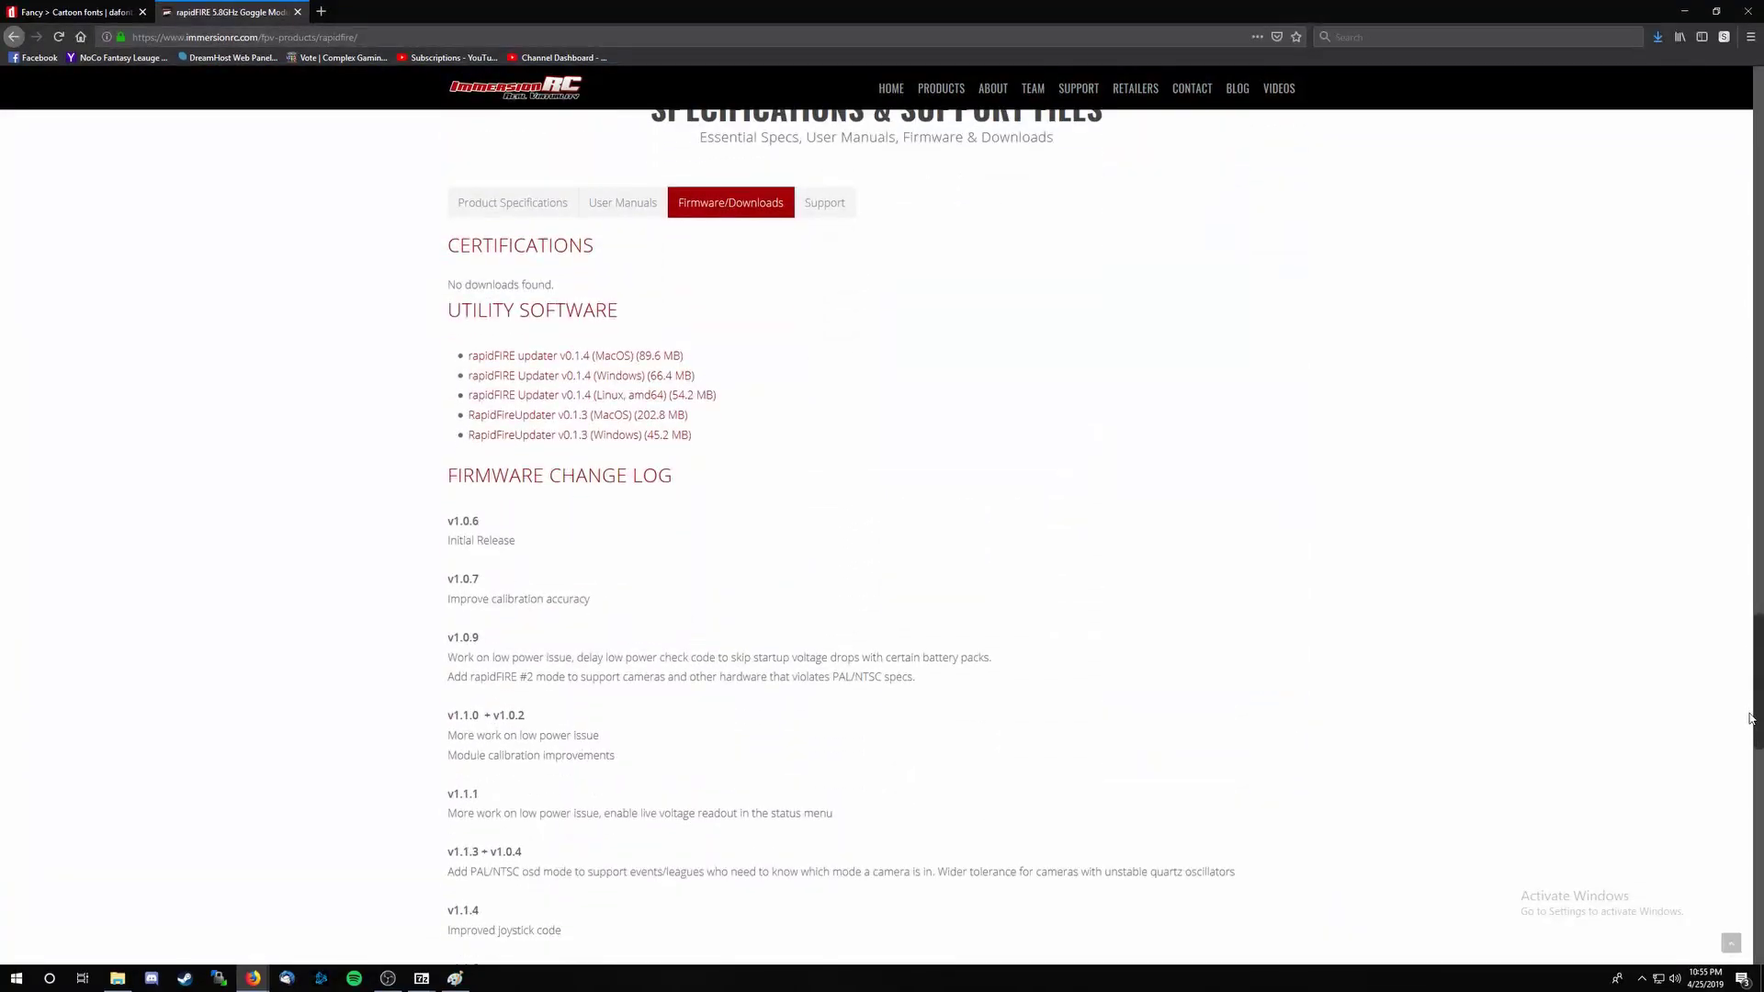
# Show the Firmware/Downloads section and highlight the rapidFIRE Updater v0.1.4 (Windows) link.
pyautogui.click(531, 207)
pyautogui.click(650, 206)
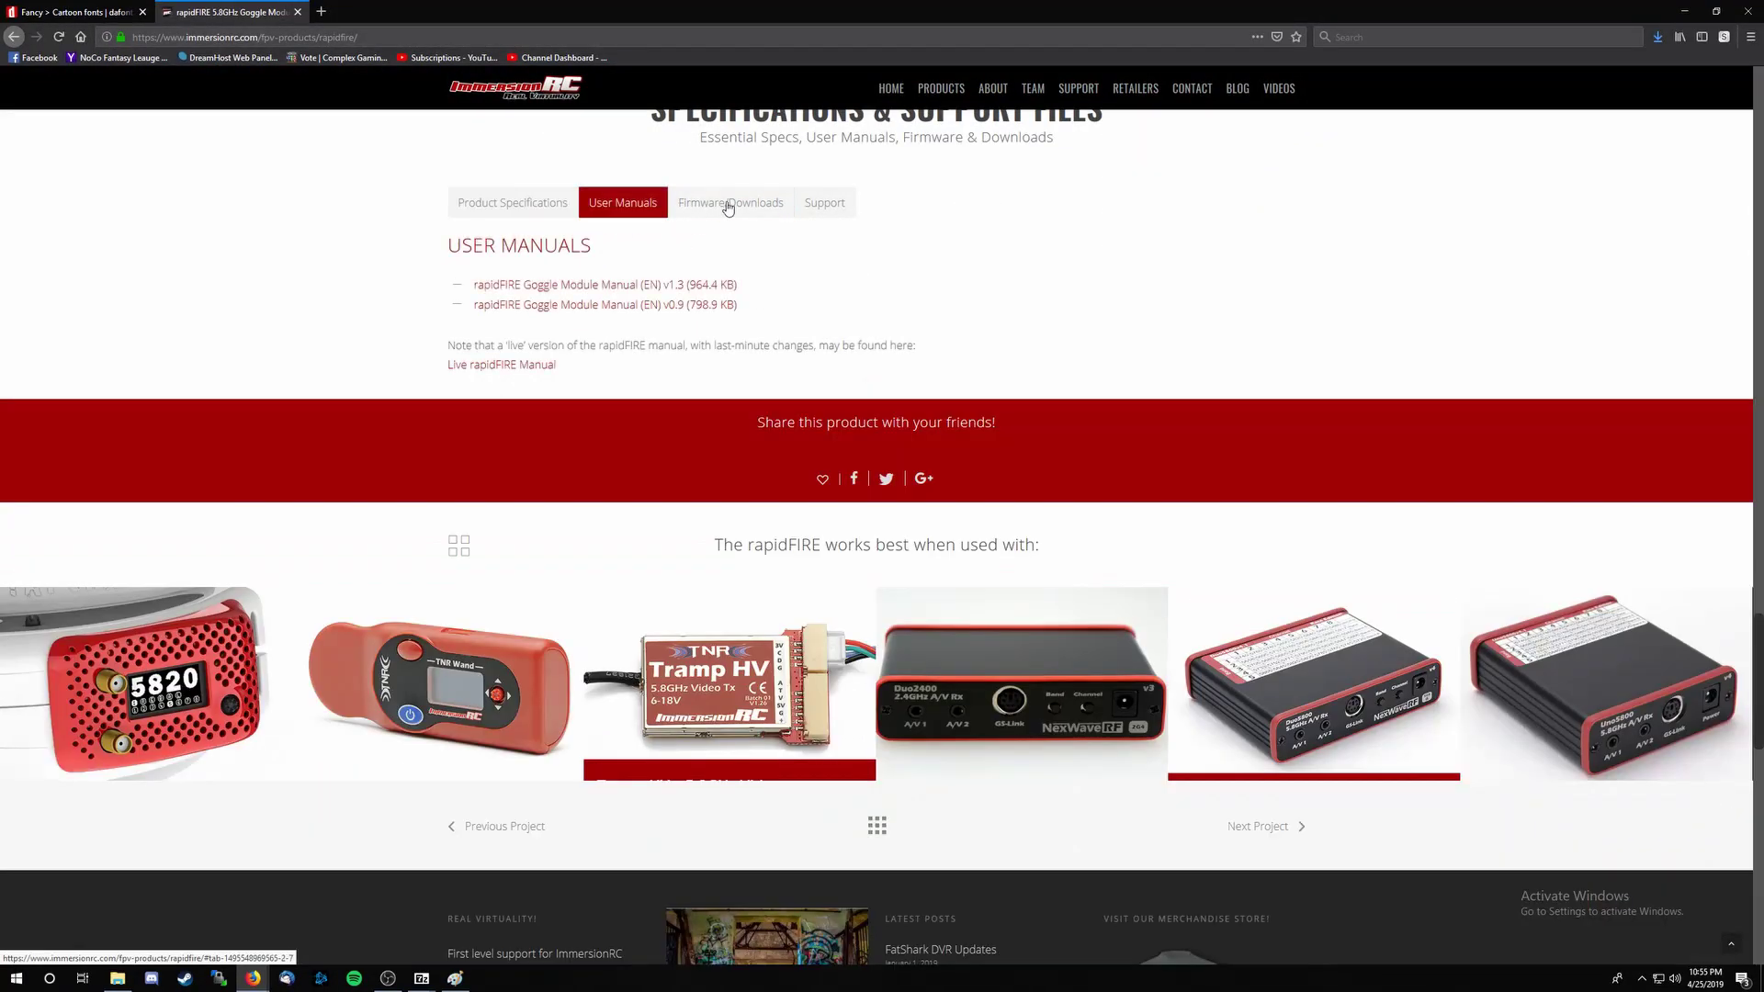
pyautogui.click(729, 206)
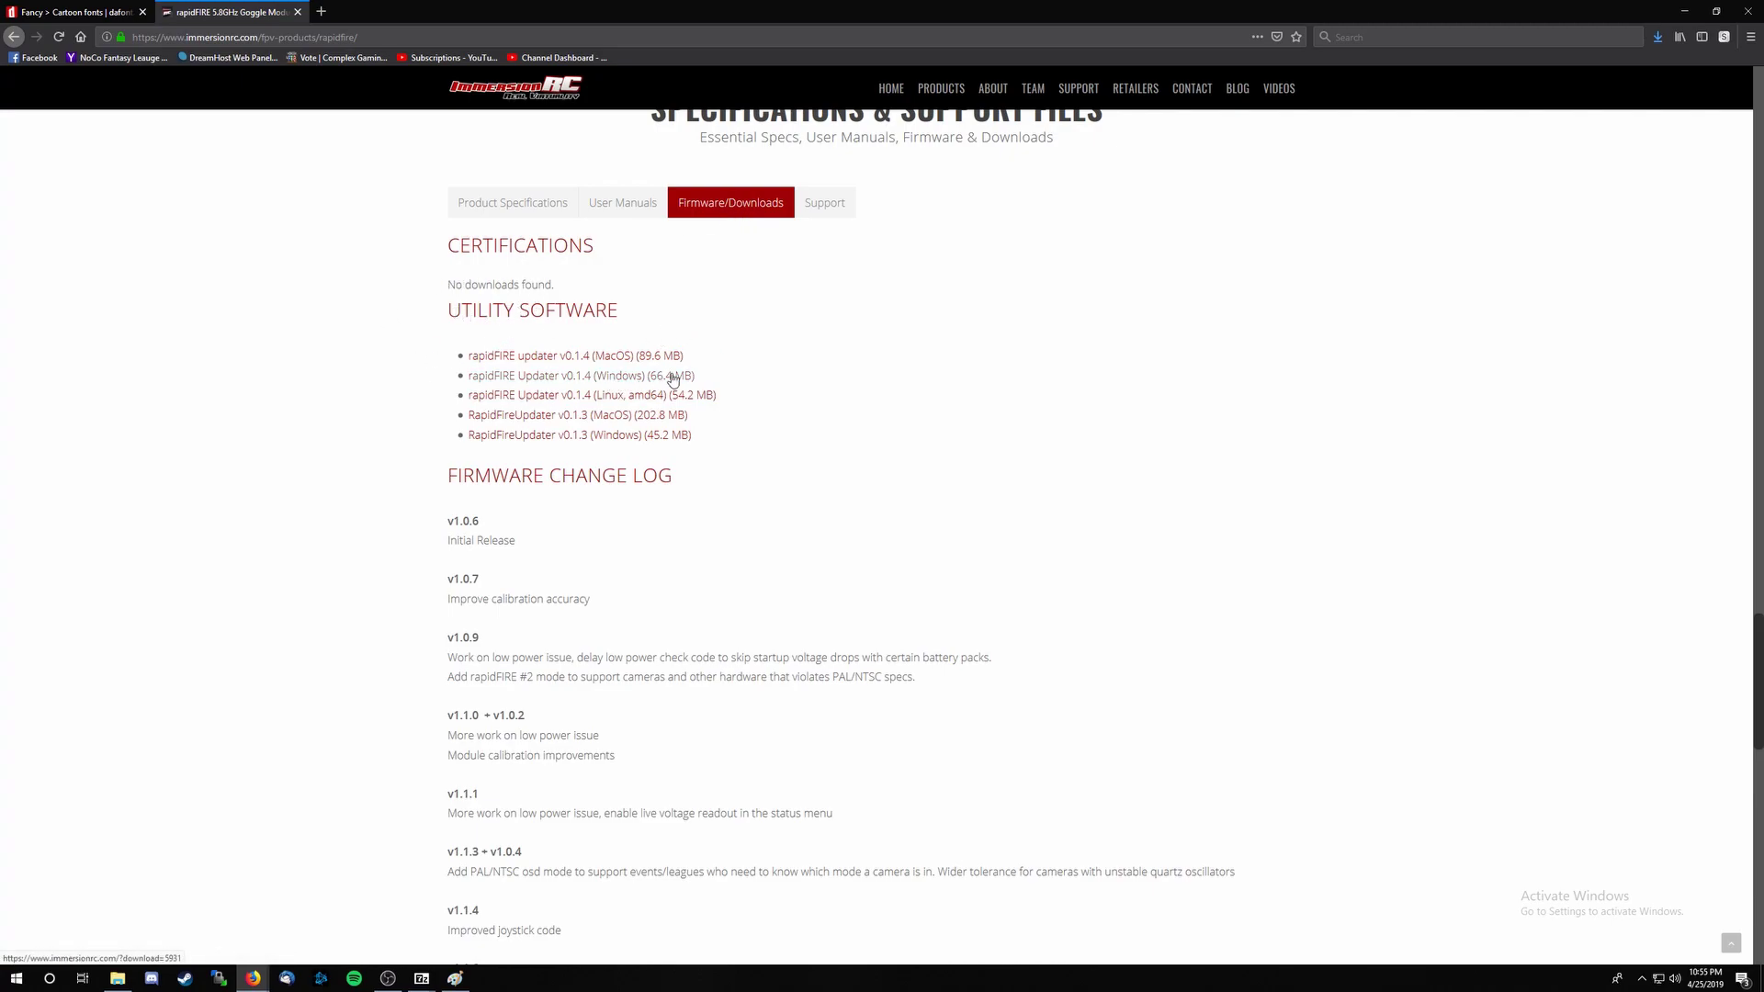
pyautogui.moveTo(698, 377); pyautogui.dragTo(464, 376)
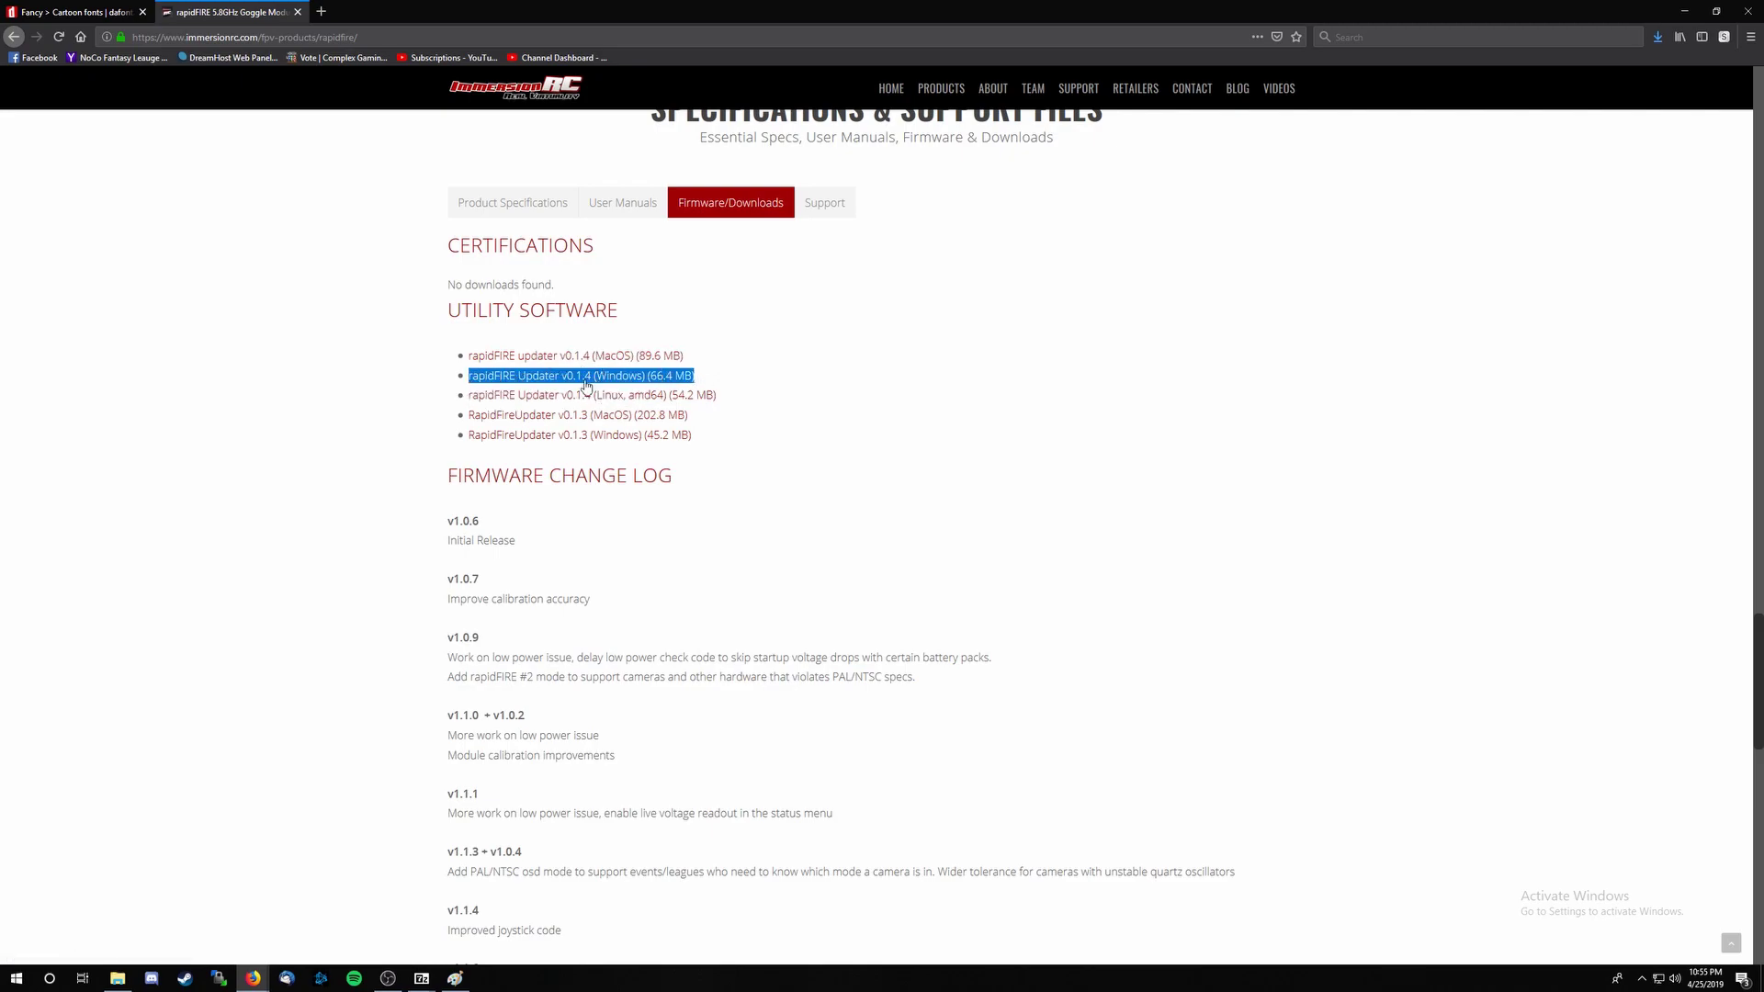
pyautogui.click(740, 374)
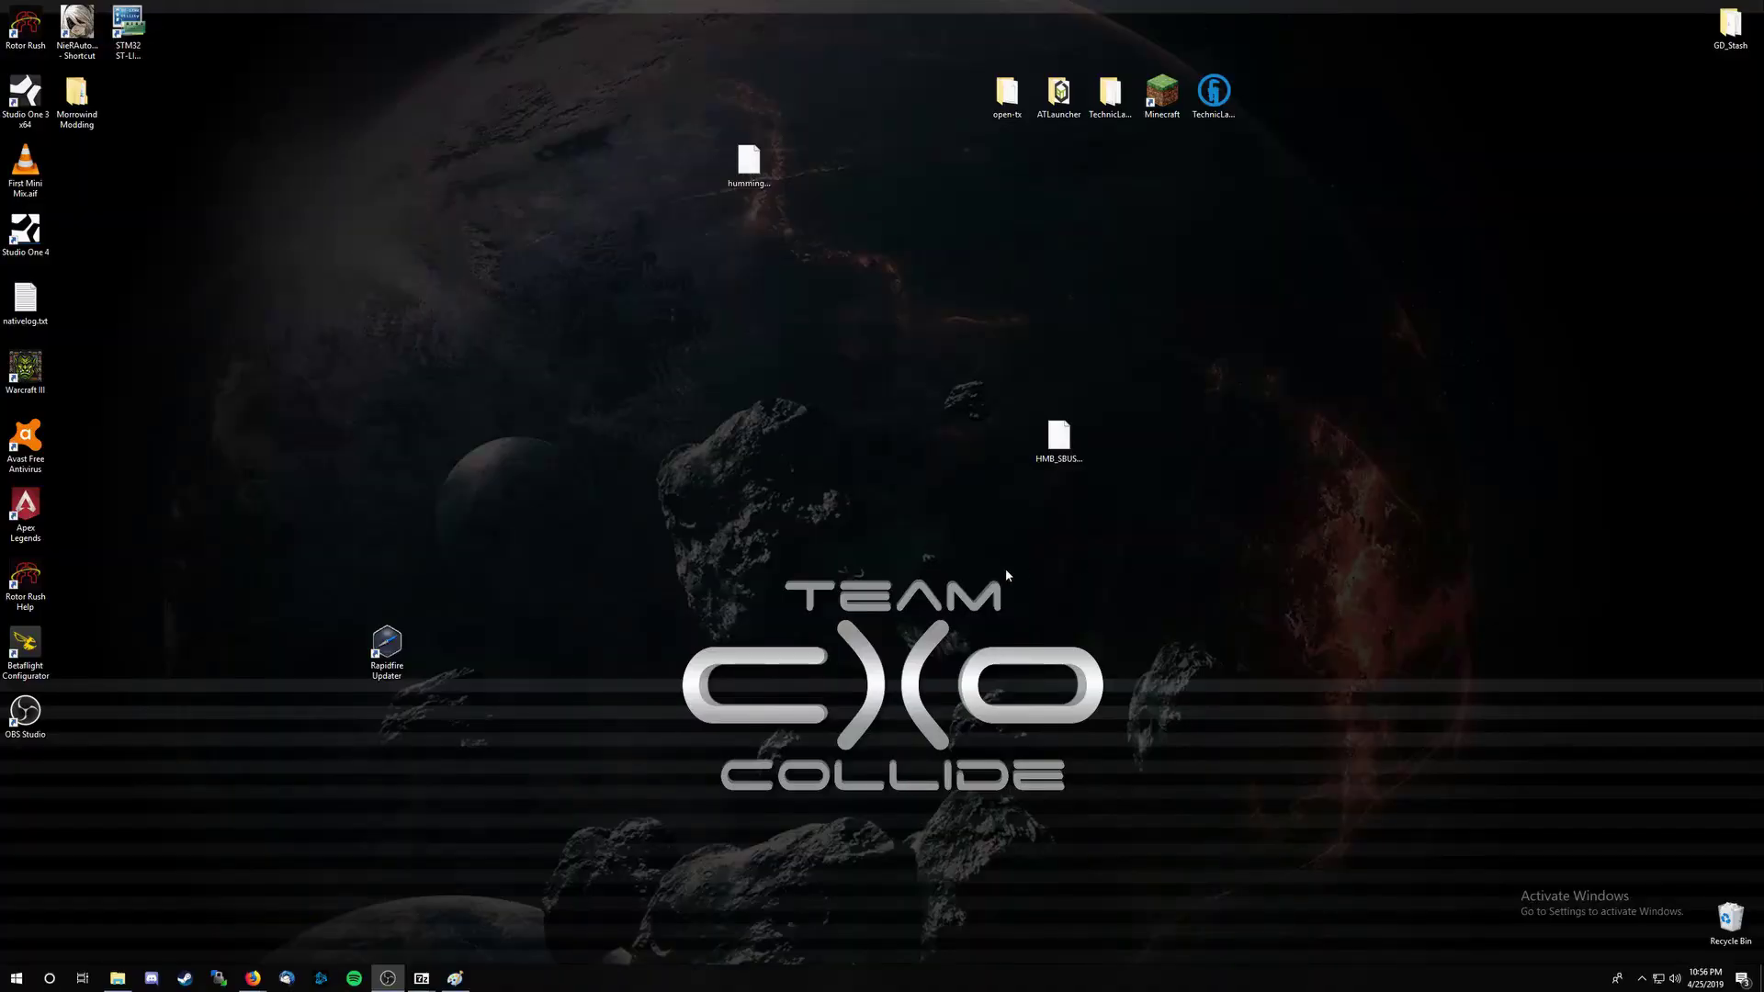
# Launch RapidFire Updater from its desktop shortcut.
pyautogui.click(387, 654)
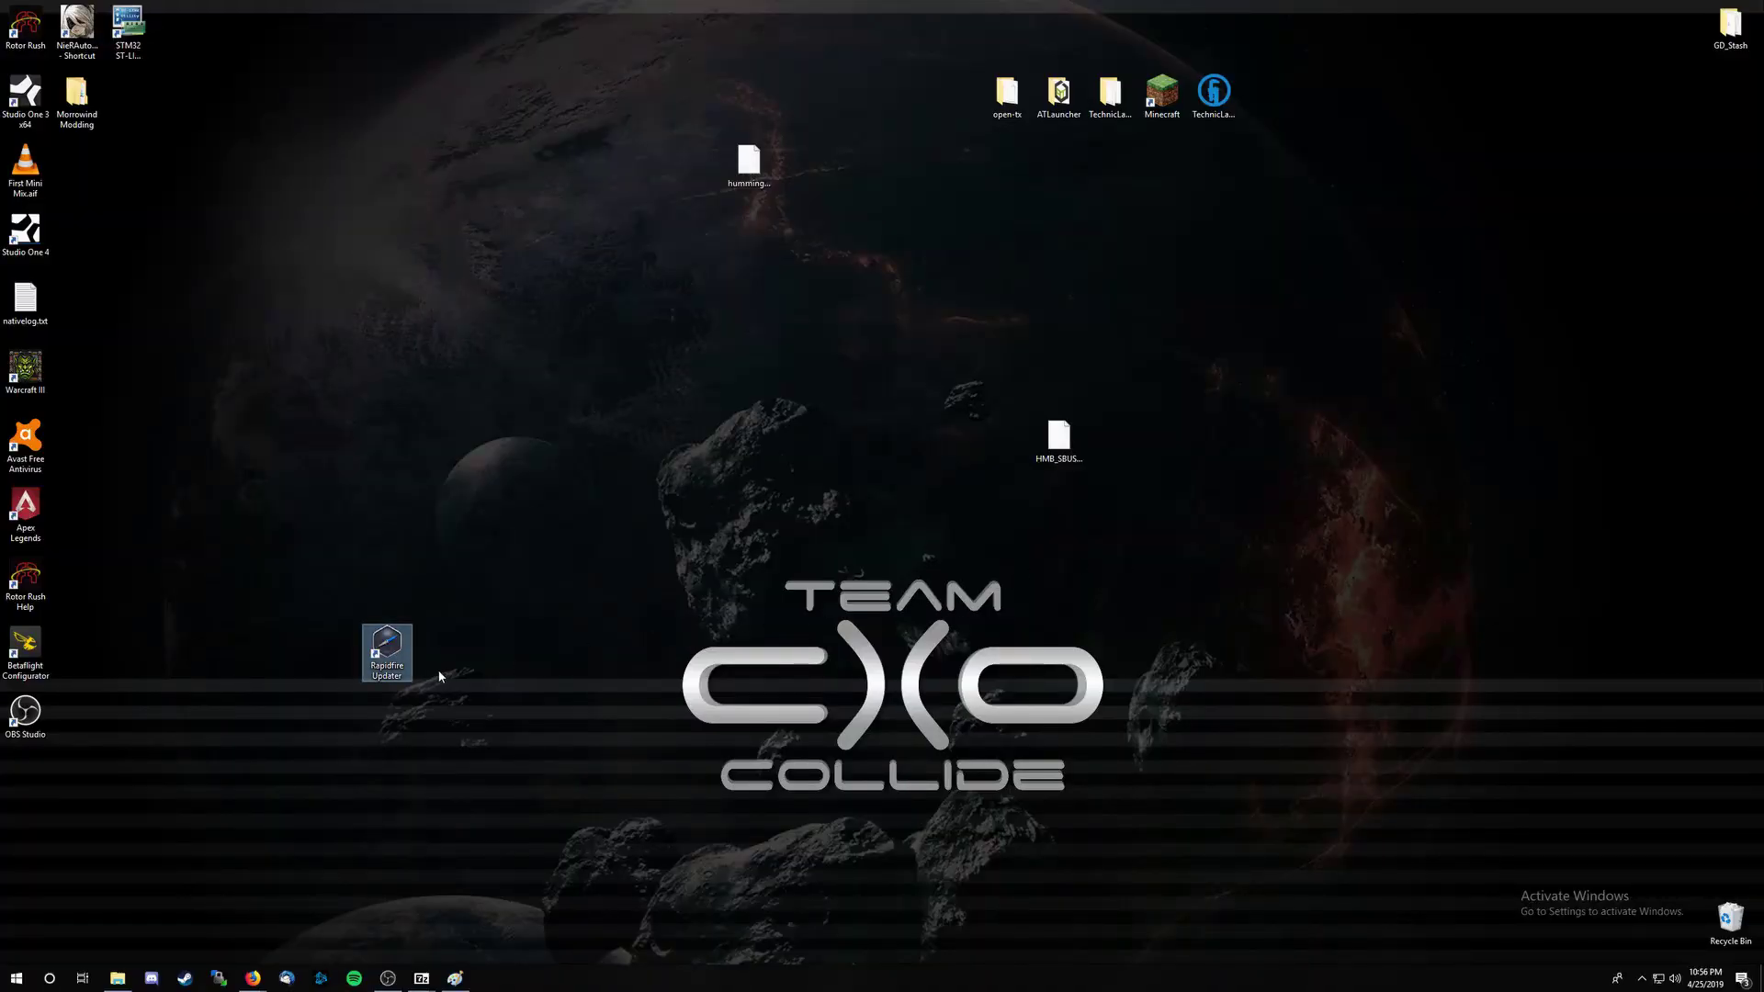
pyautogui.click(458, 646)
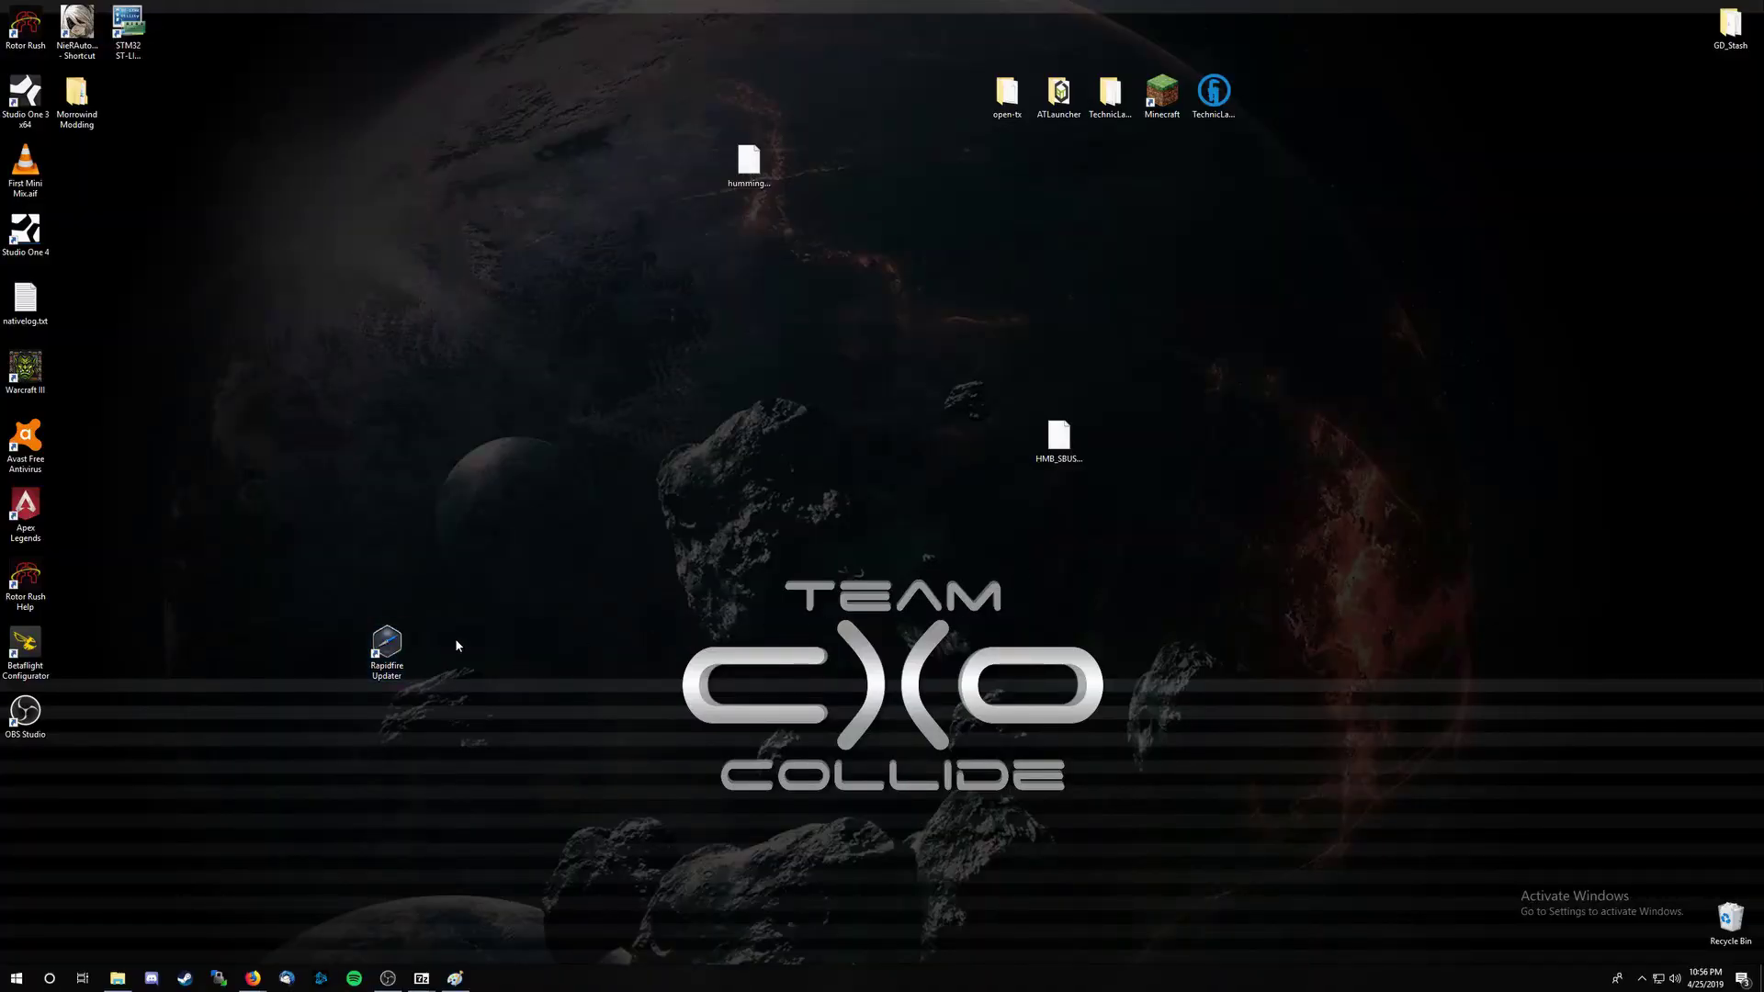
pyautogui.click(394, 649)
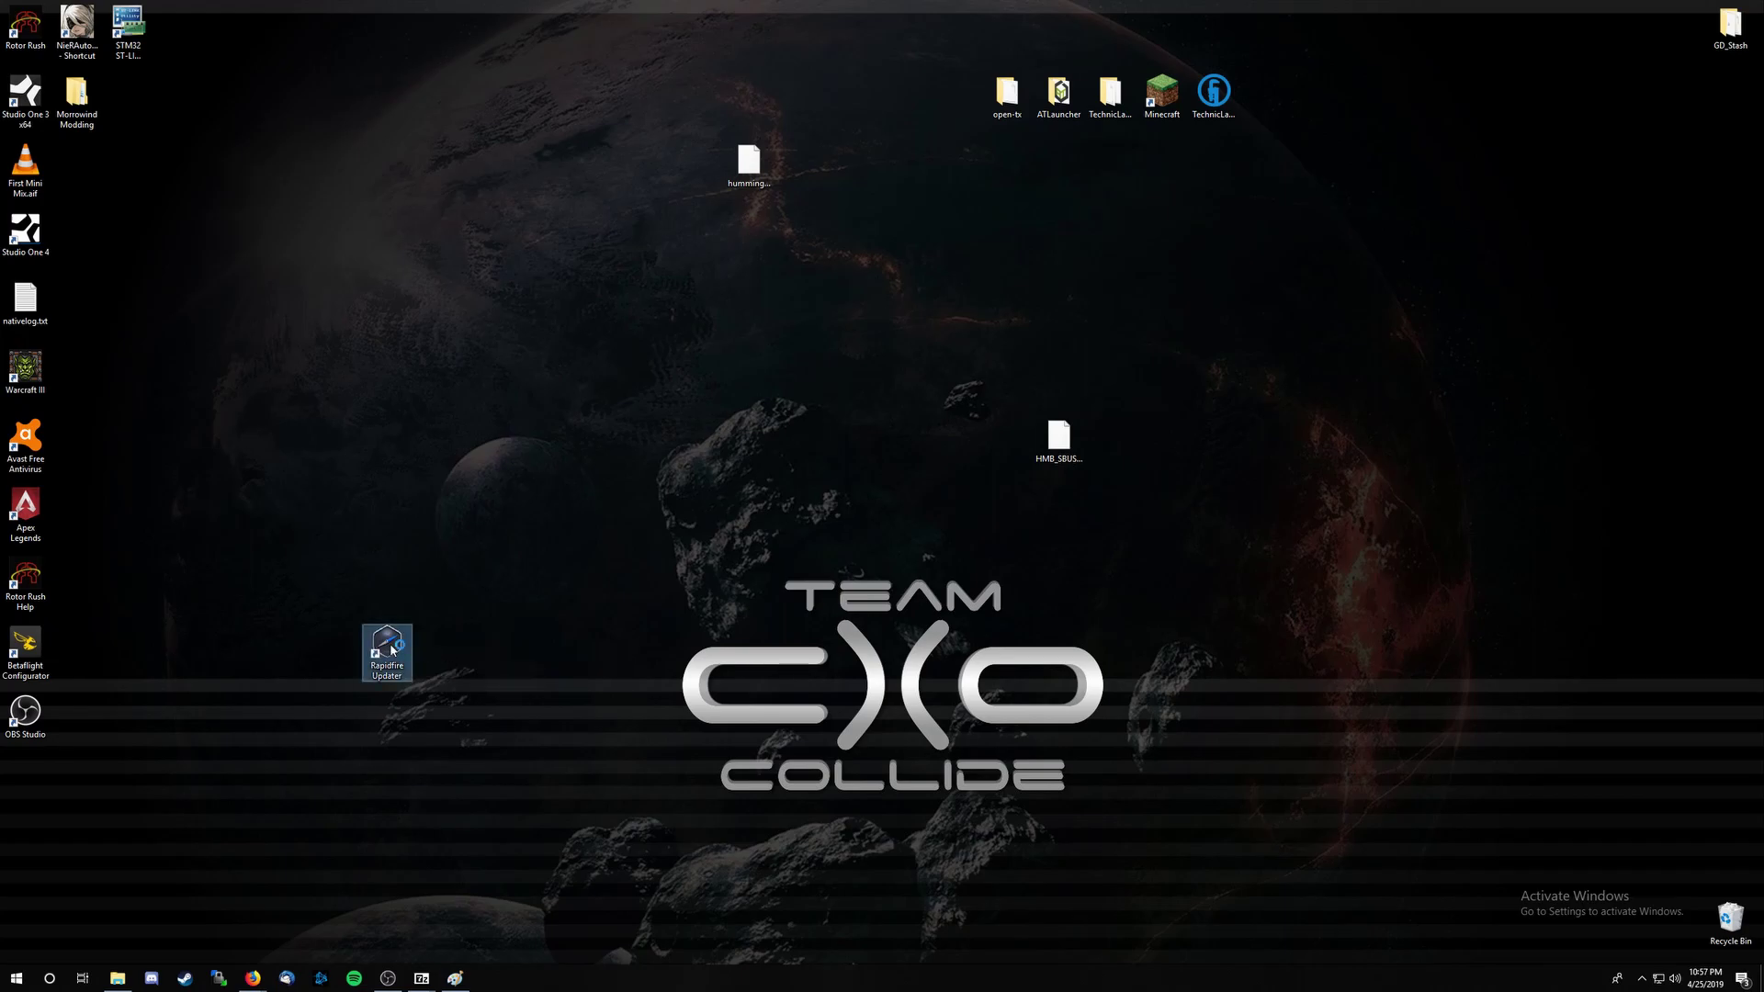
pyautogui.doubleClick(392, 650)
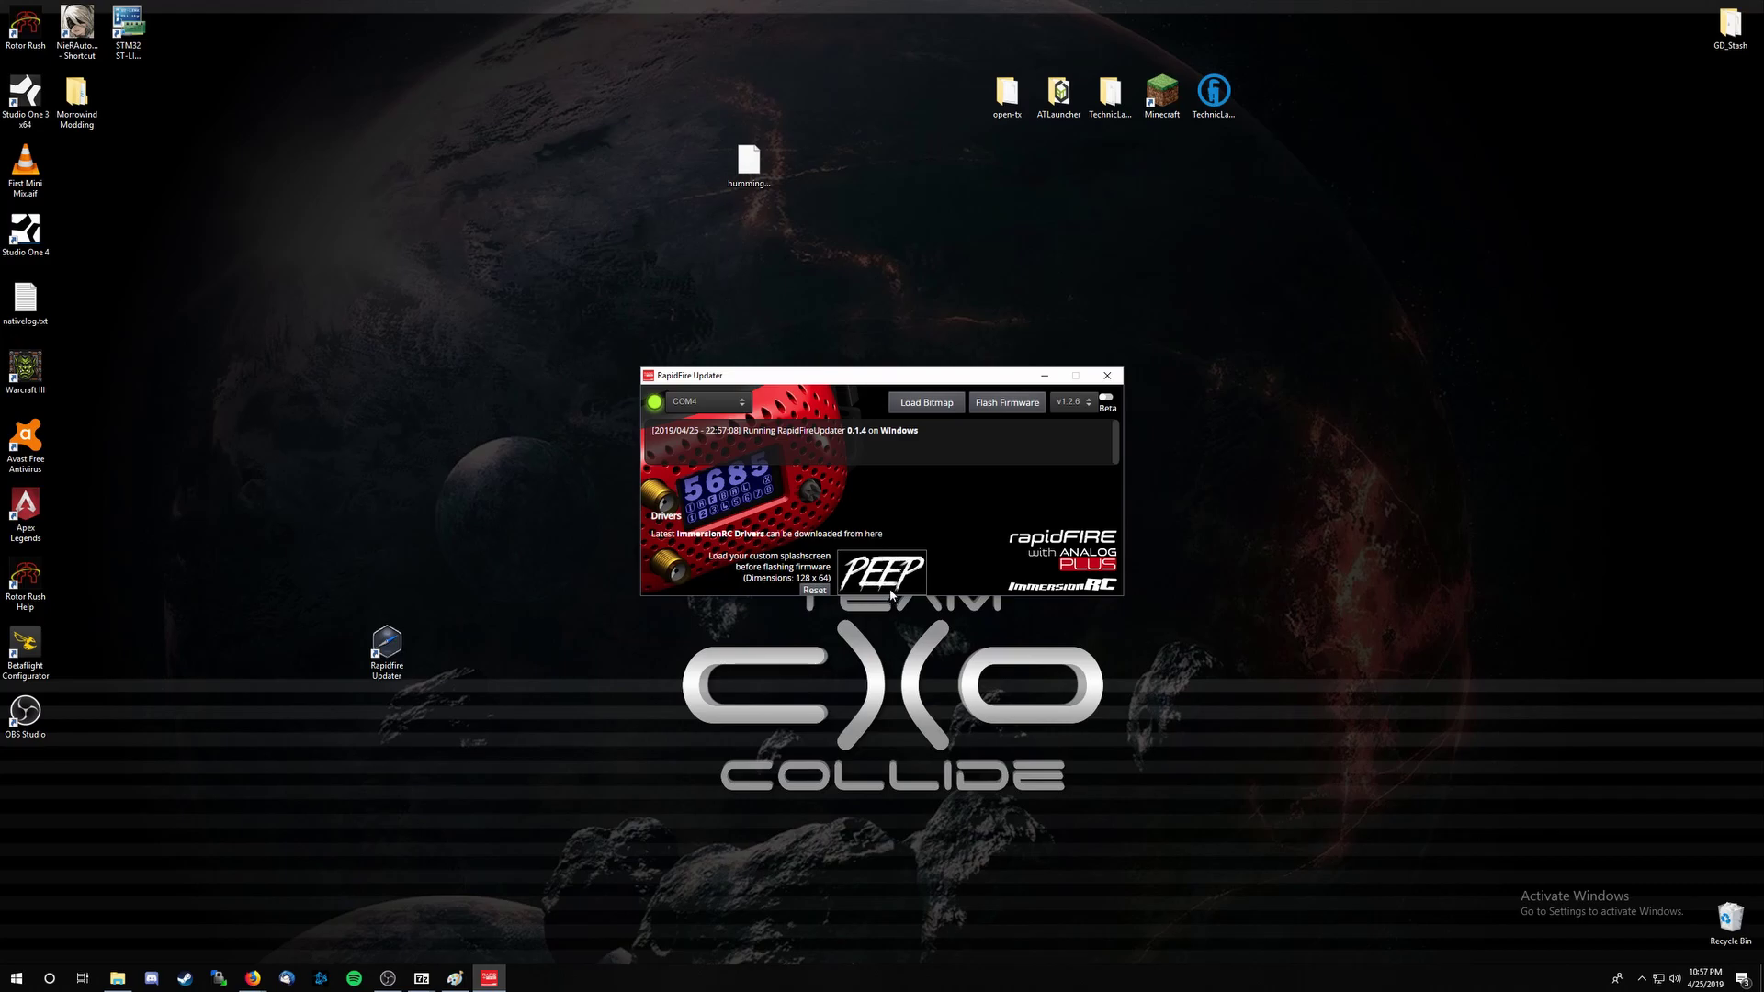
# Reset the splashscreen, then load goofy.png from RF screens as the custom splash image.
pyautogui.click(814, 590)
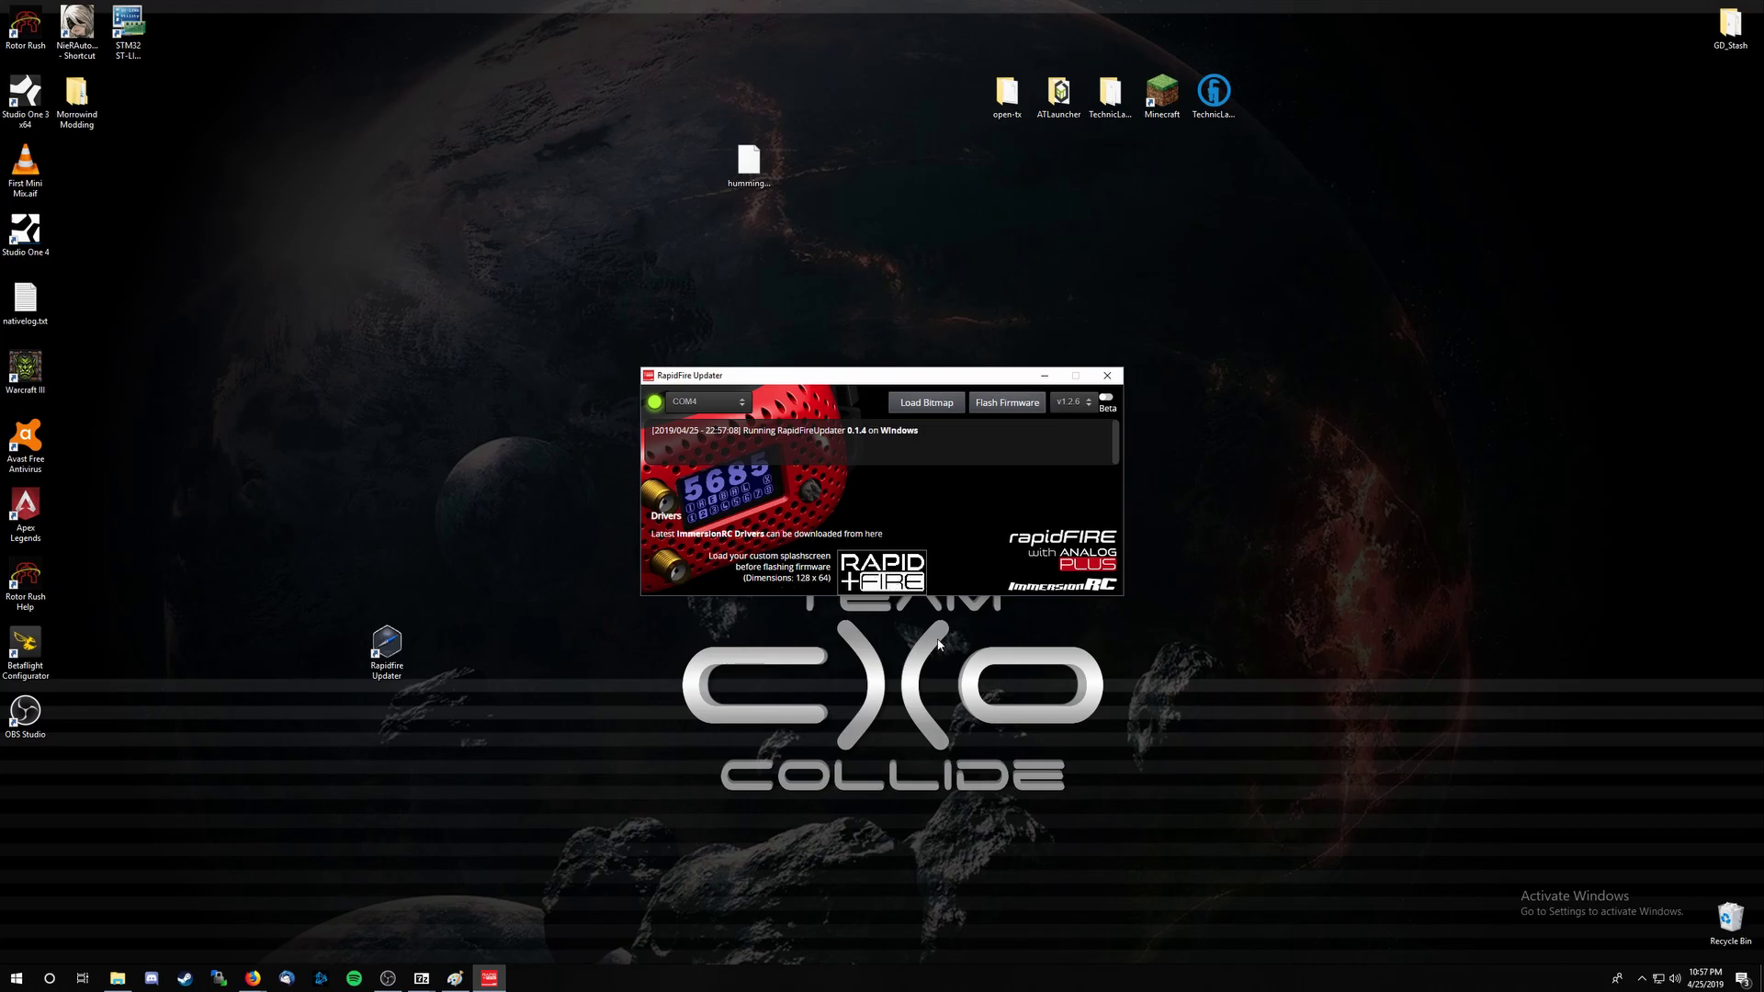
pyautogui.click(896, 566)
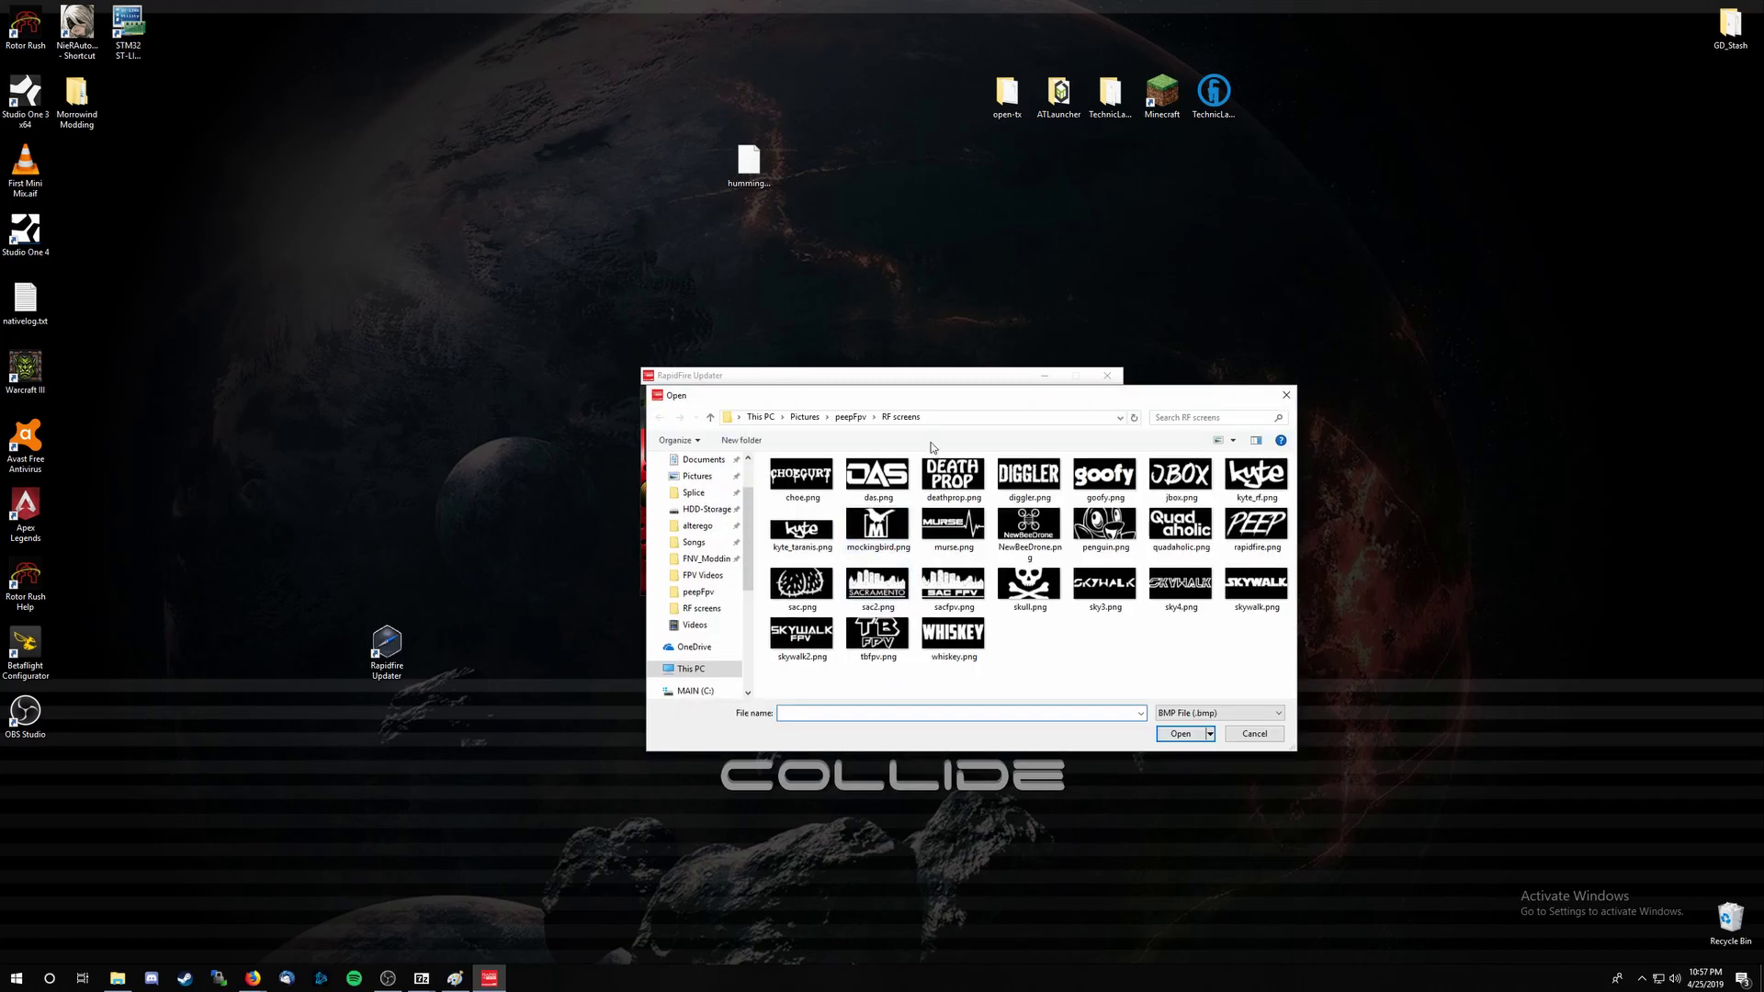
pyautogui.moveTo(947, 399); pyautogui.dragTo(911, 400)
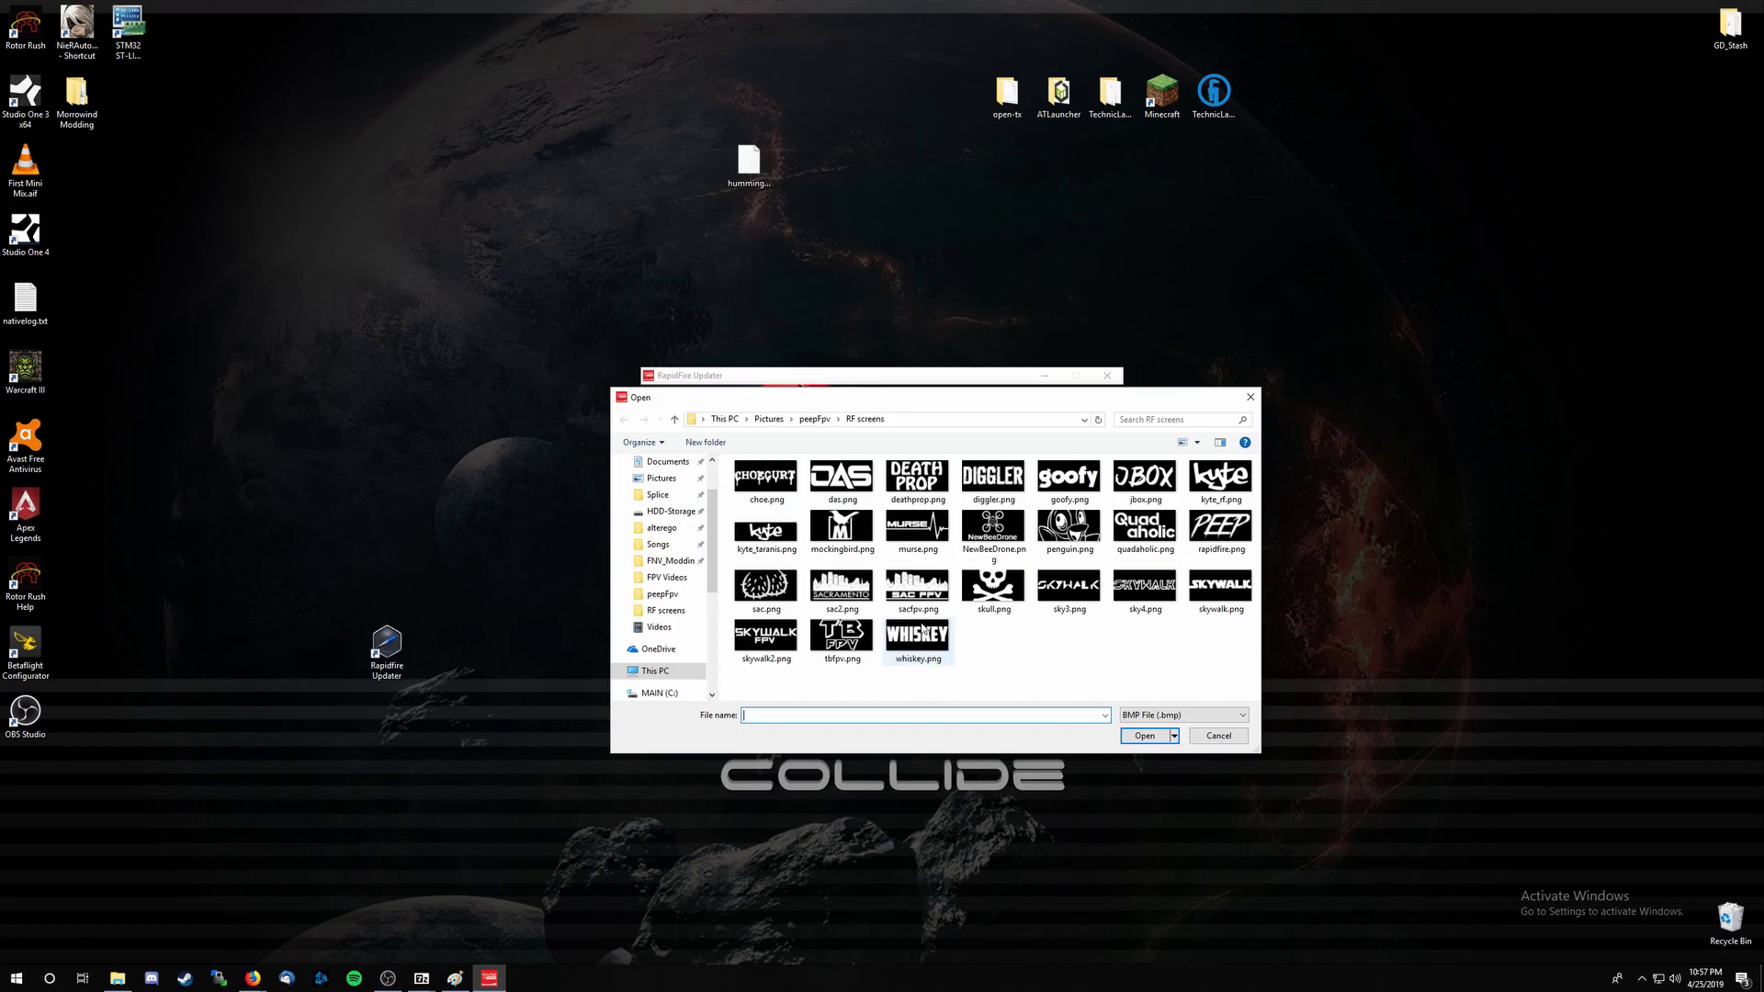
pyautogui.click(1071, 489)
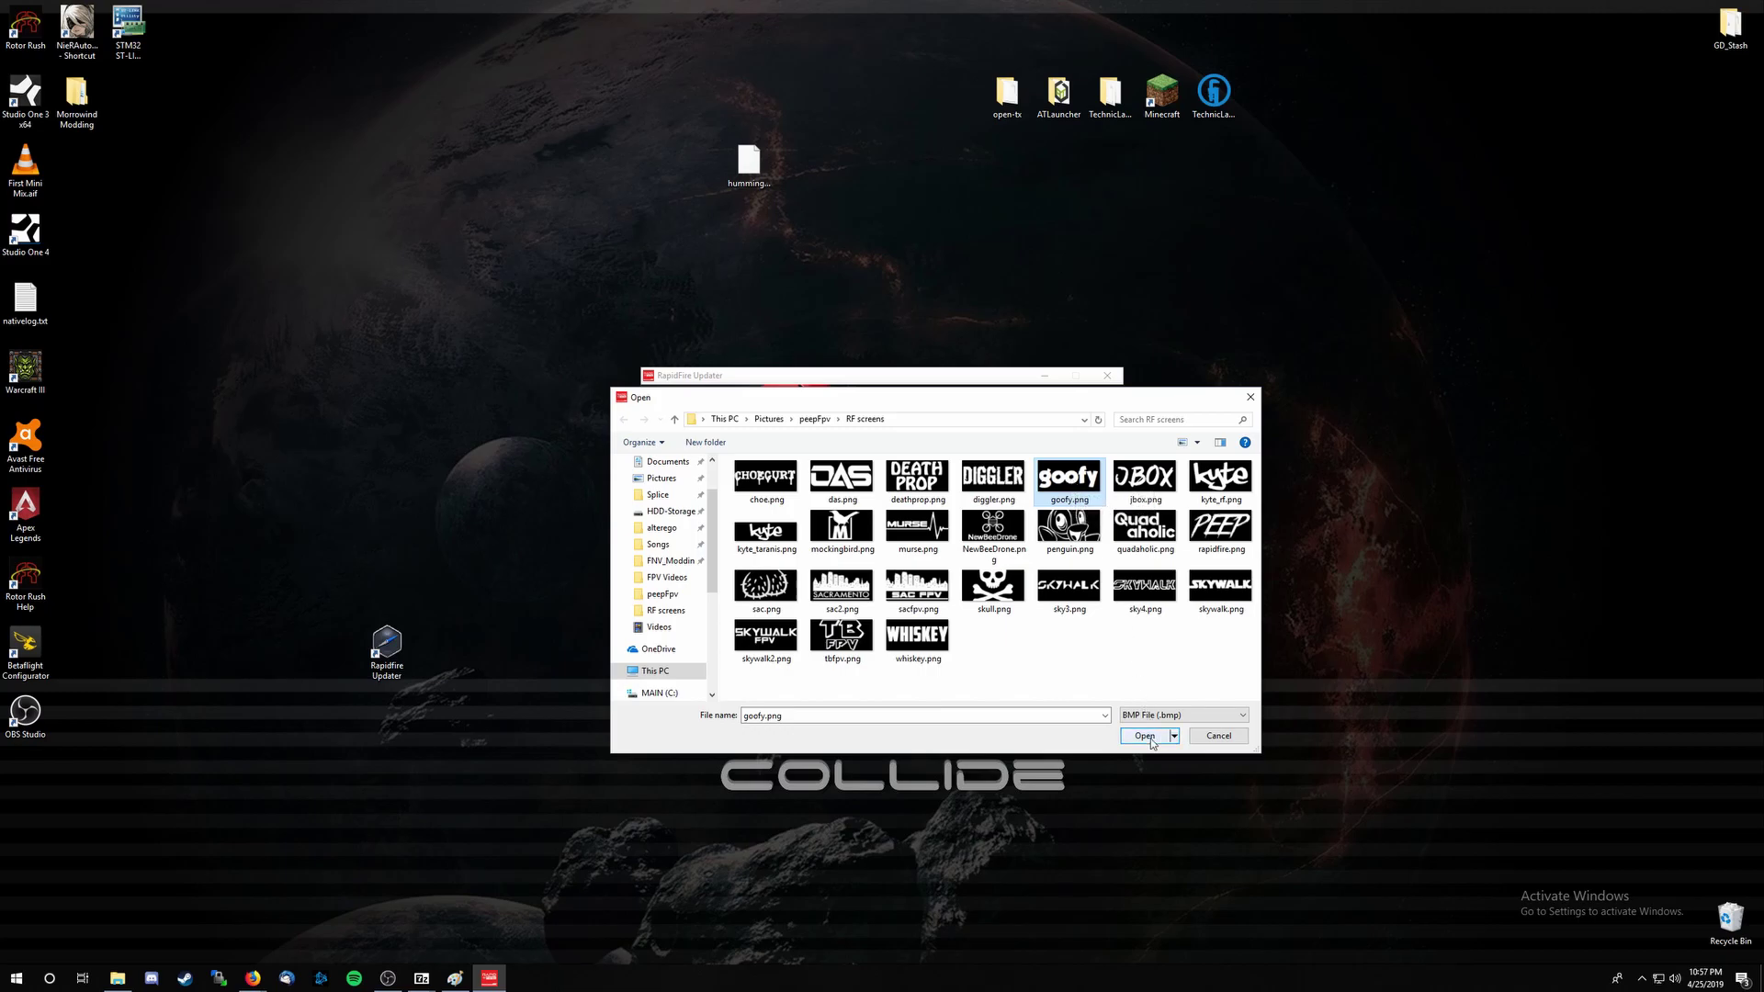
pyautogui.click(1144, 736)
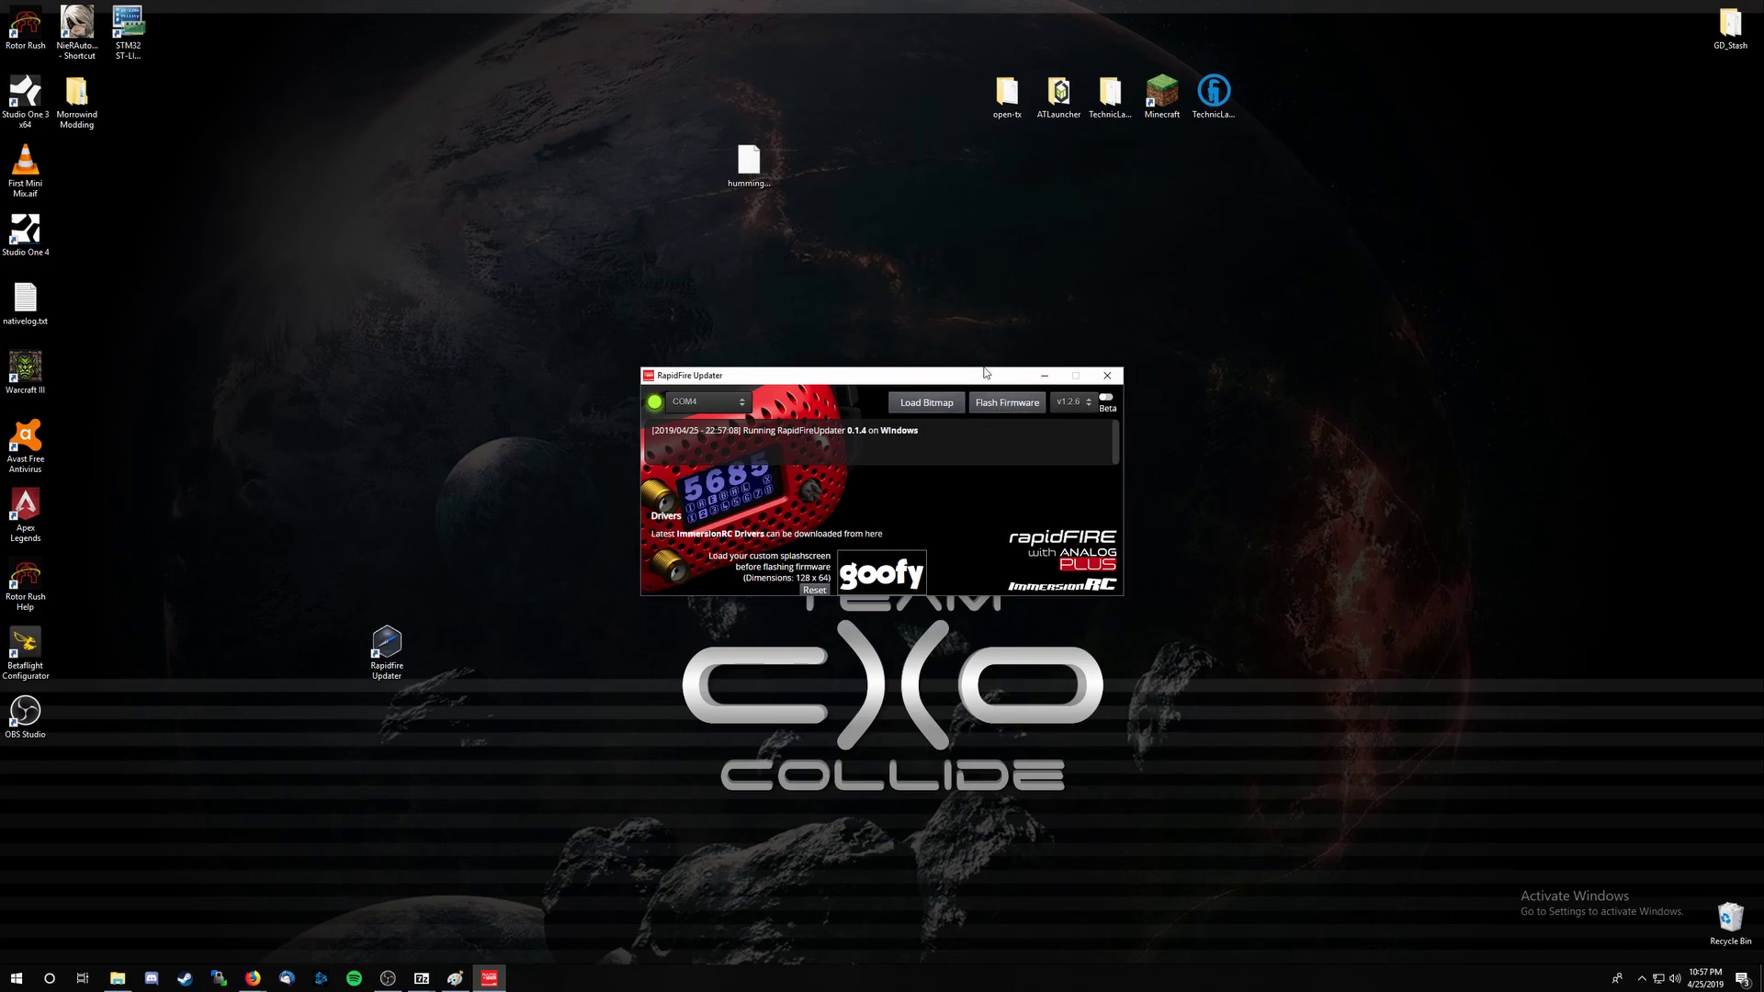
# Try firmware v1.2.8 with Beta on, then select v1.2.6 and switch Beta off.
pyautogui.click(1086, 403)
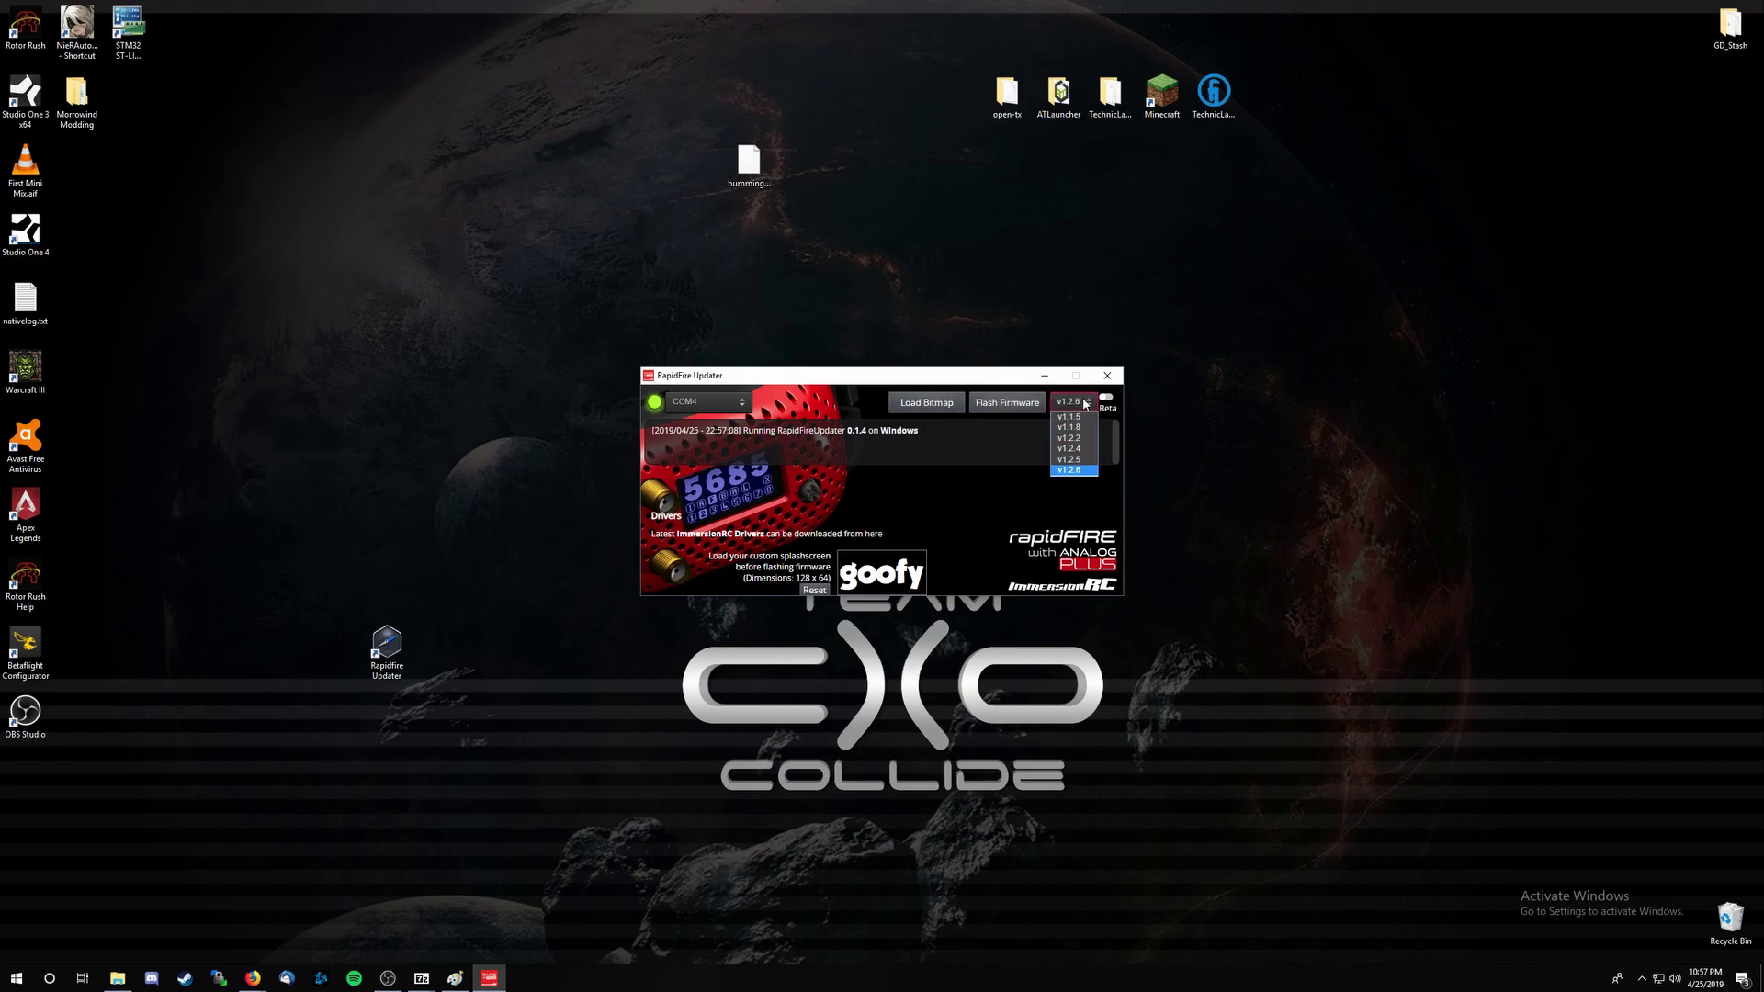
pyautogui.click(1077, 470)
pyautogui.click(1103, 401)
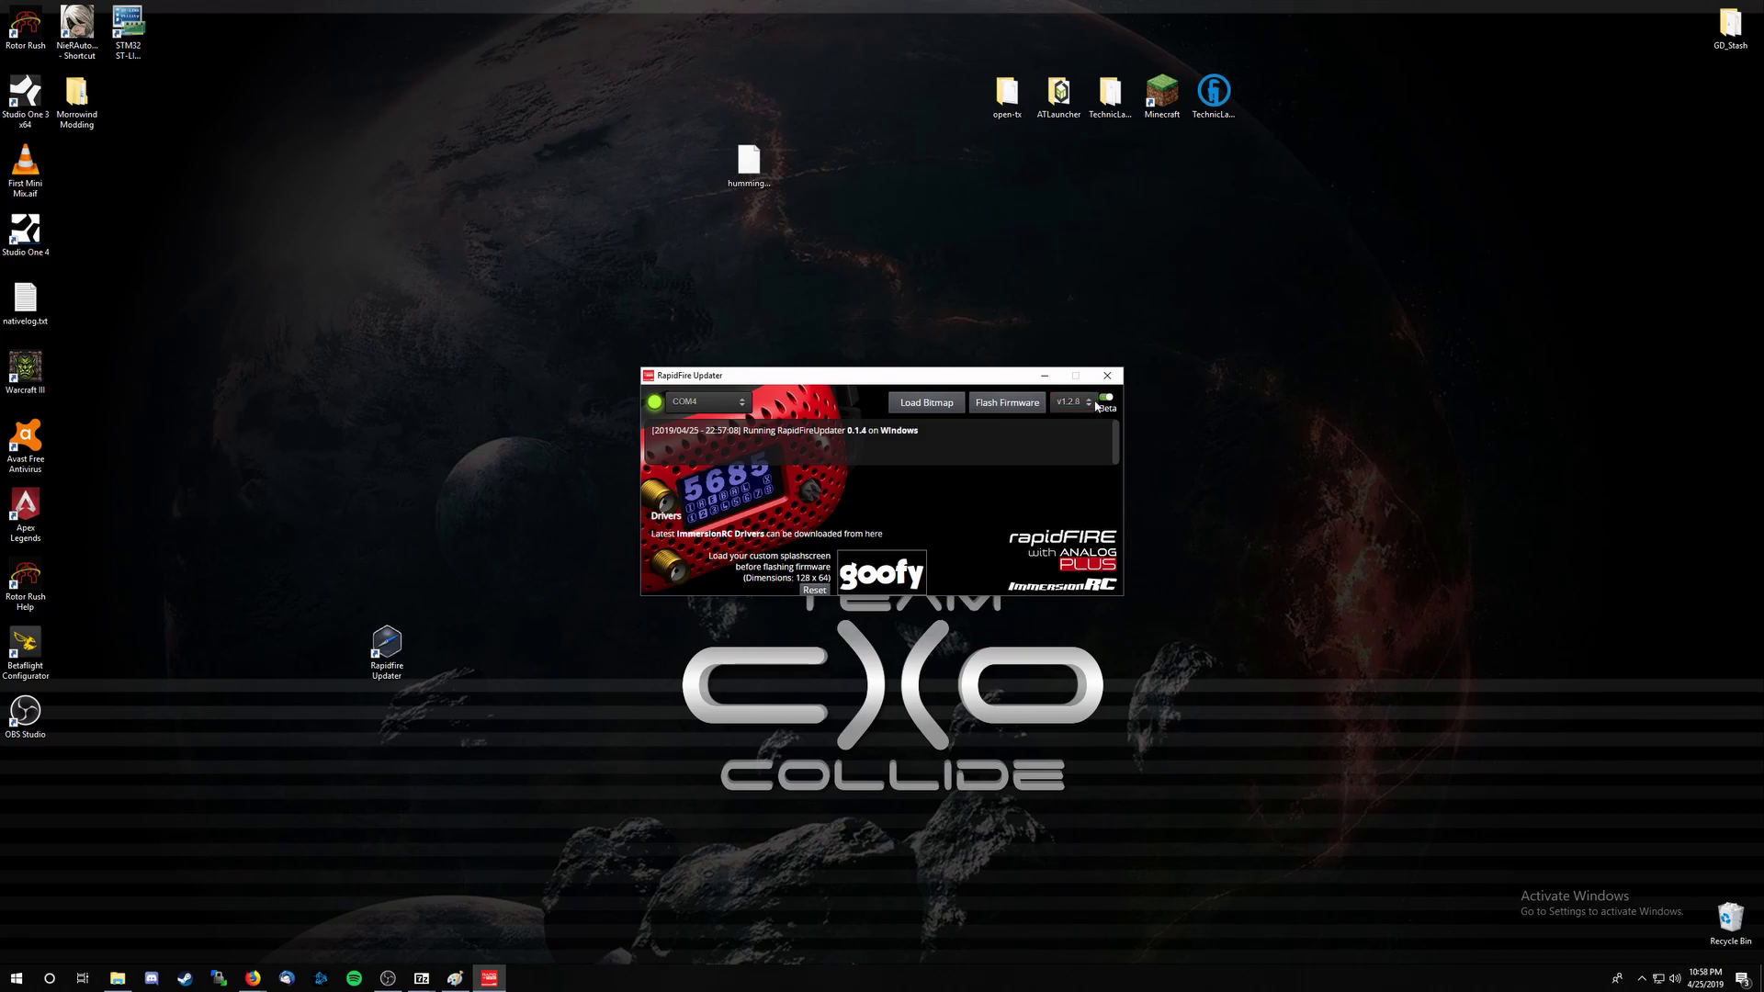
pyautogui.click(1093, 405)
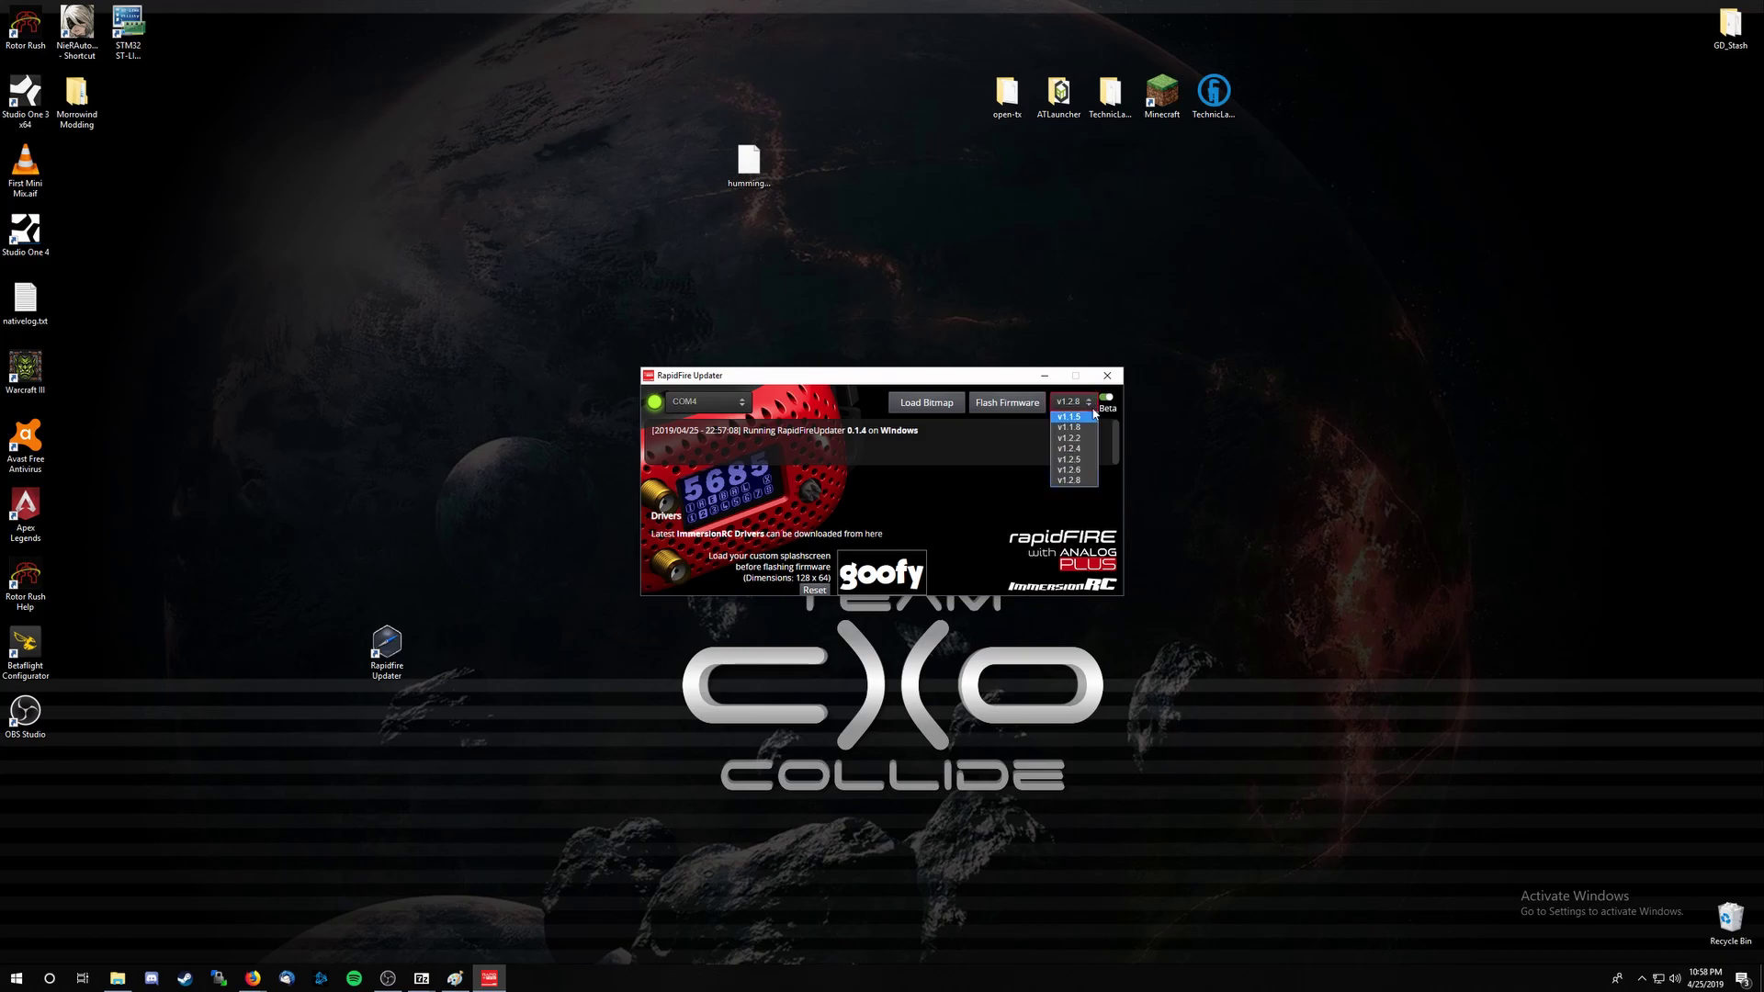
pyautogui.click(1092, 408)
pyautogui.click(1092, 406)
pyautogui.click(1070, 470)
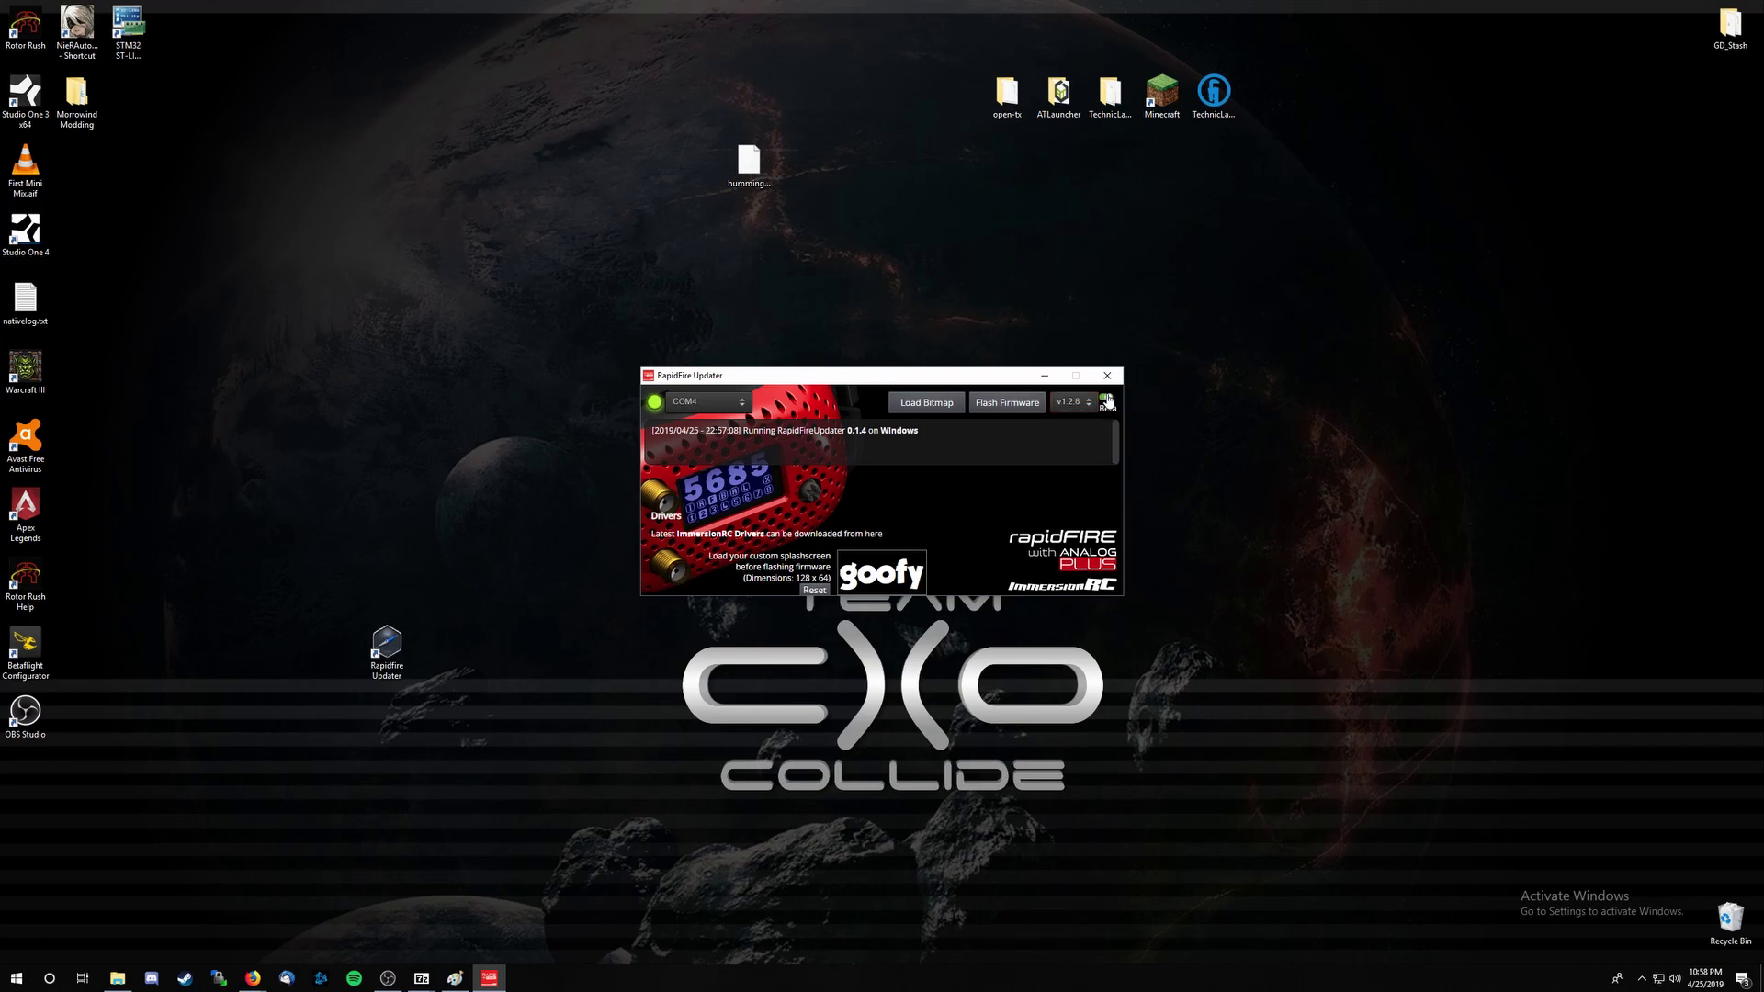
pyautogui.click(1107, 401)
pyautogui.click(1085, 407)
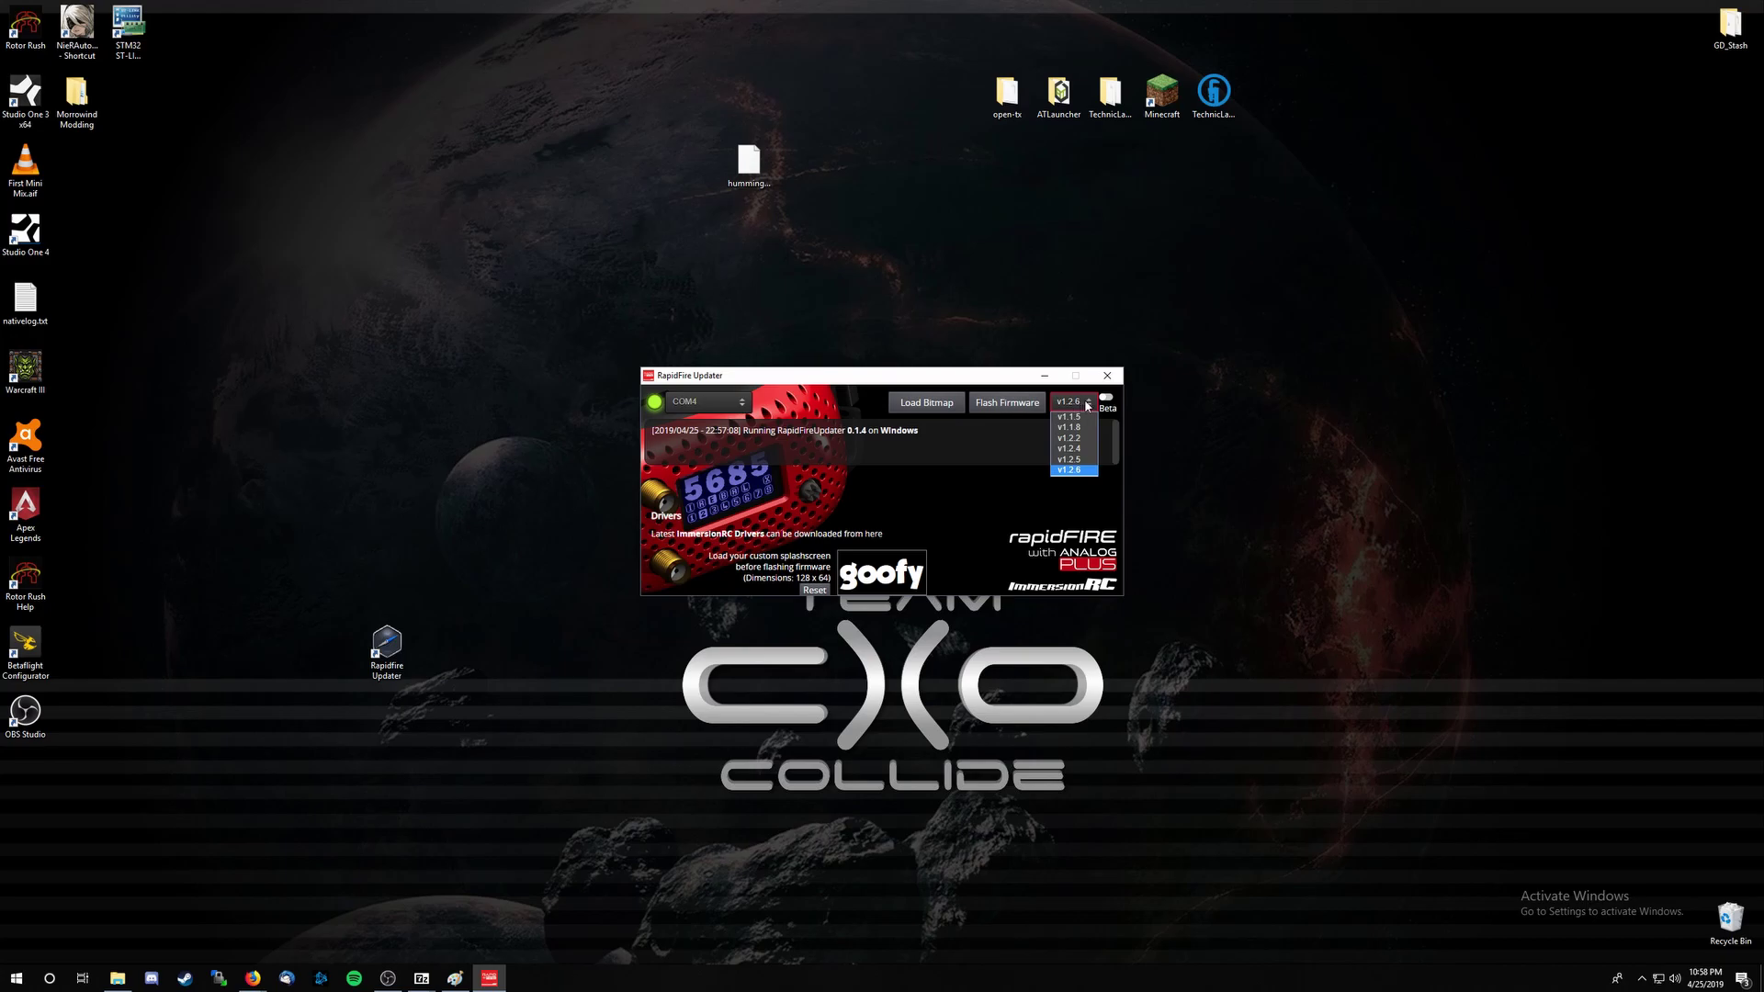
pyautogui.click(1082, 408)
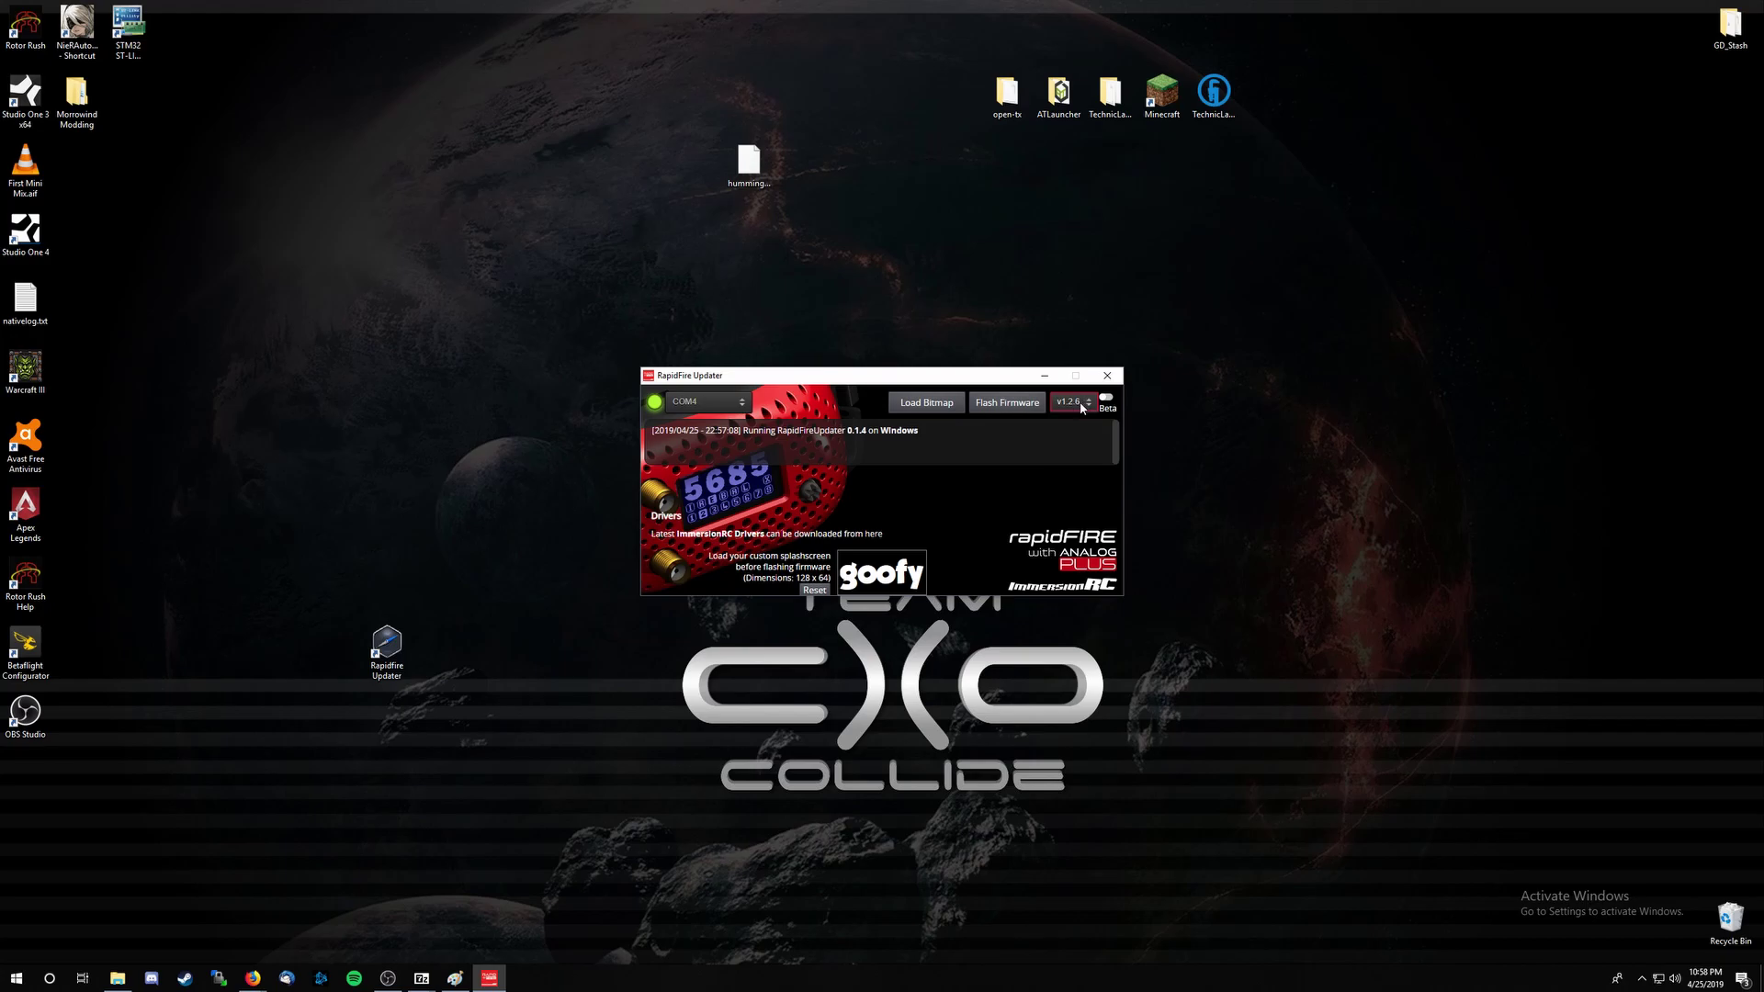
# Start flashing firmware v1.2.6 with the goofy splashscreen to the goggle module.
pyautogui.click(1017, 409)
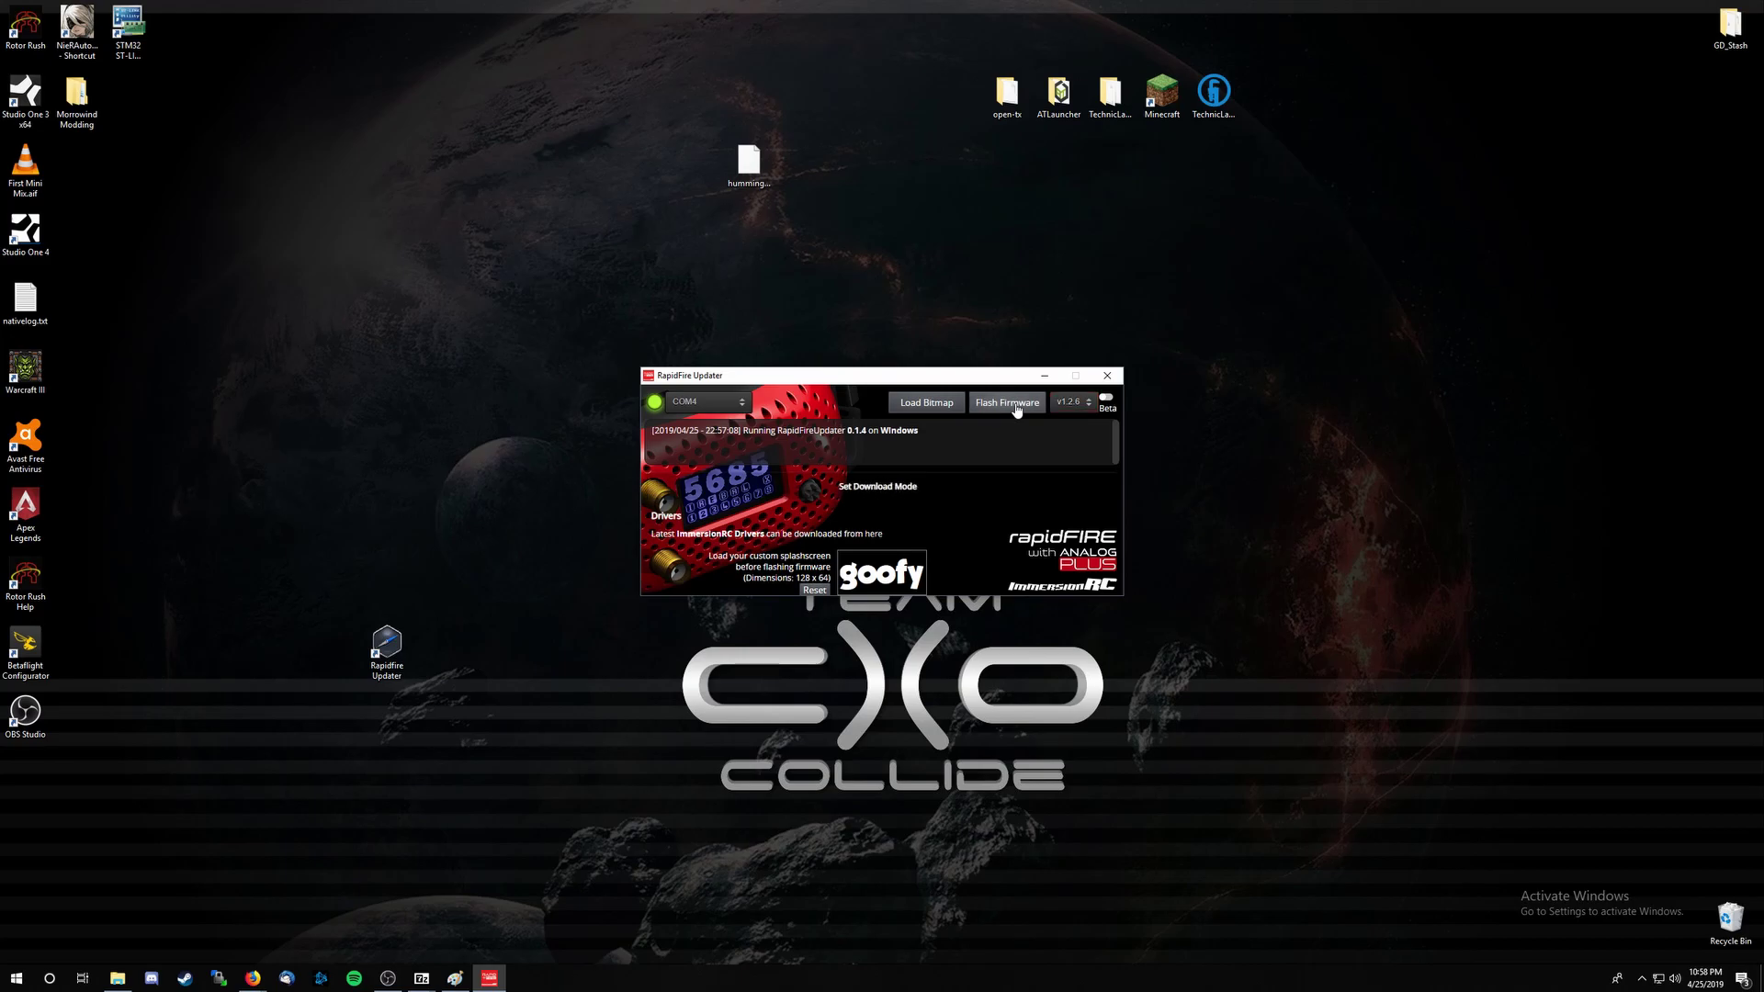